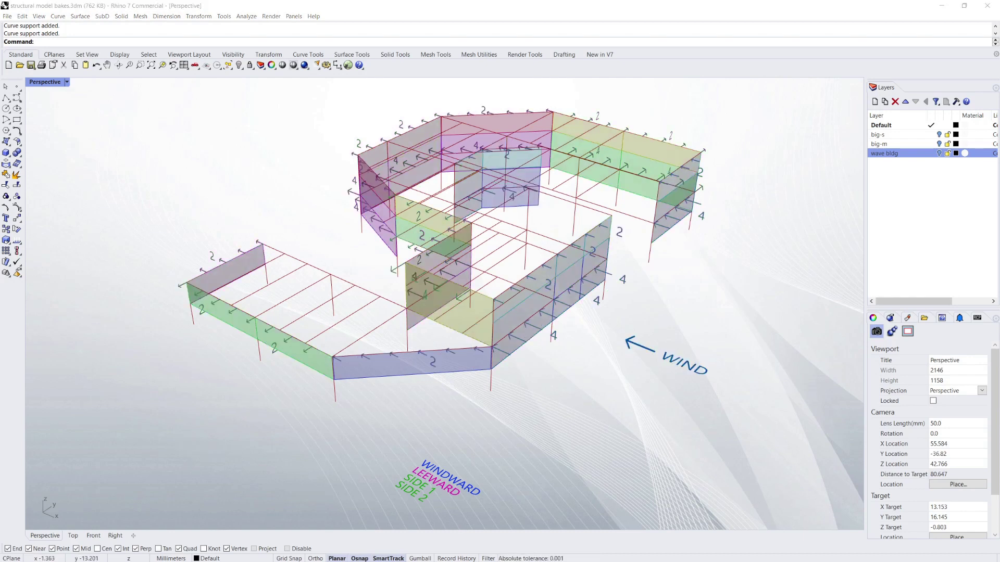
Examine the coloured wind load panels and arrows on the frame for different wind directions
right_drag(666, 218, 646, 267)
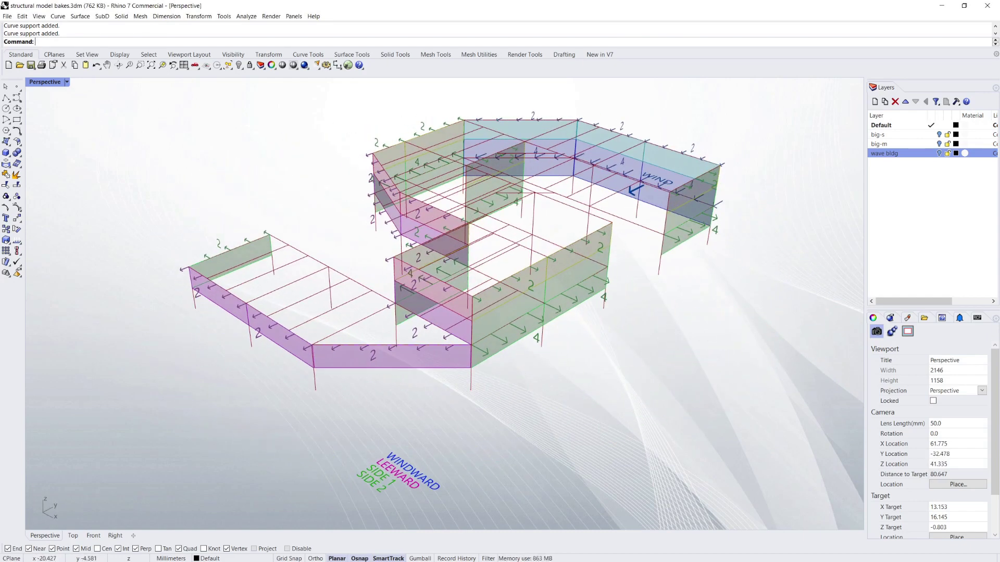
key(alt+Tab)
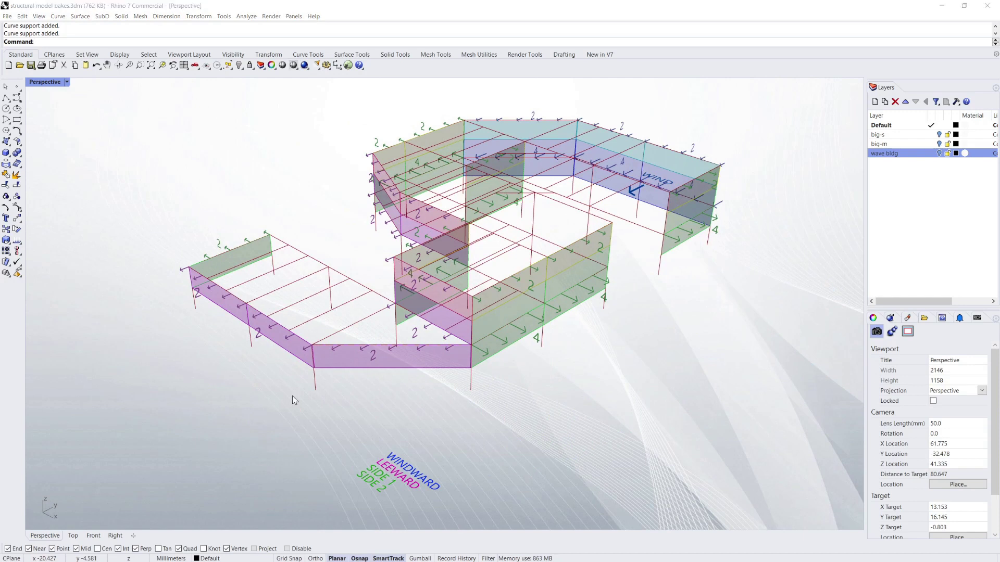
mouse_move(544, 311)
right_down()
mouse_move(570, 308)
mouse_move(552, 315)
right_up()
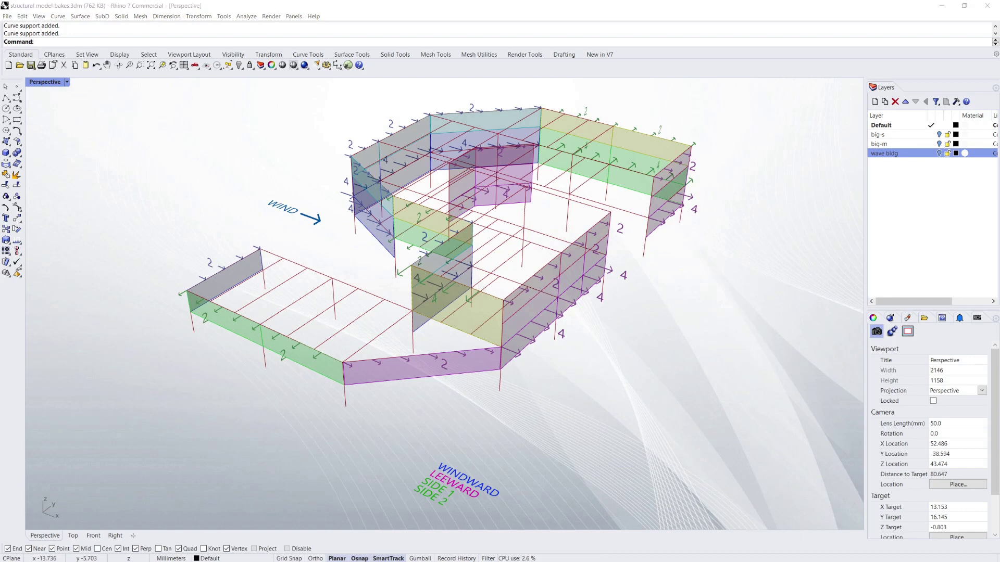
right_drag(541, 437, 622, 369)
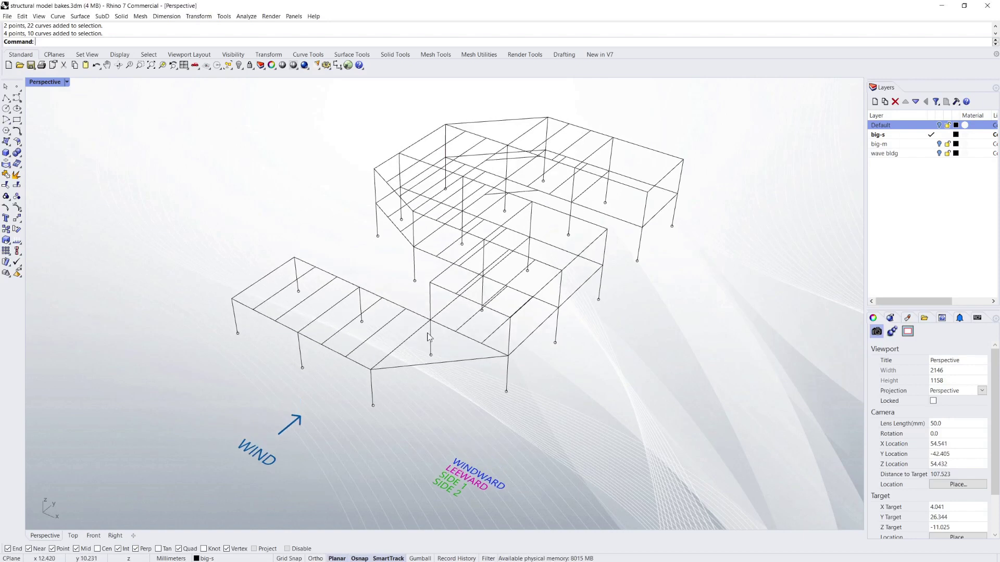
Inspect the bare structural frame, highlighting its low front wing, upper storeys and far end bay in turn
right_drag(427, 309, 459, 294)
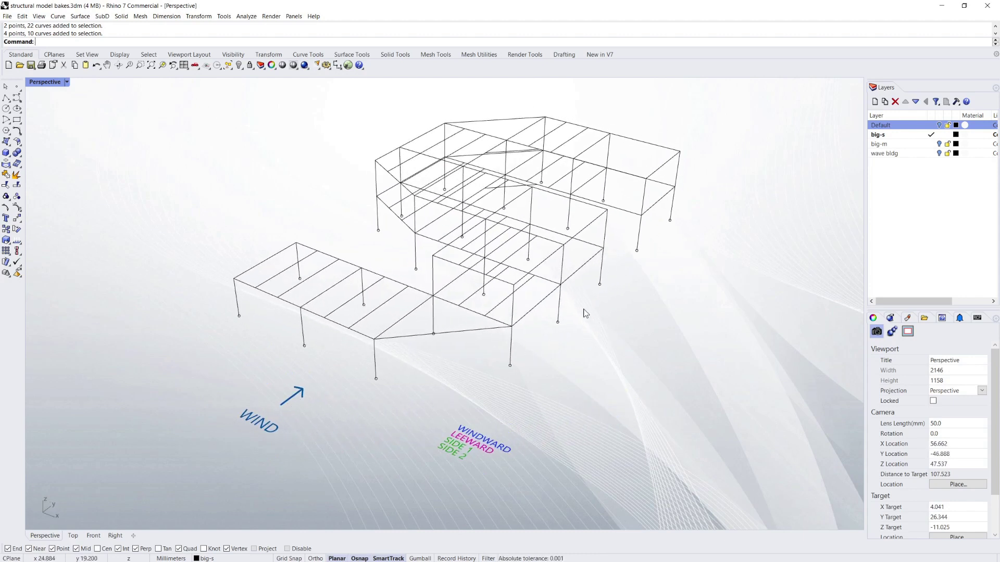
mouse_move(585, 313)
right_down()
mouse_move(567, 302)
mouse_move(580, 310)
right_up()
right_drag(390, 270, 388, 256)
right_drag(364, 213, 359, 212)
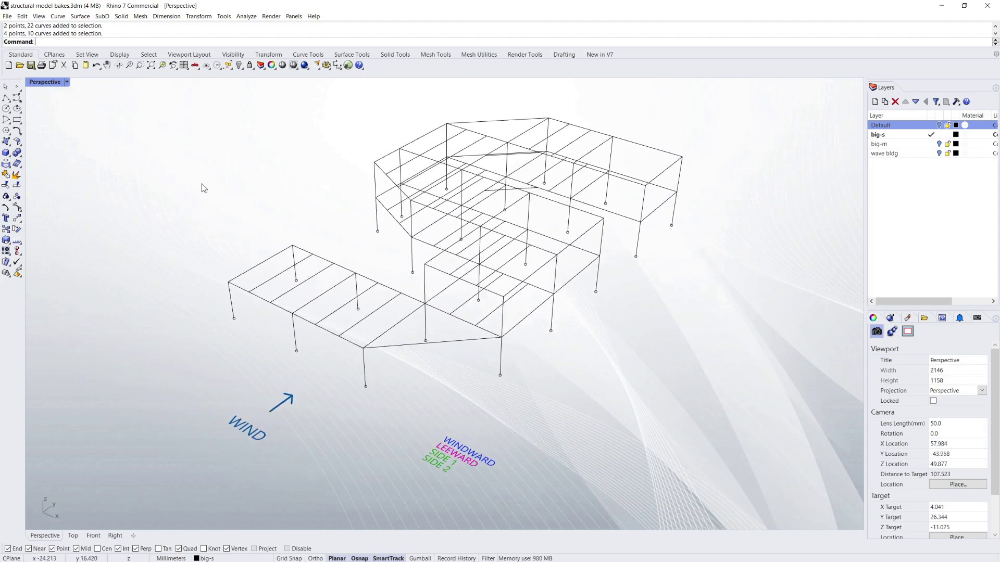
drag(176, 174, 370, 368)
click(266, 192)
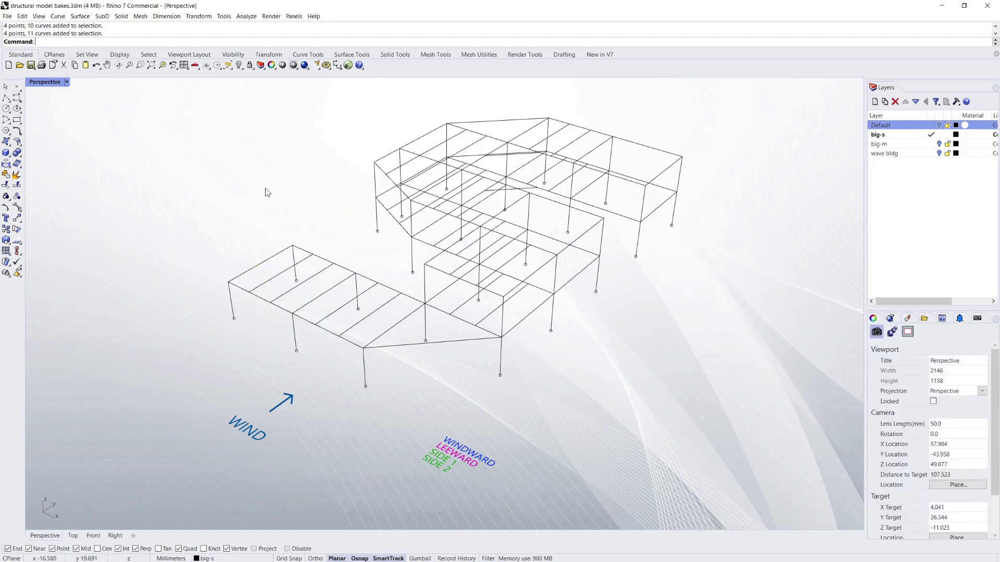
drag(354, 118, 698, 297)
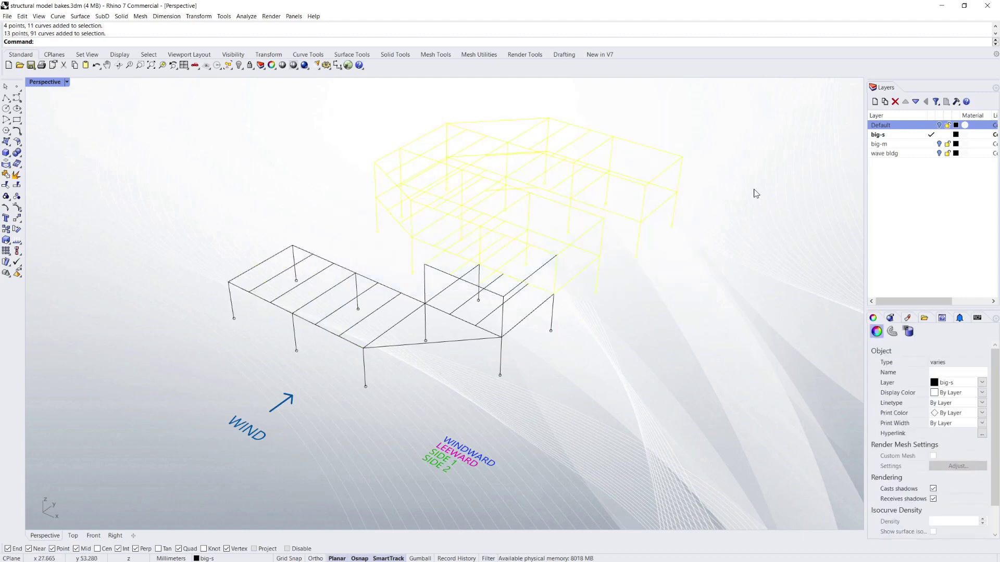
click(754, 190)
drag(562, 109, 748, 283)
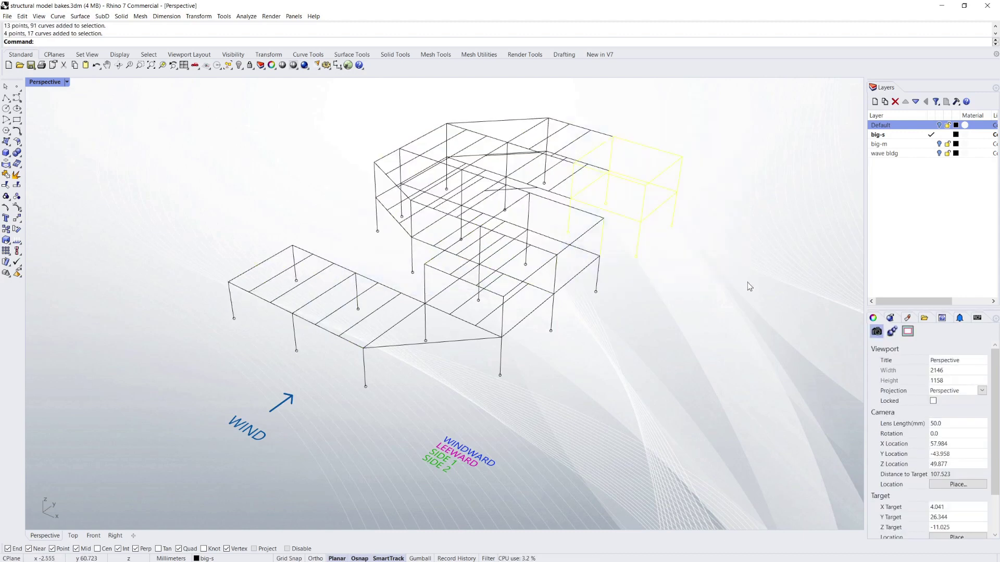
click(707, 238)
Inspect individual roof beams of the low front wing by selecting them one at a time
right_drag(708, 238, 698, 302)
mouse_move(185, 187)
right_down()
mouse_move(219, 212)
mouse_move(173, 192)
right_up()
right_drag(379, 290, 387, 254)
click(327, 256)
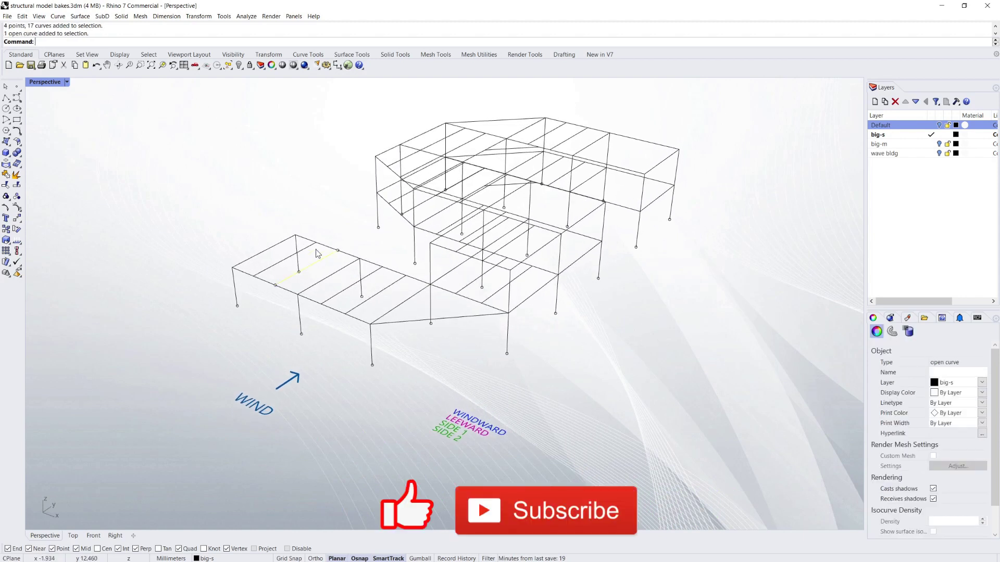
click(306, 247)
click(332, 217)
click(341, 270)
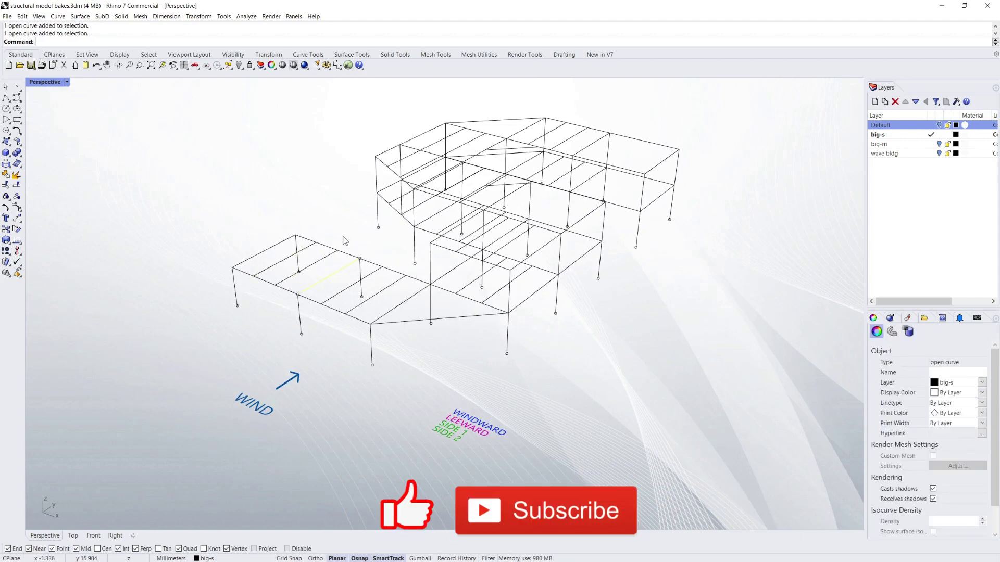
click(342, 235)
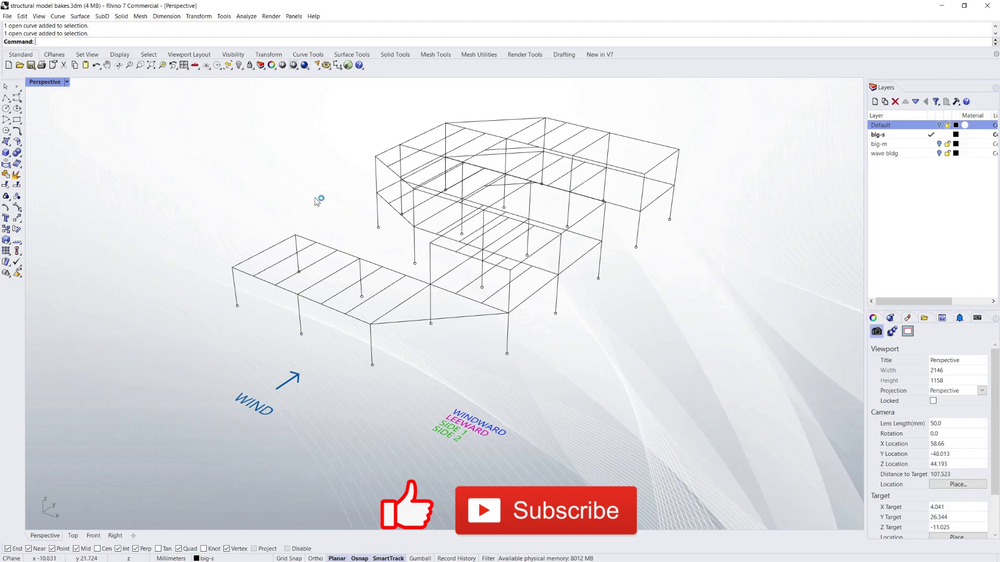
Inspect the angled edge beams at the upper wing's corner in Wireframe display
mouse_move(318, 201)
right_down()
mouse_move(305, 197)
mouse_move(312, 201)
right_up()
mouse_move(597, 286)
right_down()
mouse_move(645, 290)
mouse_move(594, 284)
mouse_move(612, 286)
right_up()
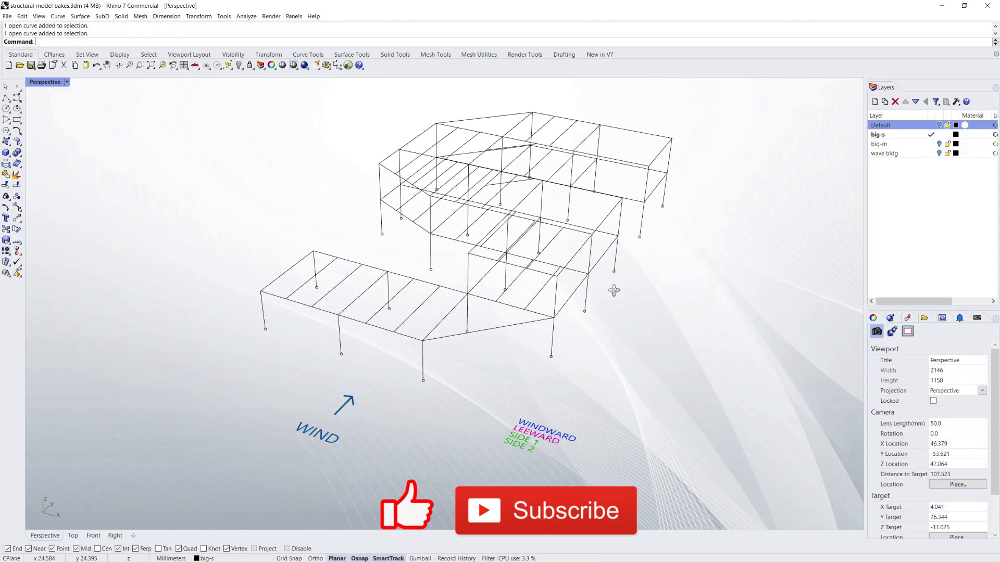
click(403, 182)
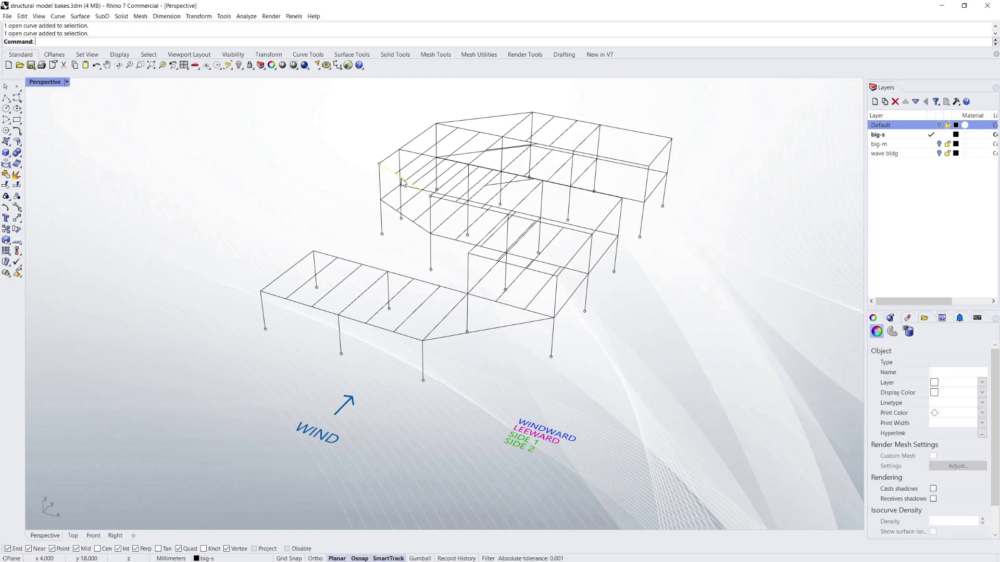
click(392, 207)
key(ctrl+alt+w)
click(322, 199)
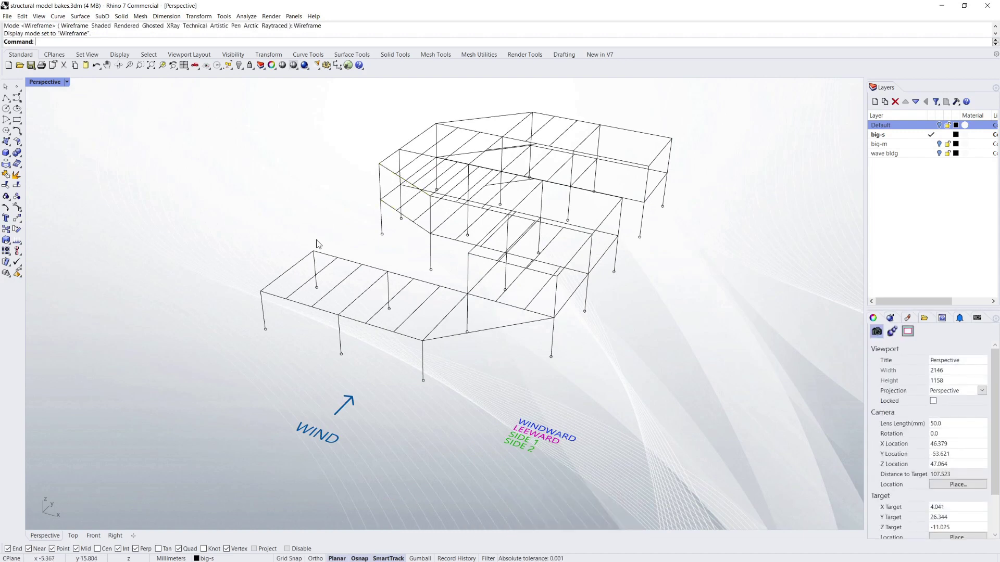
right_drag(314, 240, 302, 244)
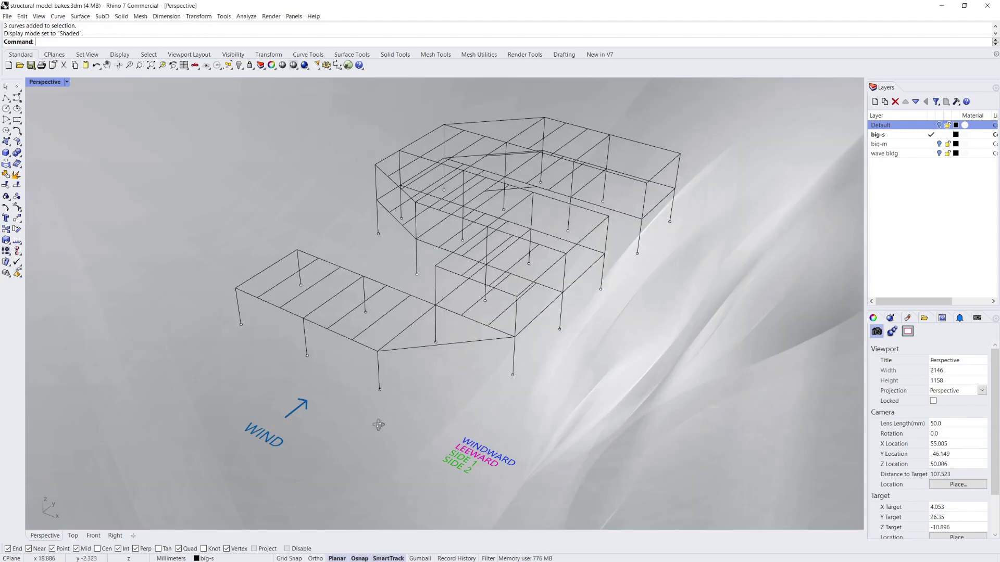
Turn on the Default layer to show the sample wall panel between the two front columns
right_drag(377, 424, 381, 422)
scroll(310, 383, up, 3)
right_drag(302, 411, 316, 407)
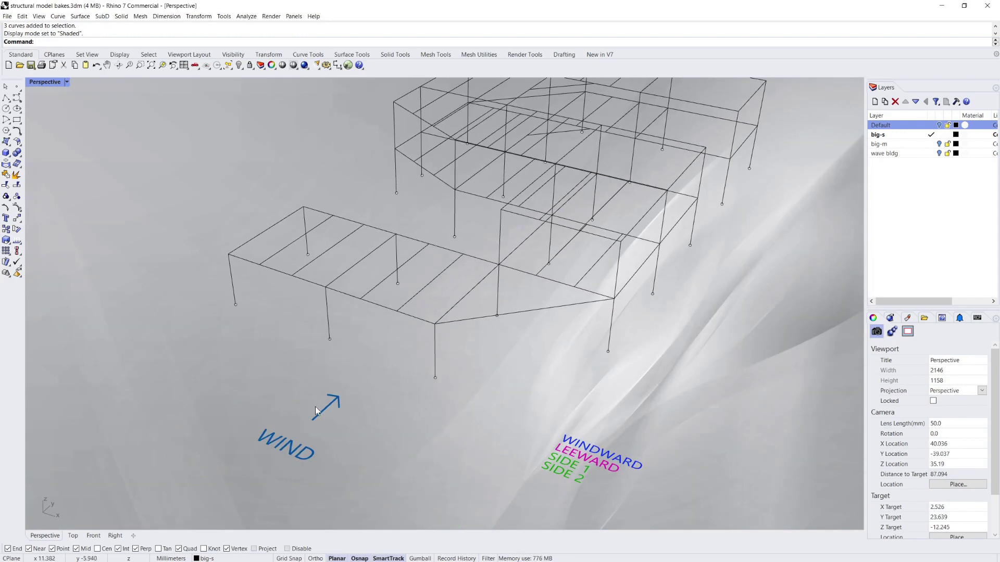
scroll(328, 416, up, 3)
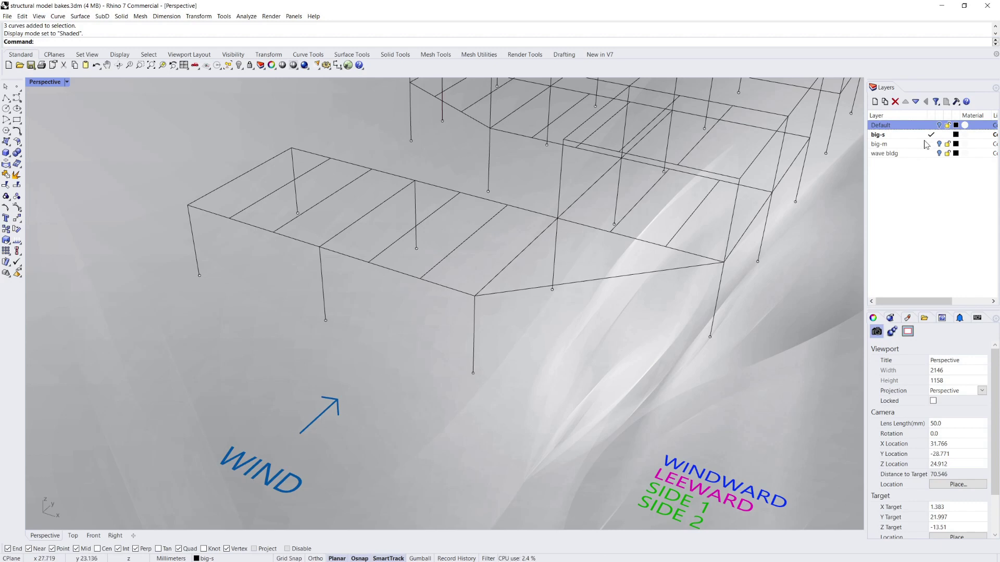
click(939, 126)
right_drag(473, 400, 420, 326)
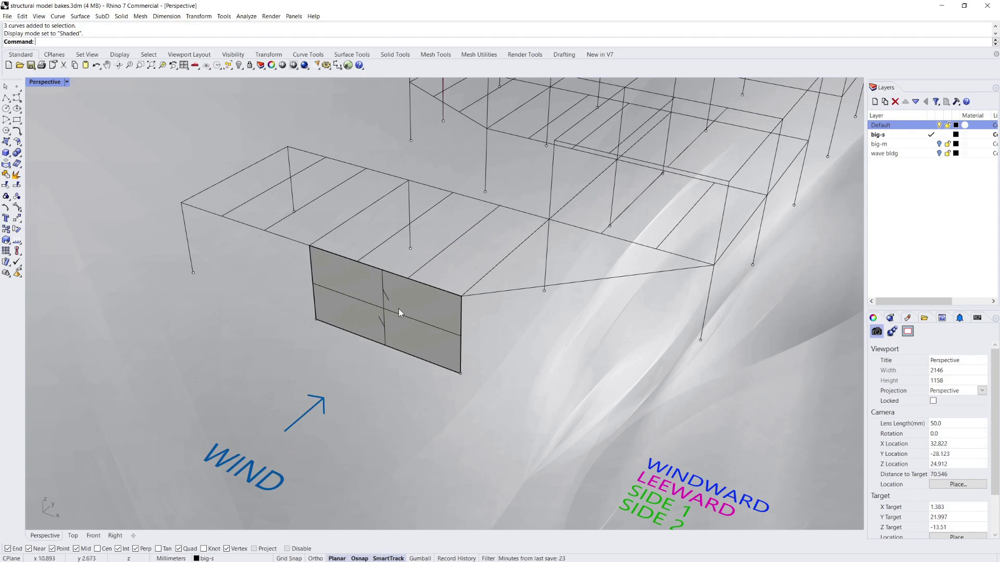
Examine the sample wall panel and its position on the front columns from several angles
right_drag(398, 308, 443, 343)
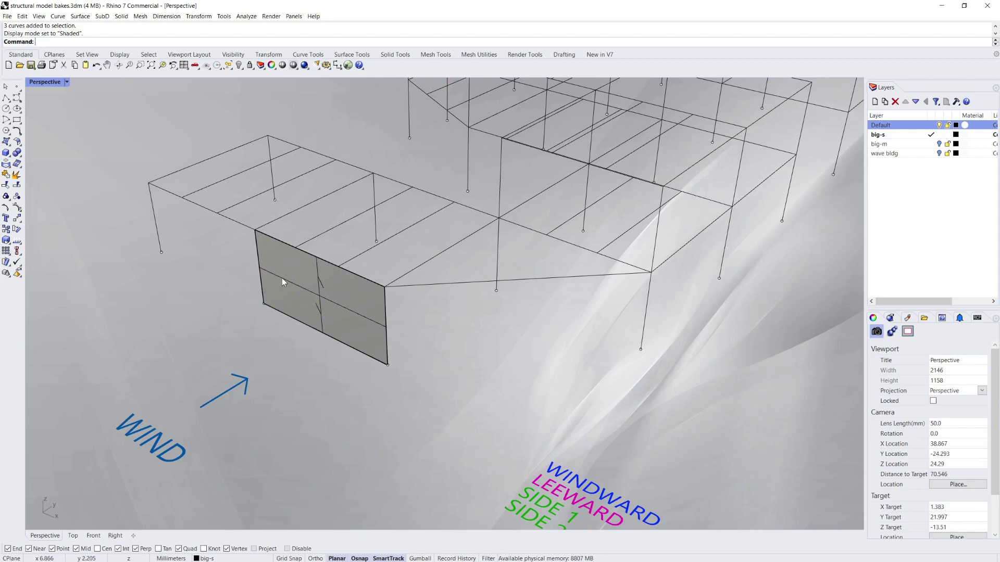
right_drag(318, 313, 322, 312)
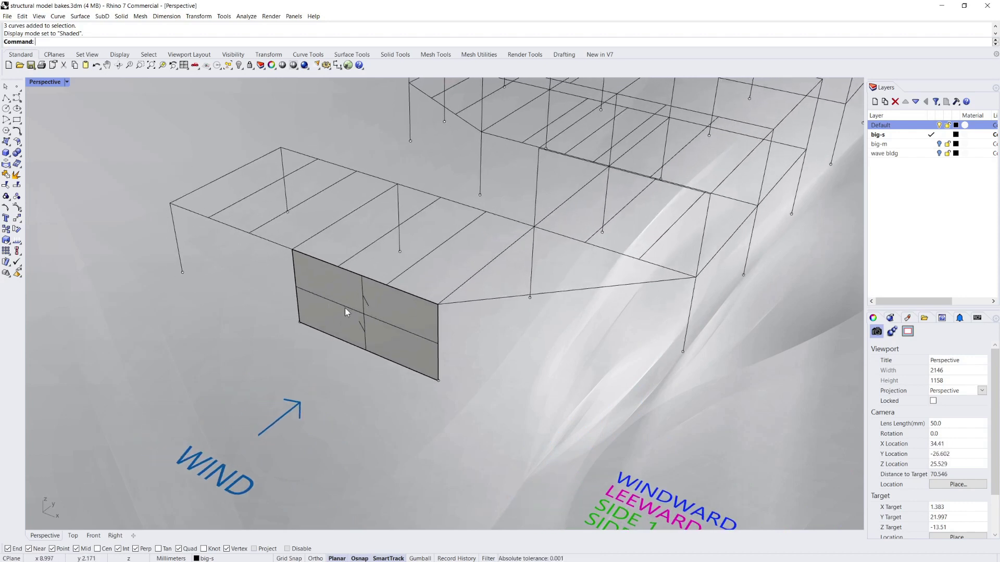
right_drag(405, 306, 389, 246)
right_drag(339, 226, 469, 224)
scroll(370, 291, down, 6)
scroll(484, 208, up, 4)
right_drag(498, 191, 291, 230)
right_drag(324, 271, 355, 293)
scroll(337, 317, down, 4)
scroll(343, 311, up, 6)
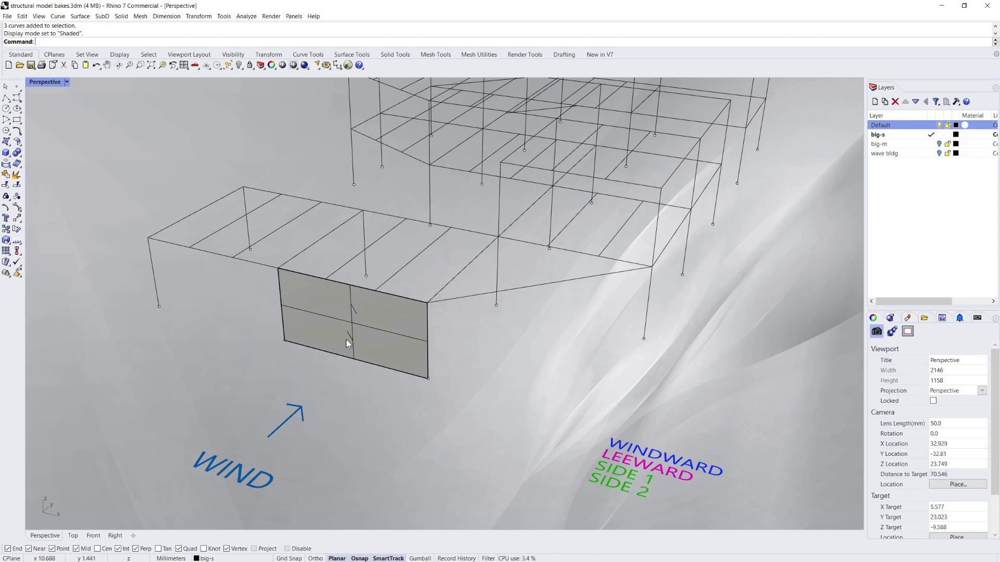
right_drag(345, 339, 360, 313)
scroll(369, 297, up, 2)
Inspect the wall panel's surface and the curves along its upper and lower edges by selecting each
click(405, 298)
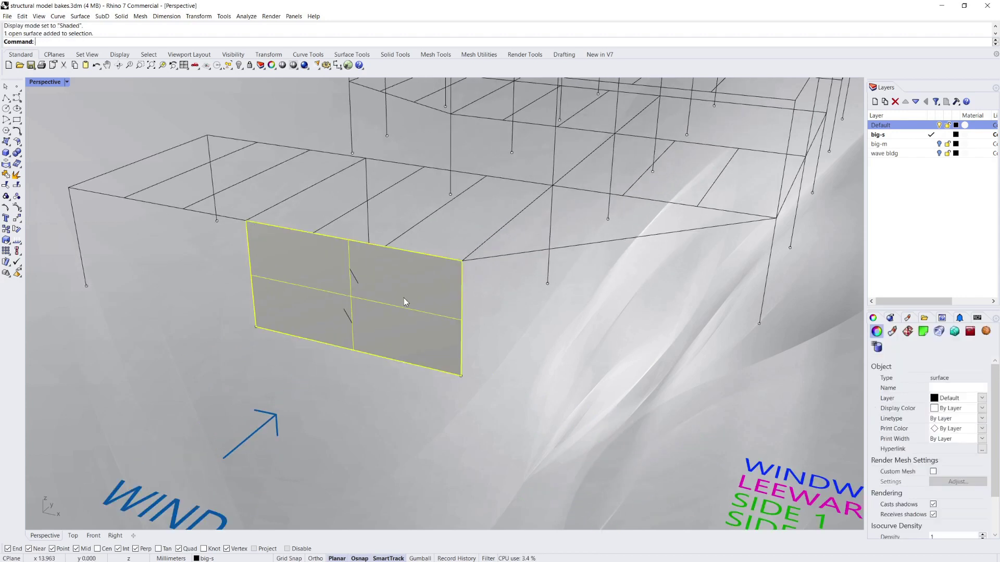
click(600, 364)
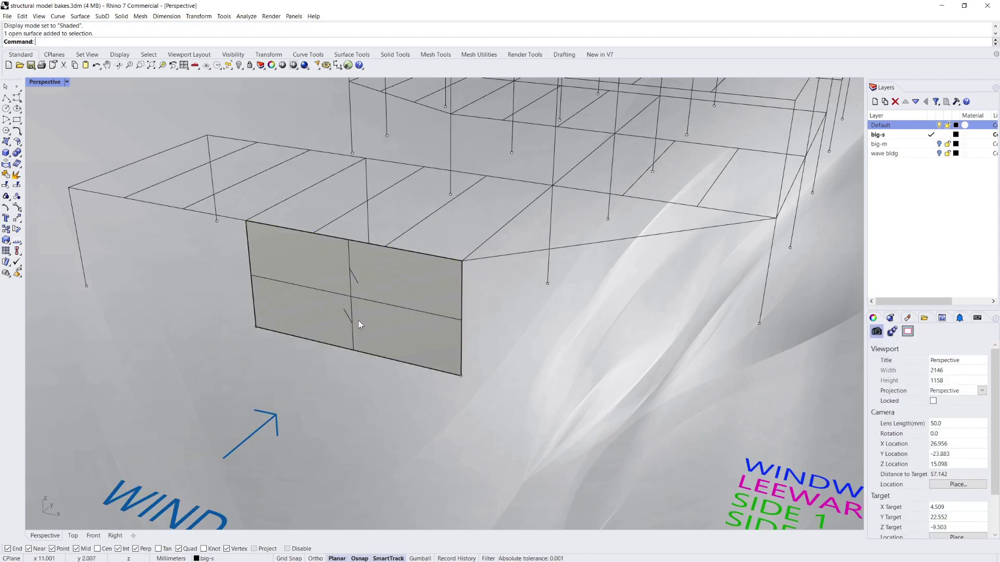
scroll(427, 350, down, 2)
right_drag(414, 342, 304, 319)
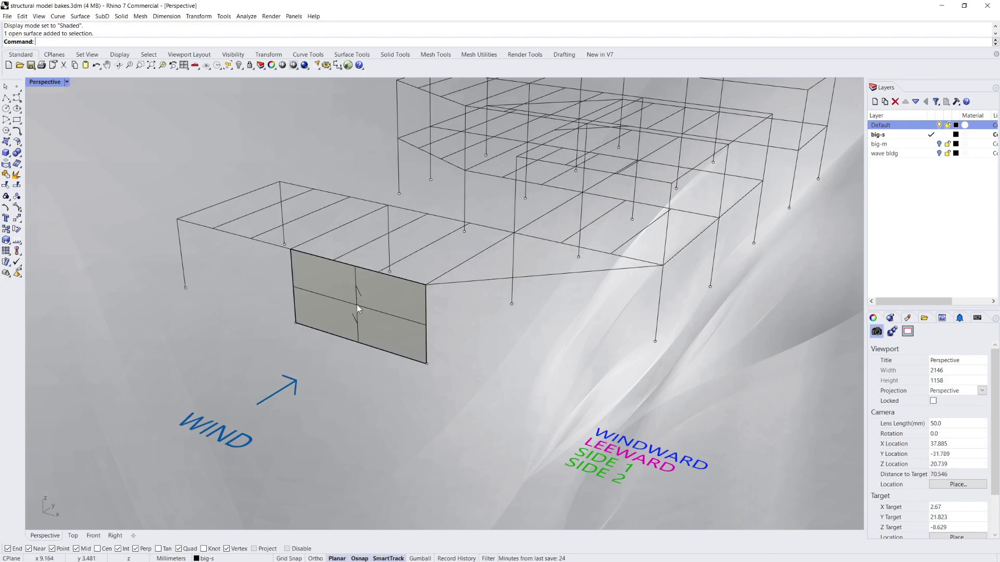
scroll(358, 305, up, 2)
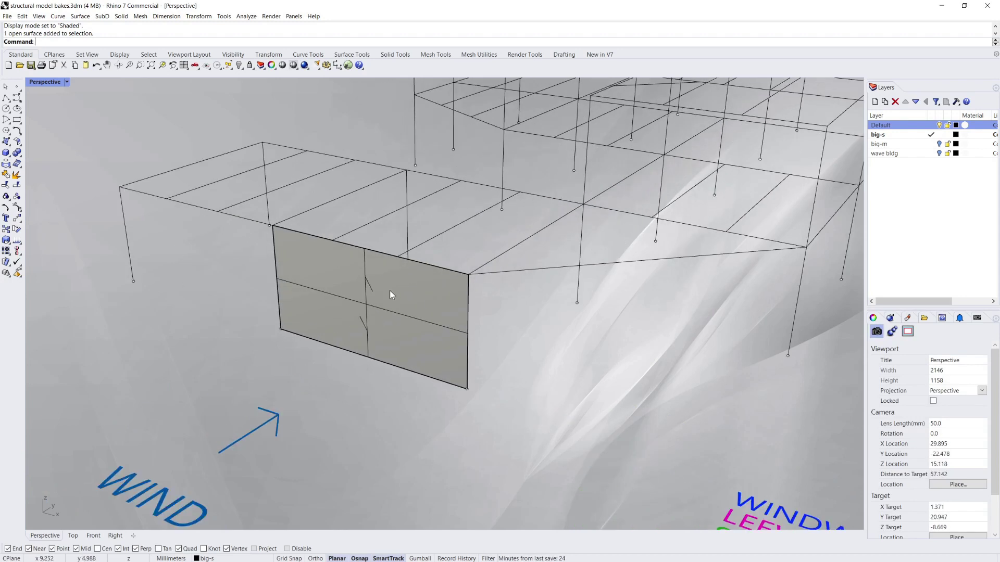
click(277, 227)
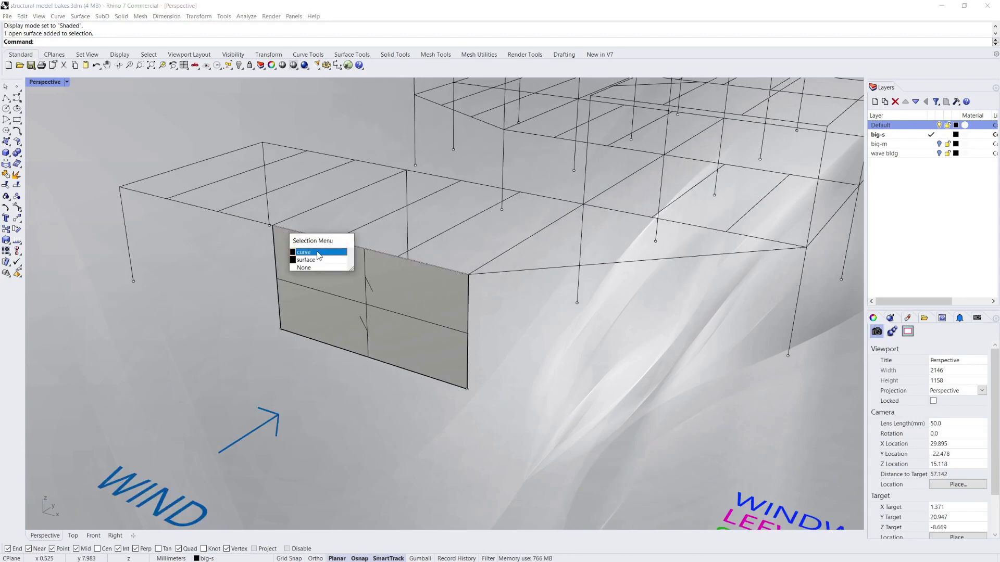
click(352, 251)
key(Escape)
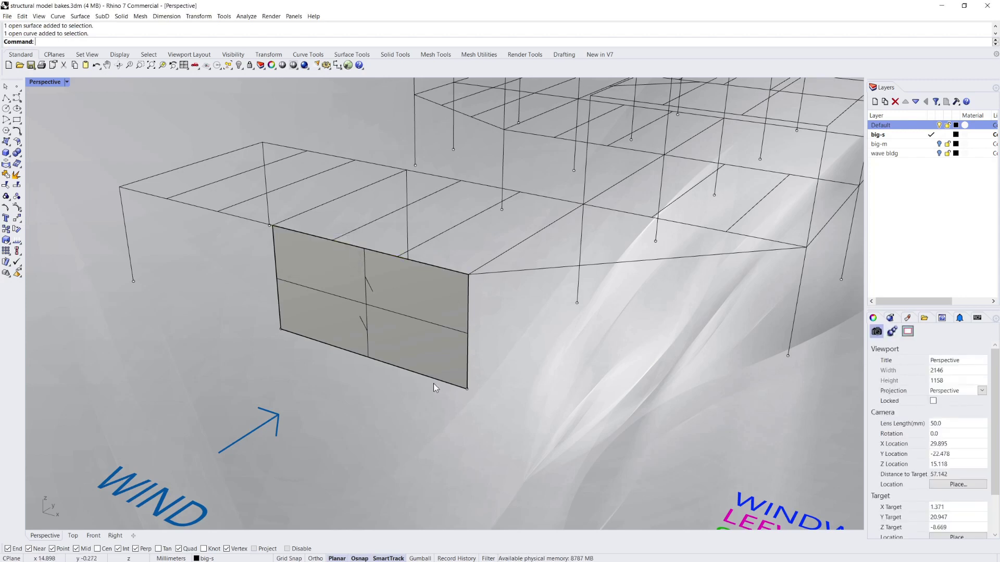
click(434, 381)
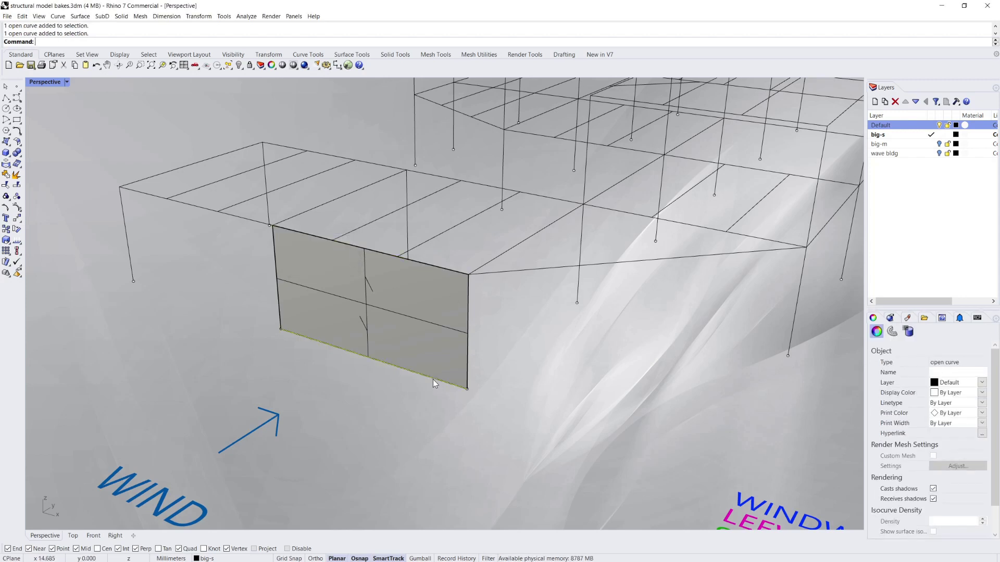
click(392, 414)
Set the display to Wireframe and remove the sample wall panel from view by turning off the Default layer
key(ctrl+alt+w)
right_drag(376, 298, 344, 304)
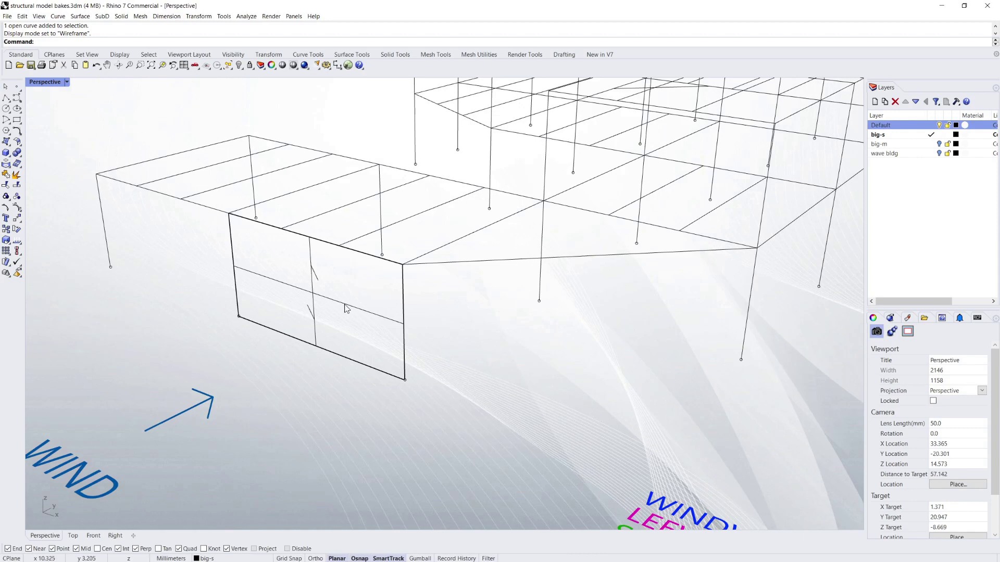
click(348, 307)
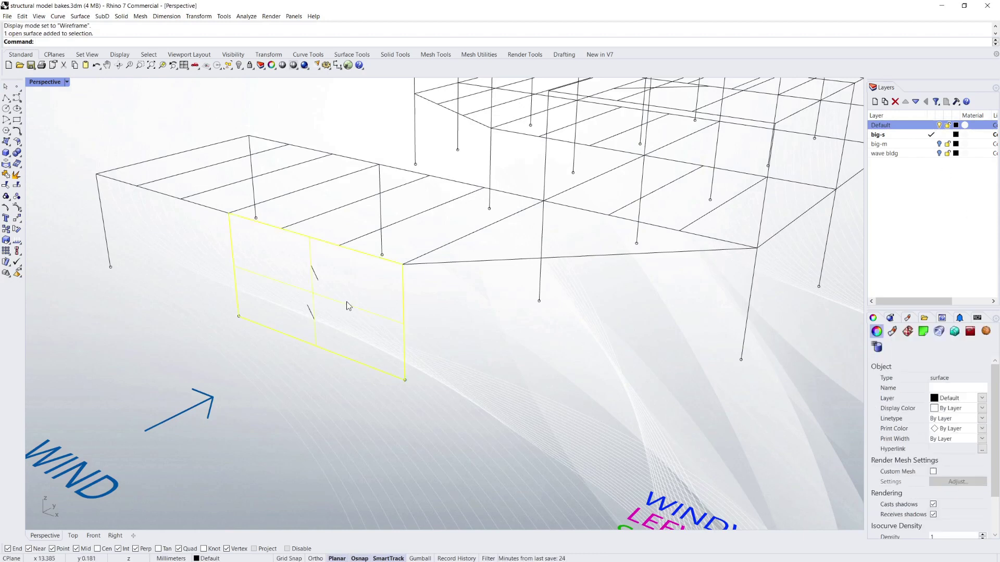
key(Delete)
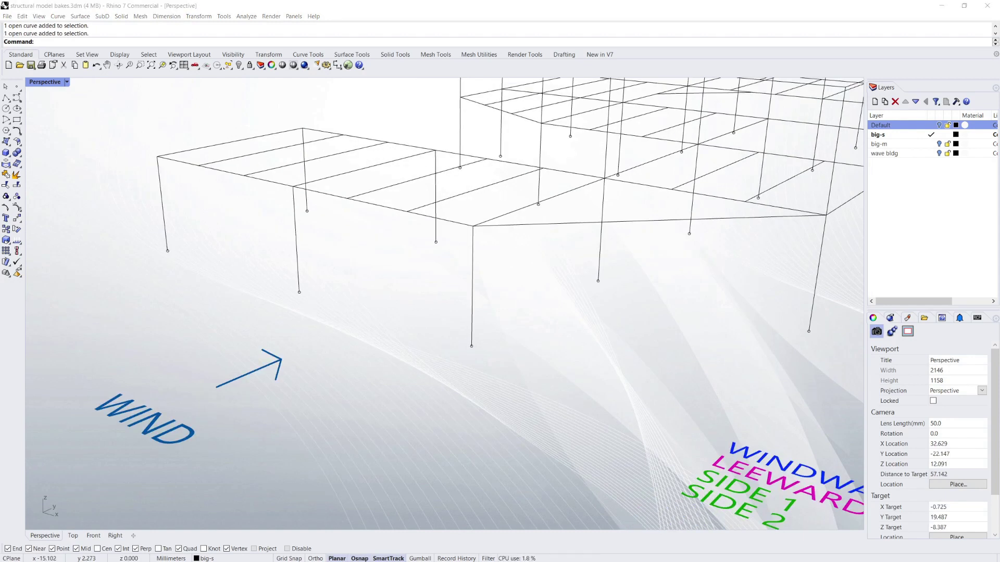
Display the windward load surfaces and beam load arrows on the frame, and select the front edge beam between the loaded columns
key(alt+Tab)
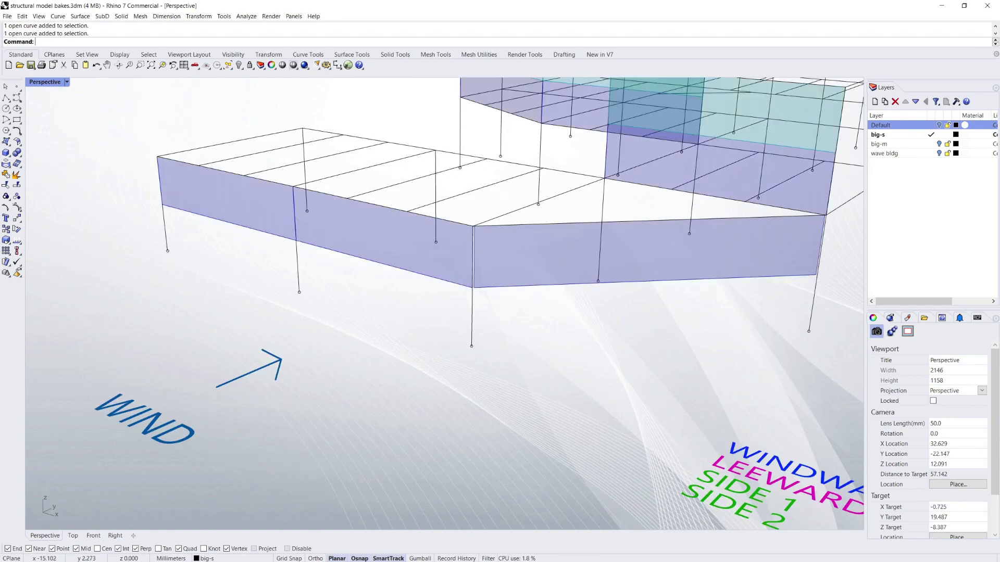
key(alt+Tab)
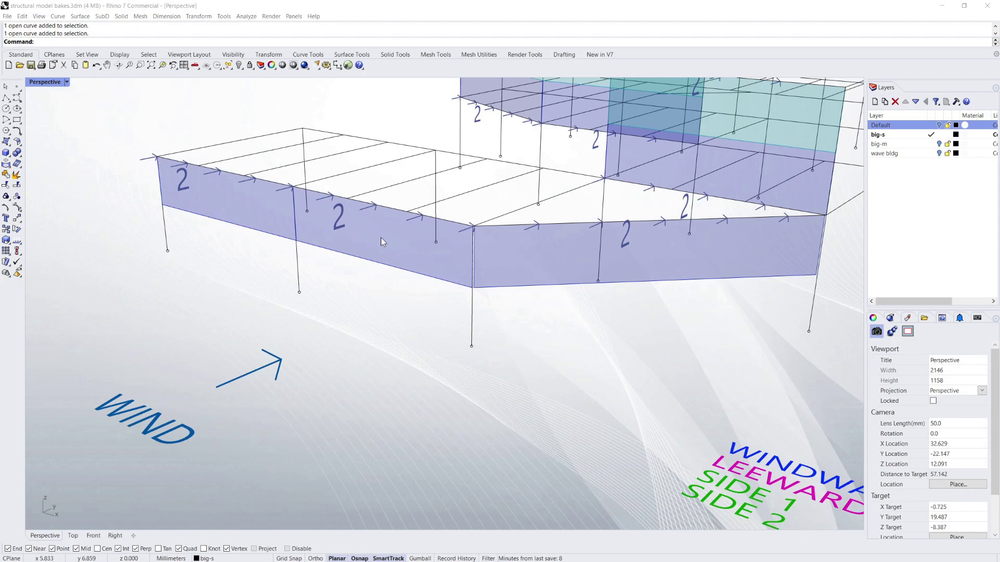
click(385, 206)
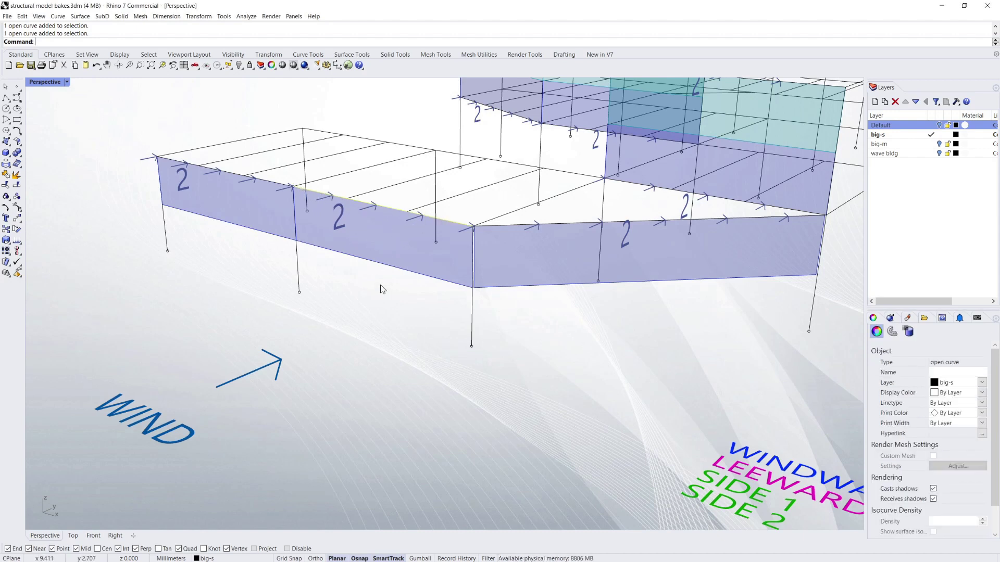
Inspect the load arrows on the intermediate-floor beam of the windward two-storey bay by selecting the beam
click(395, 301)
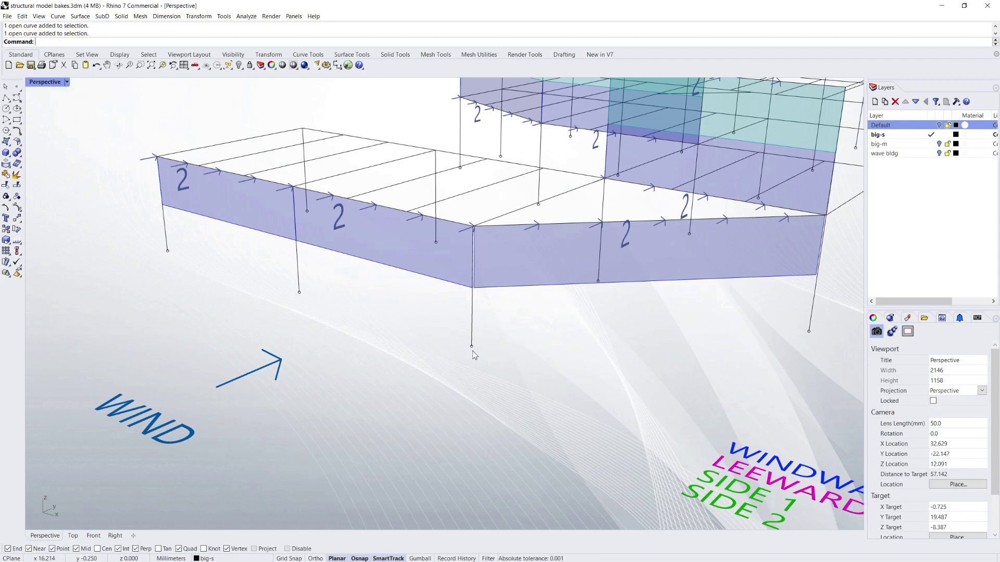
right_drag(445, 317, 422, 318)
scroll(423, 318, down, 4)
scroll(502, 258, up, 6)
right_drag(560, 261, 537, 271)
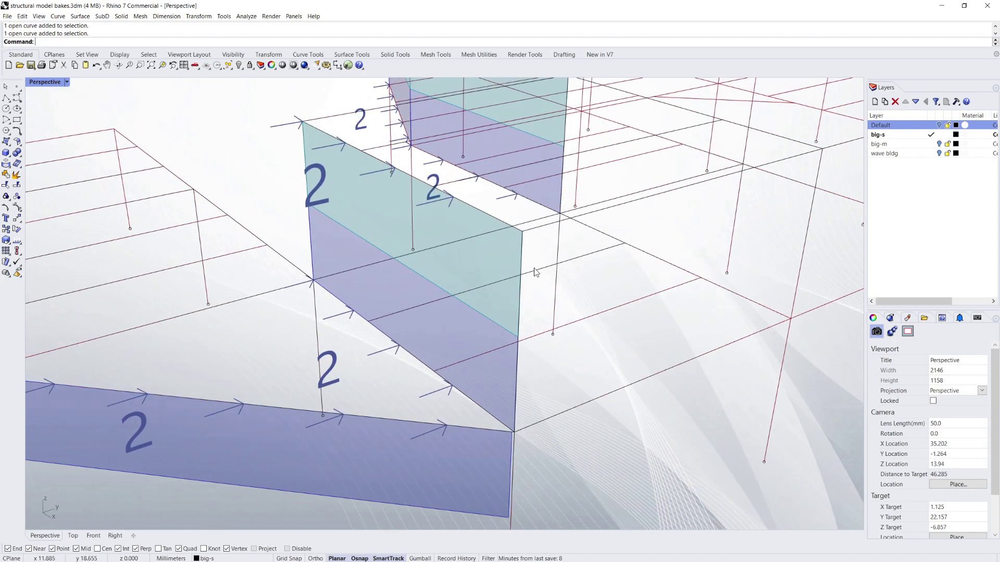
scroll(535, 270, down, 2)
scroll(447, 278, up, 2)
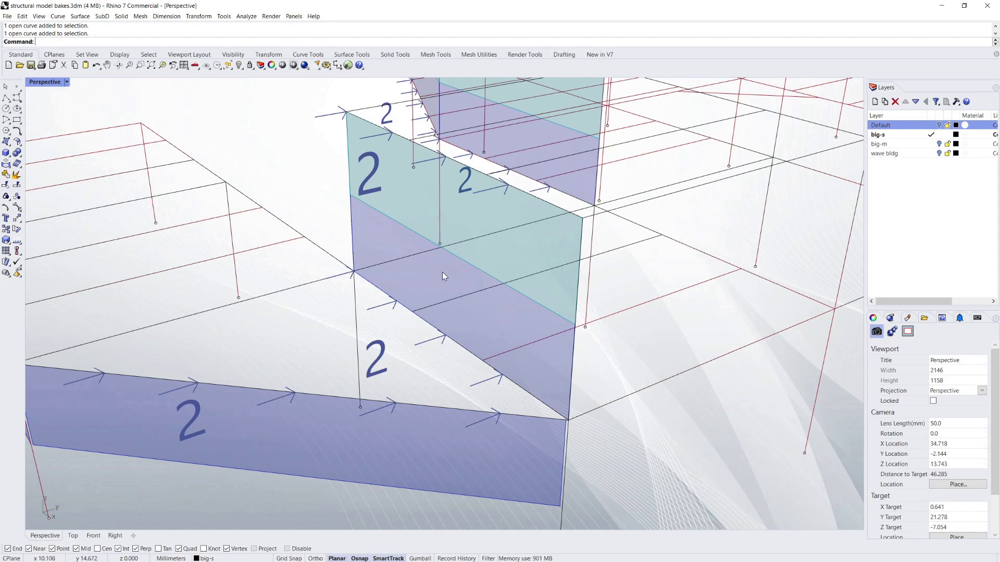
click(404, 306)
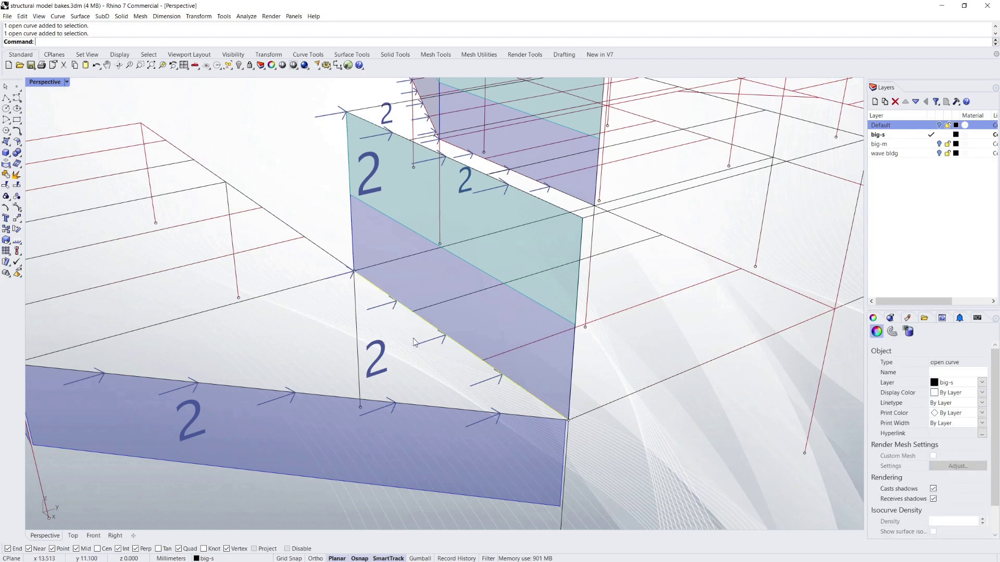
click(397, 326)
Inspect the load arrows on the roof beam above the same two-storey bay by selecting the beam
scroll(396, 326, down, 4)
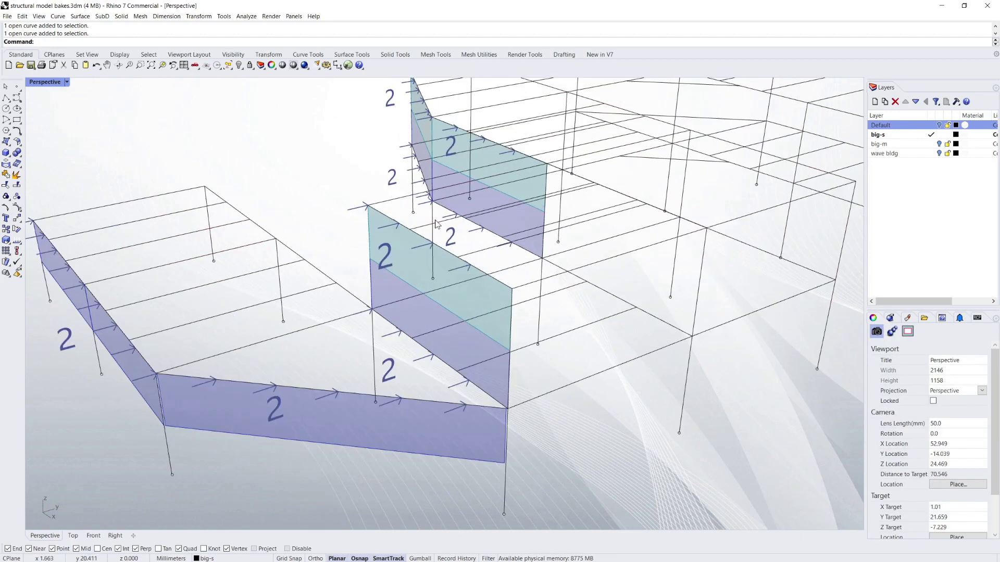
scroll(398, 245, up, 4)
click(409, 242)
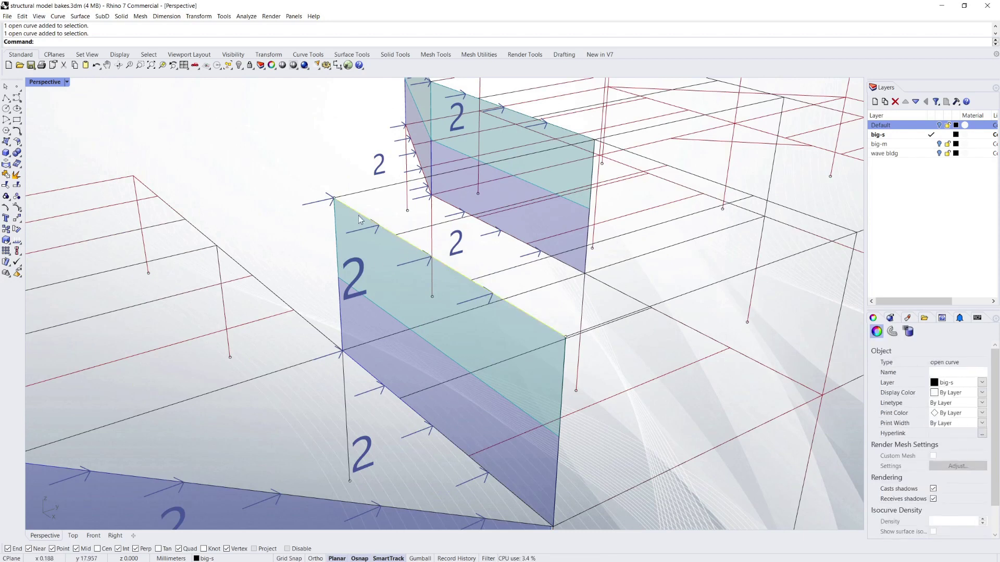
click(262, 173)
scroll(263, 173, down, 5)
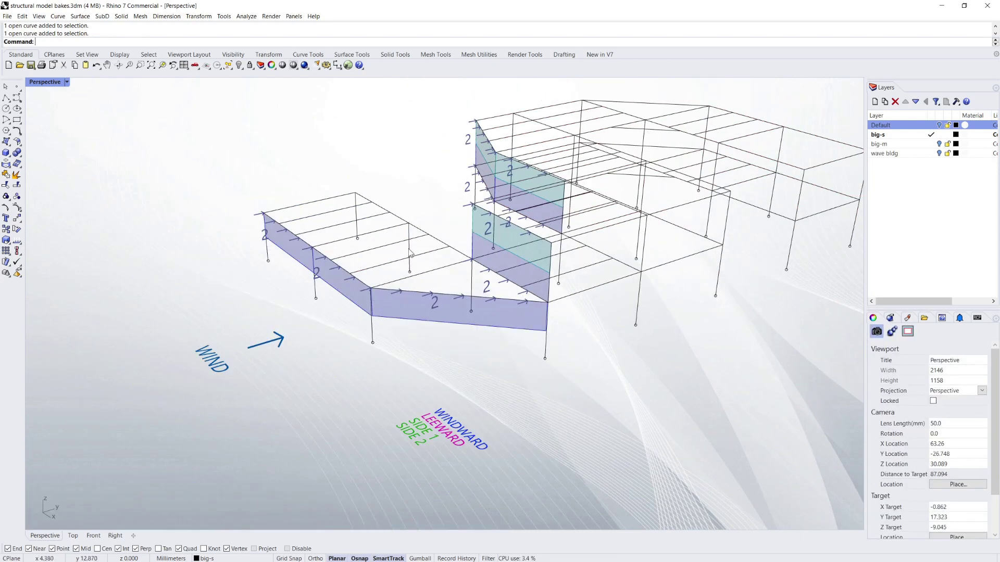
Examine the single-storey windward facade up close and select its edge beam between the loaded columns
scroll(450, 308, up, 5)
scroll(385, 382, up, 2)
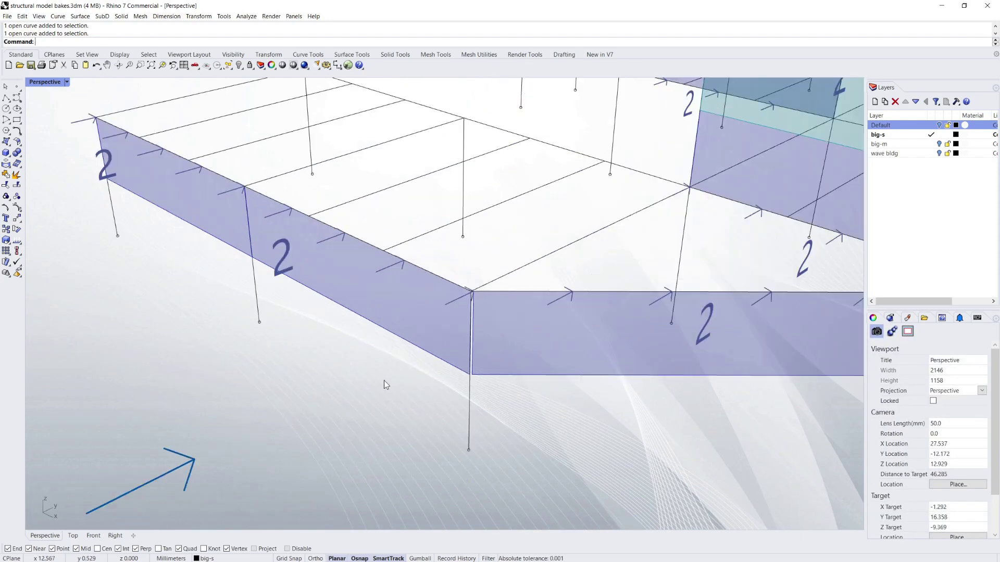
scroll(342, 317, down, 2)
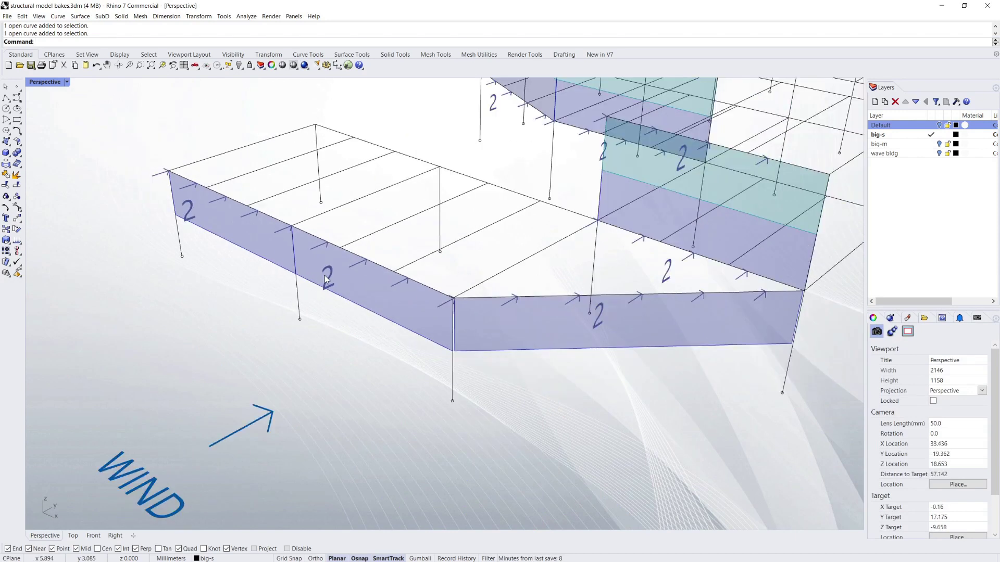
right_drag(365, 340, 368, 337)
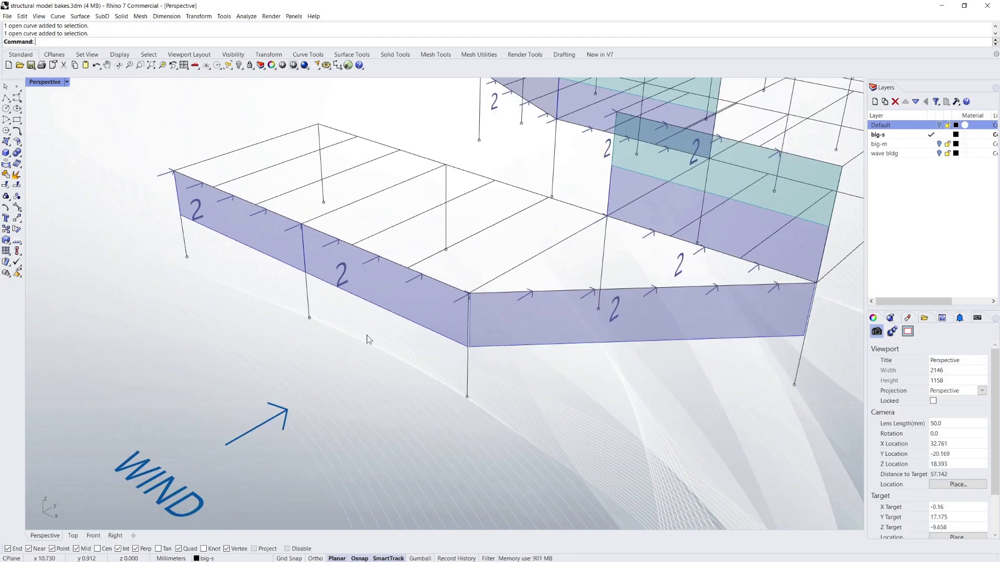
click(308, 293)
click(339, 303)
click(450, 286)
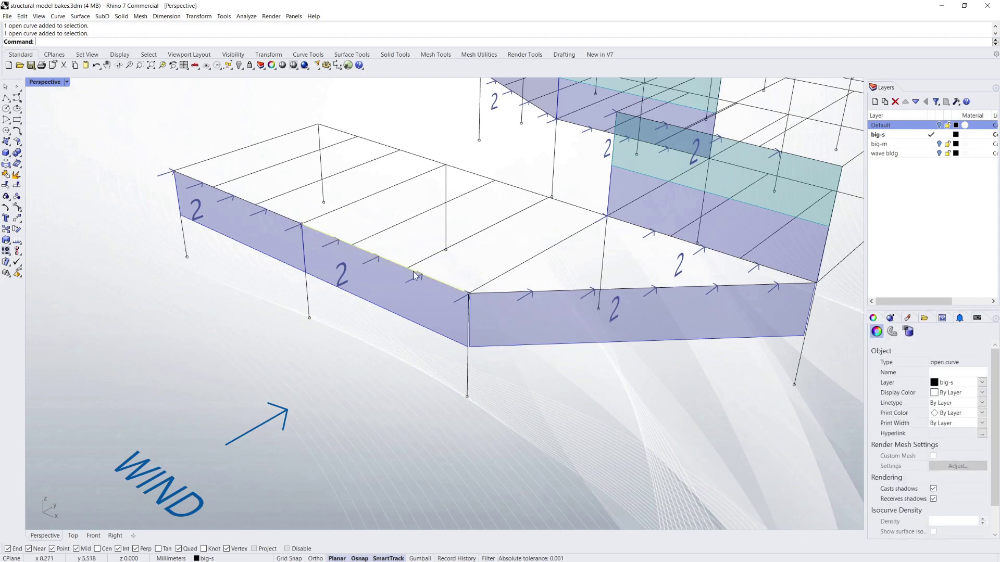
click(496, 261)
Switch the wind to blow onto the long two-storey facade and examine the windward load surfaces and arrows there
scroll(370, 293, down, 3)
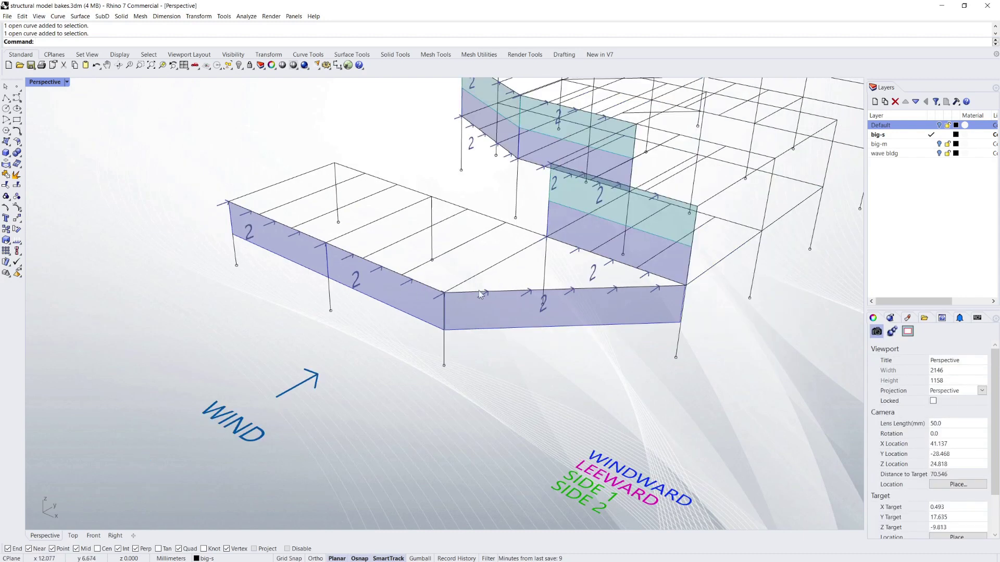
scroll(661, 292, up, 3)
scroll(458, 288, down, 3)
right_drag(436, 281, 428, 290)
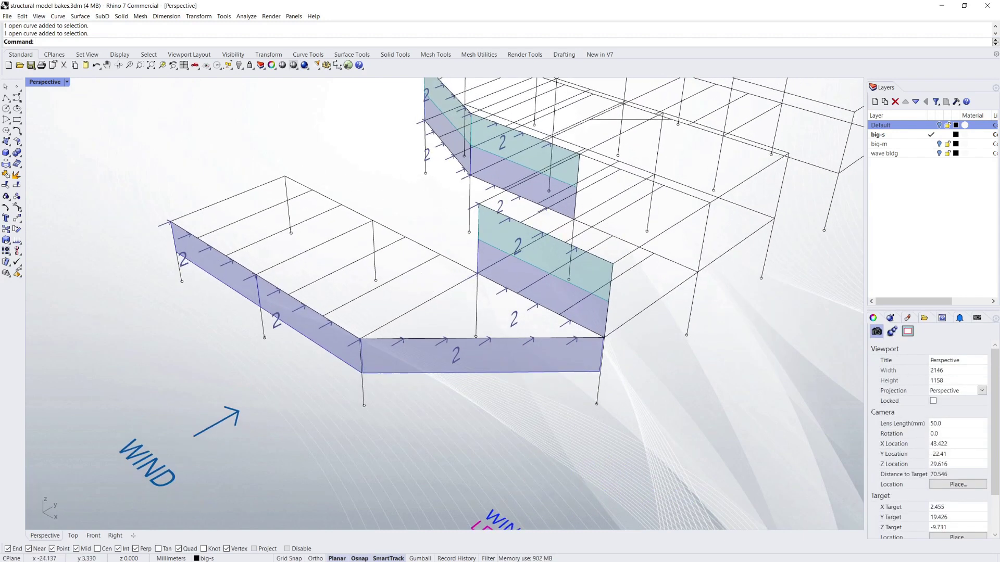
key(alt+Tab)
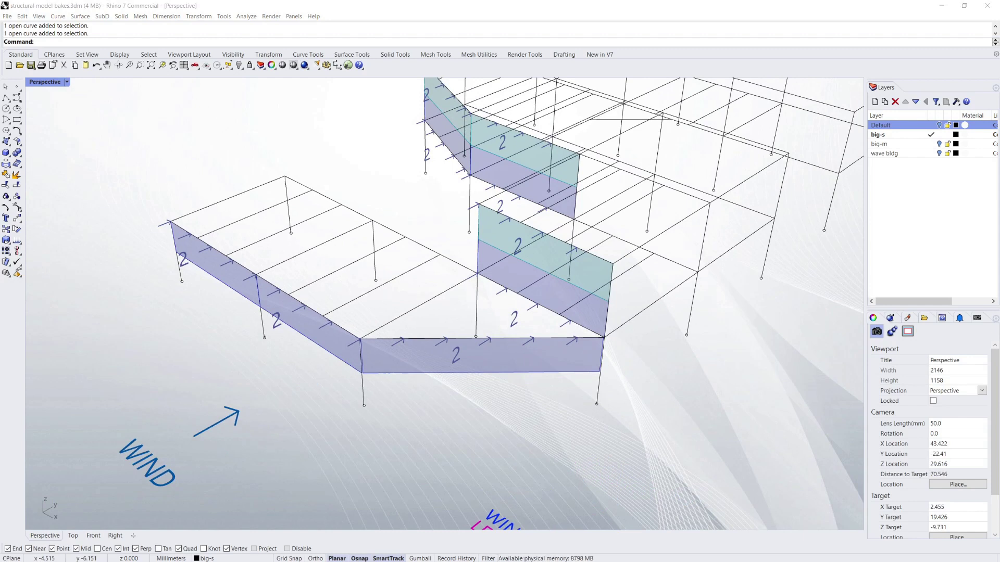
right_drag(616, 369, 532, 394)
scroll(572, 285, up, 5)
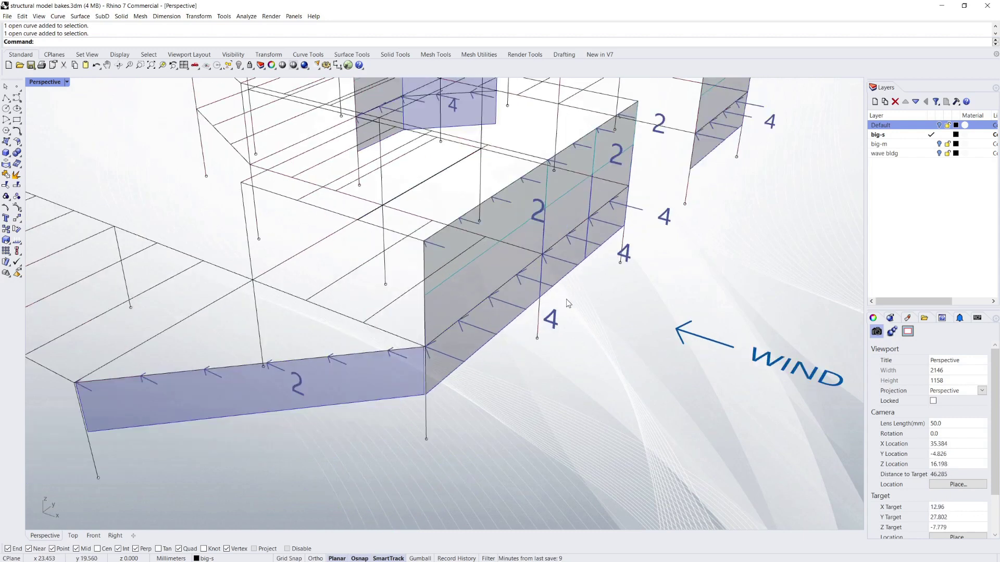
scroll(537, 325, down, 2)
right_drag(568, 352, 540, 325)
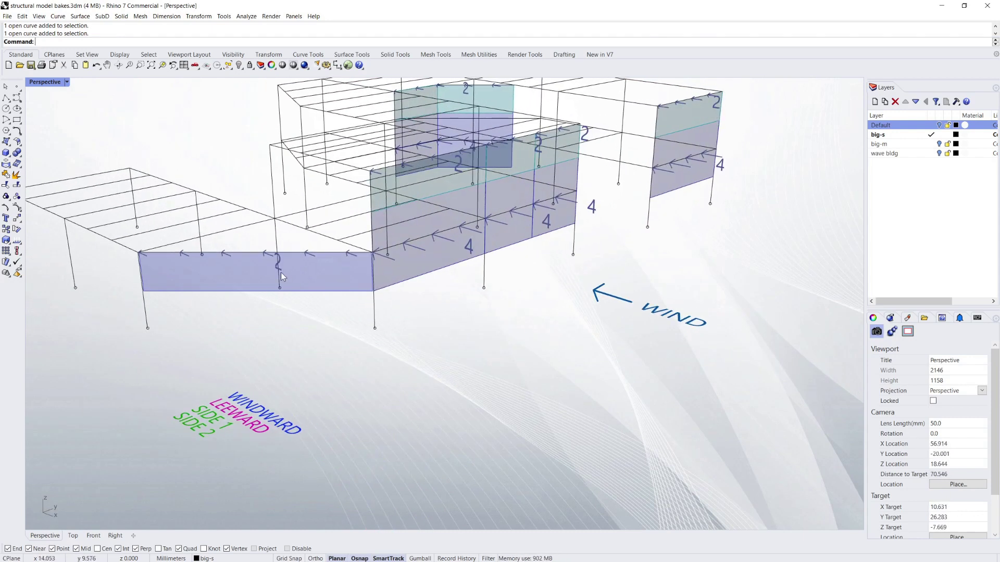
right_drag(314, 280, 343, 331)
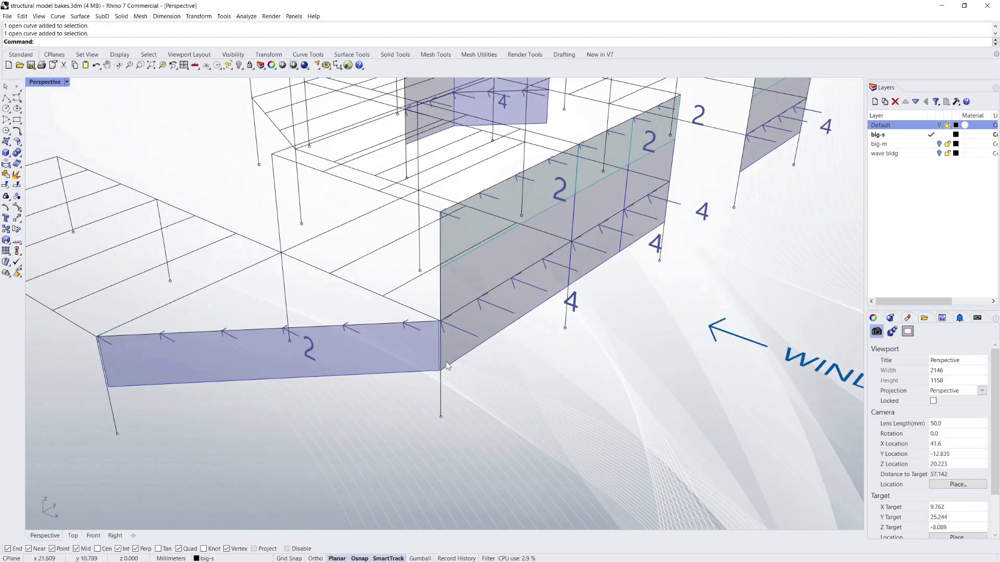
Select the nearest roof beam along the long two-storey facade to inspect its wind load
scroll(446, 361, up, 3)
right_drag(443, 368, 468, 370)
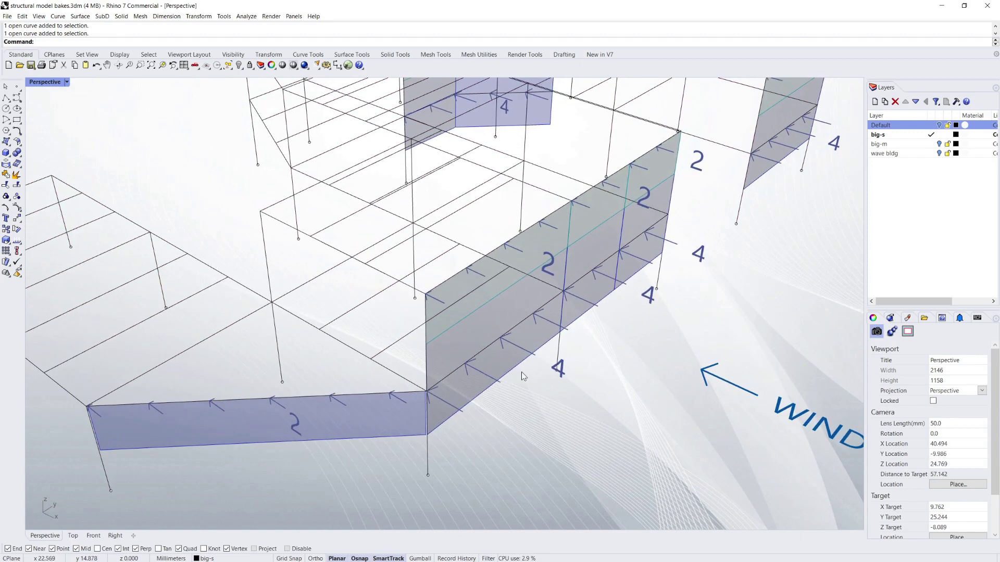
right_click(547, 339)
click(538, 398)
click(548, 302)
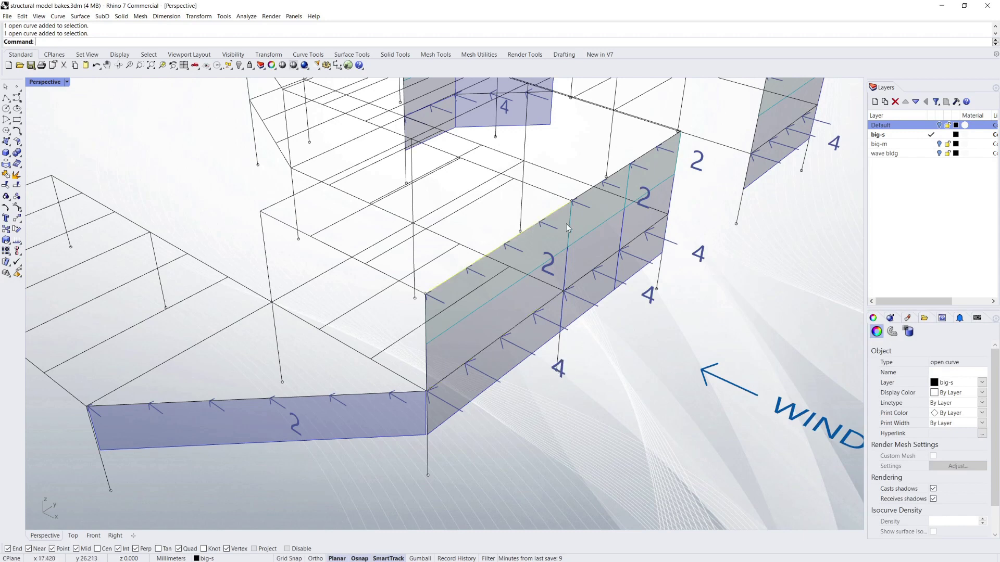
Compare the intermediate-floor beam's load with that of the roof beam above it by selecting each in turn
right_drag(609, 348, 599, 333)
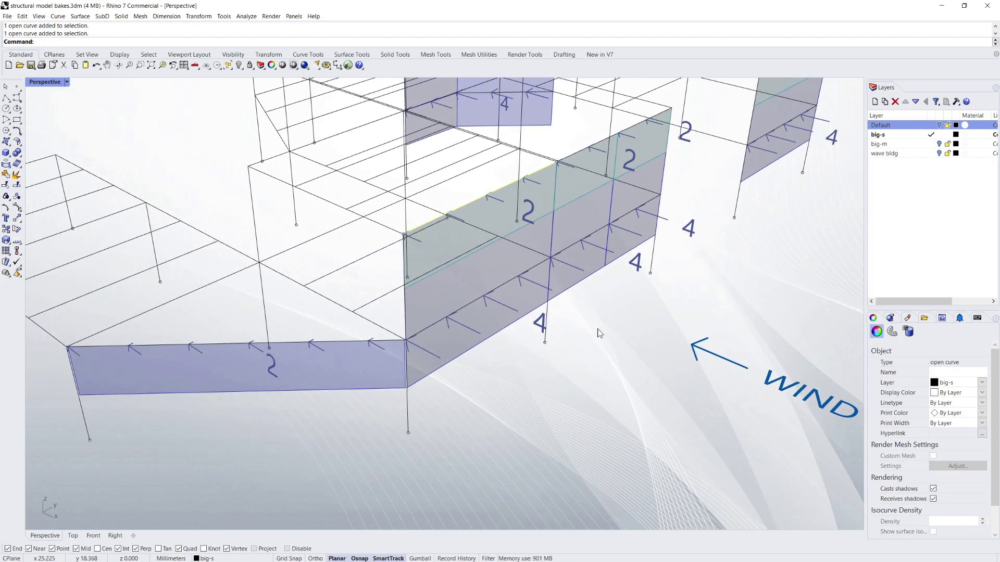
click(589, 367)
click(510, 285)
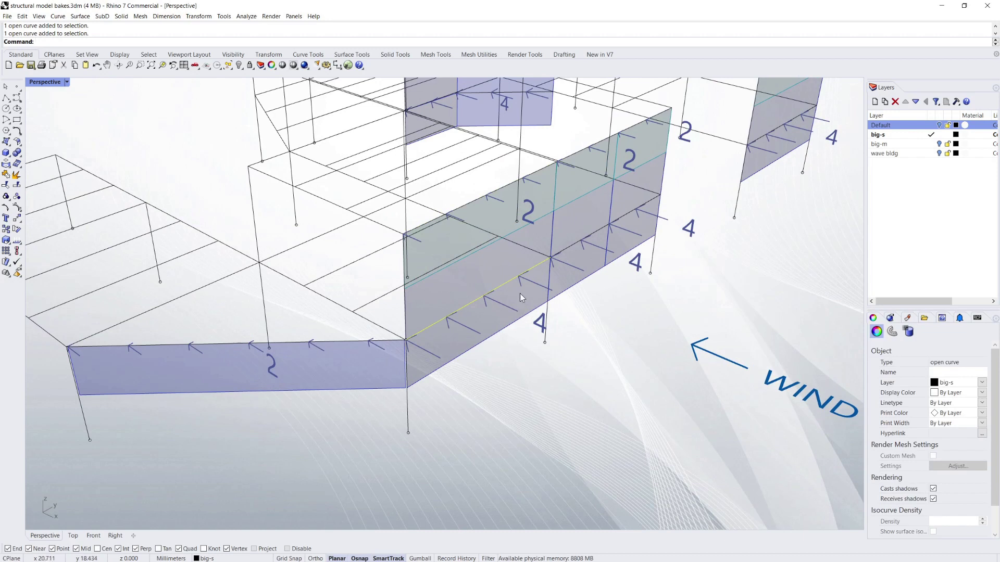
right_drag(510, 302, 449, 277)
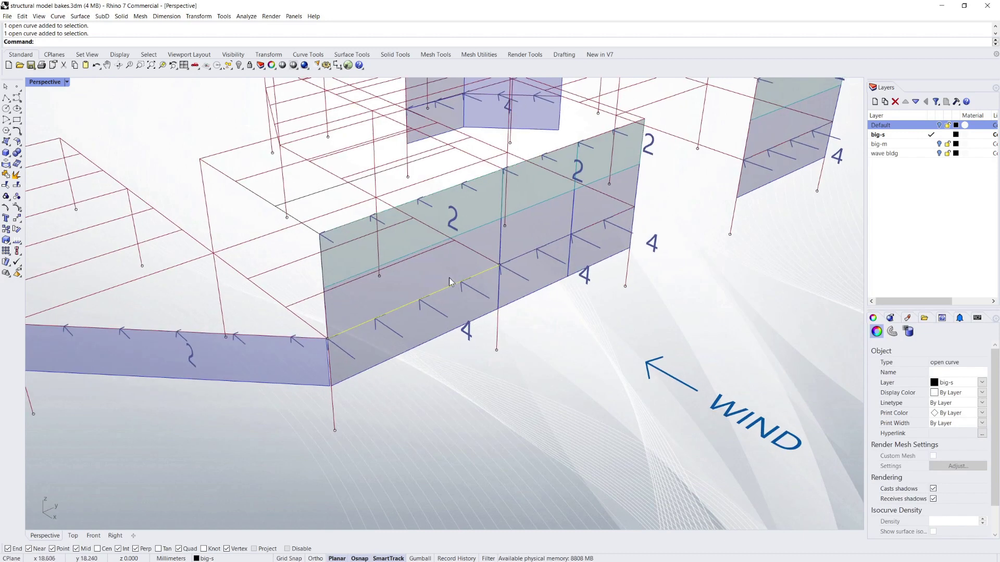
right_drag(452, 234, 480, 228)
click(463, 199)
right_drag(391, 364, 413, 360)
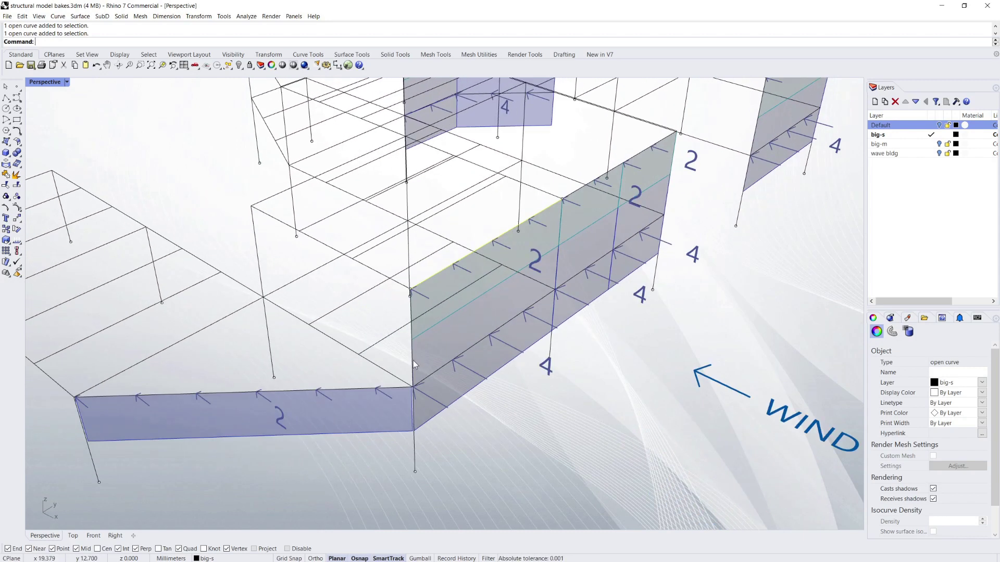
click(225, 204)
Switch the wind to blow from the opposite side and examine the windward load surfaces across the whole frame
scroll(333, 364, down, 10)
scroll(343, 361, up, 6)
scroll(344, 360, down, 5)
scroll(339, 346, up, 3)
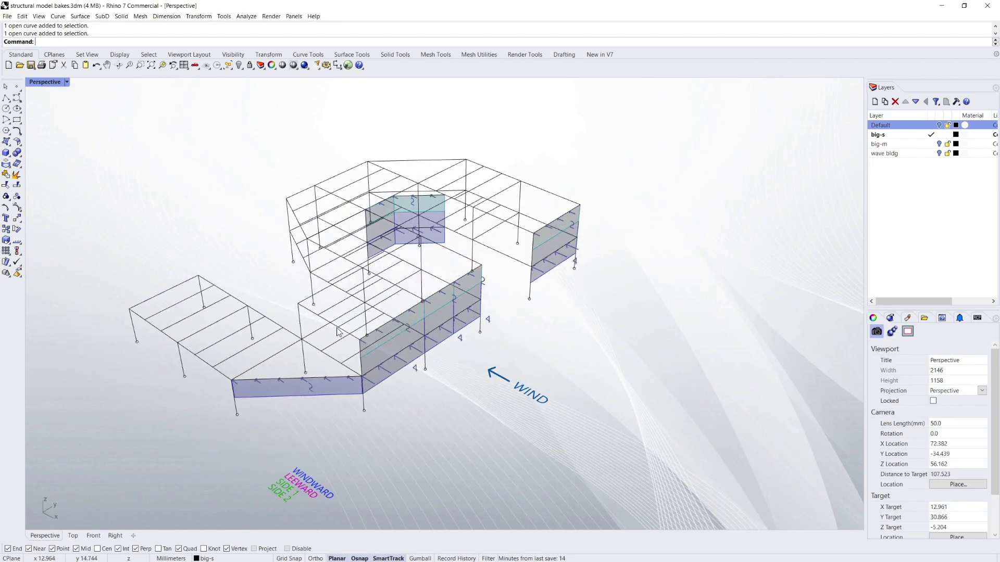
key(alt+Tab)
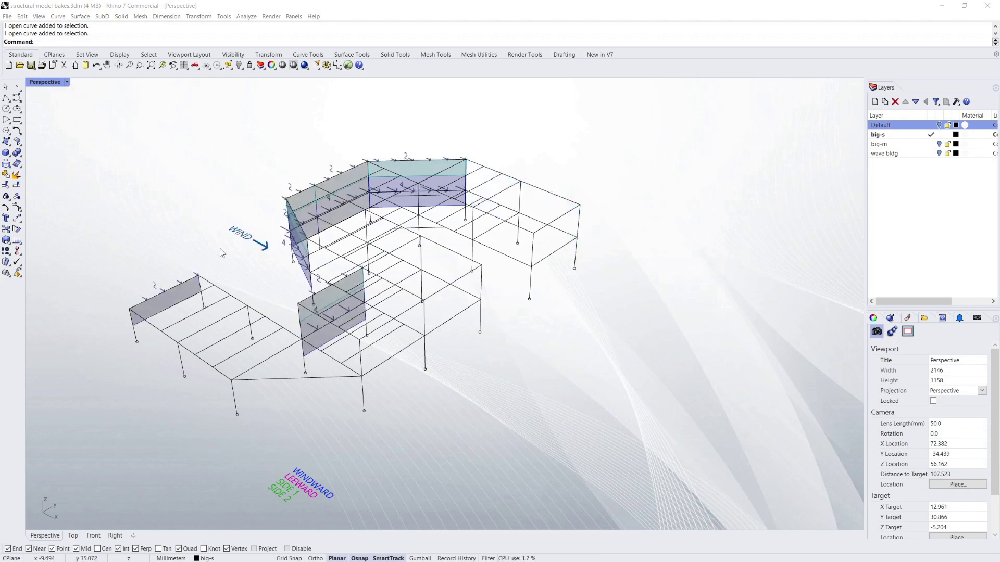
right_drag(219, 251, 578, 250)
scroll(579, 276, up, 5)
scroll(265, 266, down, 5)
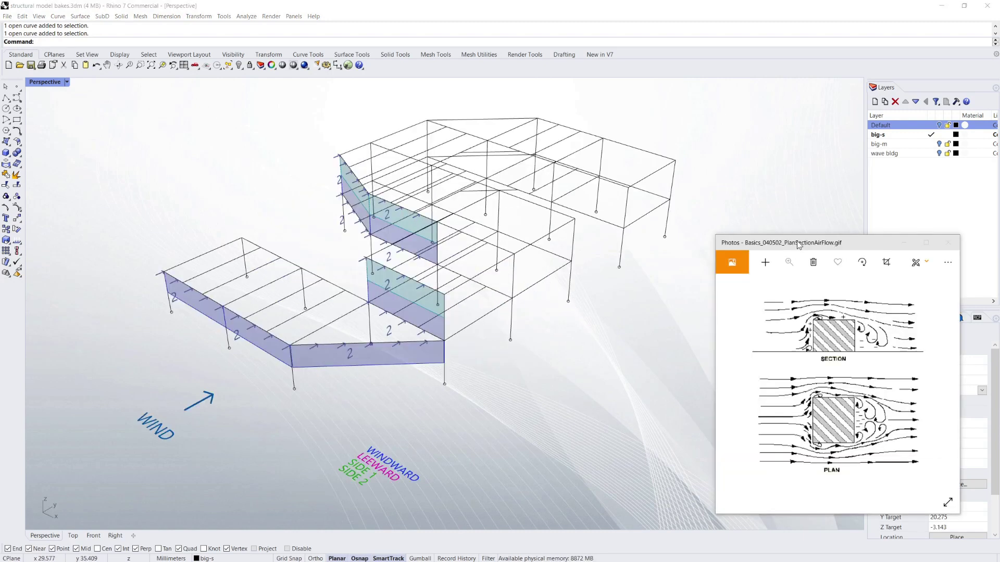
Place the plan and section airflow diagram beside the model, and display the leeward loads on the rear facades
drag(798, 243, 777, 239)
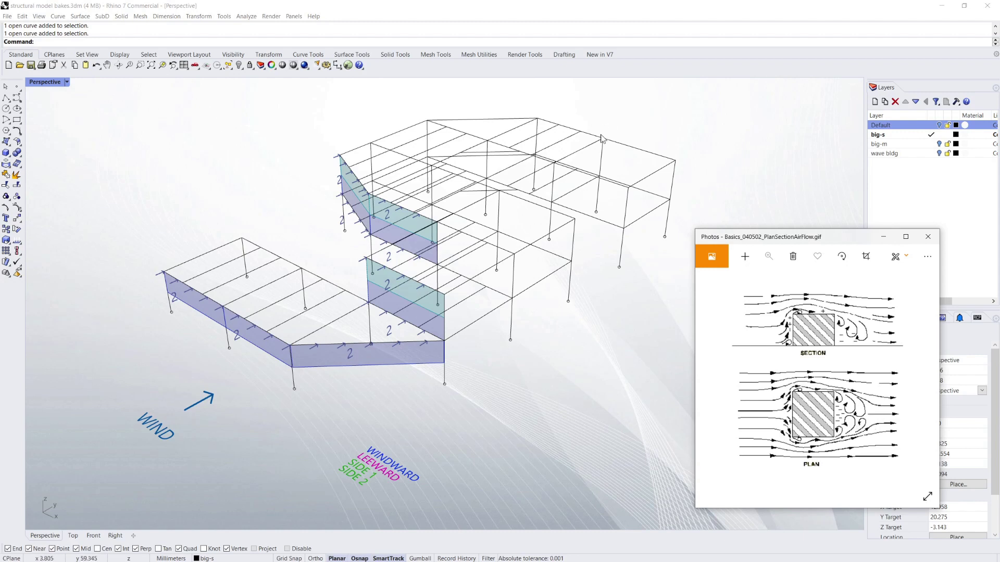
right_drag(632, 180, 512, 186)
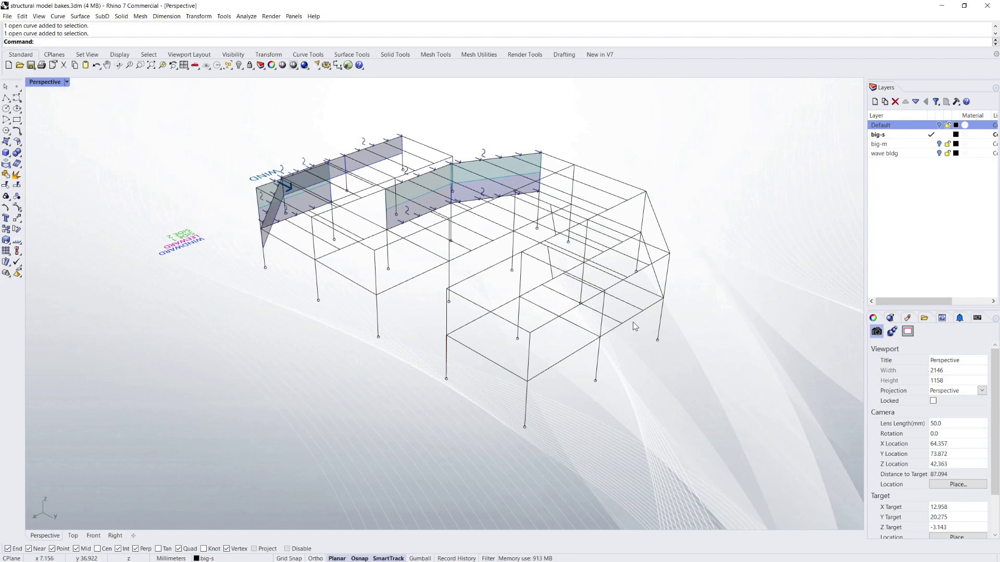
scroll(438, 313, up, 2)
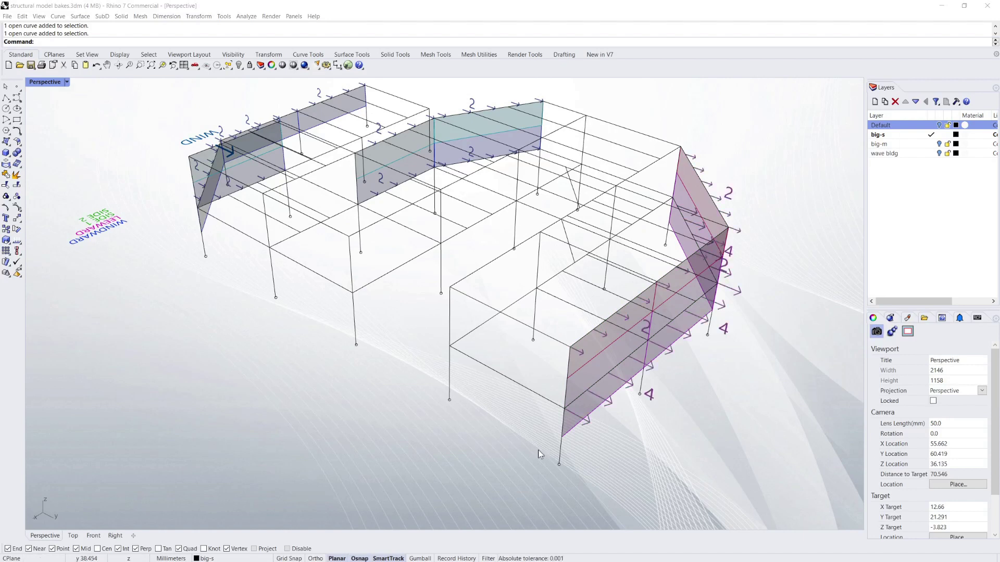
right_drag(540, 452, 671, 362)
right_drag(718, 319, 620, 359)
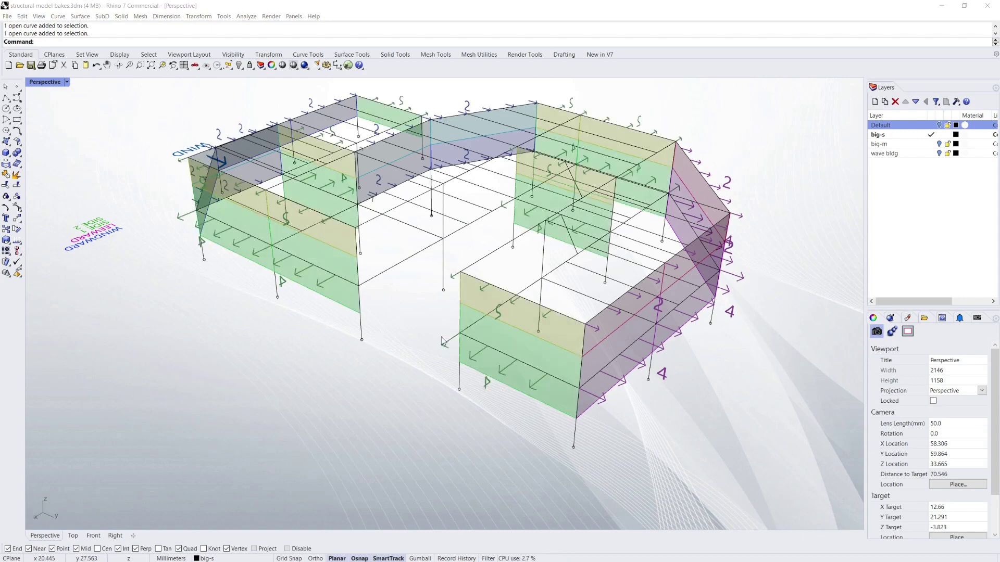
Display the windward, leeward and side loads together and examine them around the frame for several wind directions
right_drag(442, 341, 597, 307)
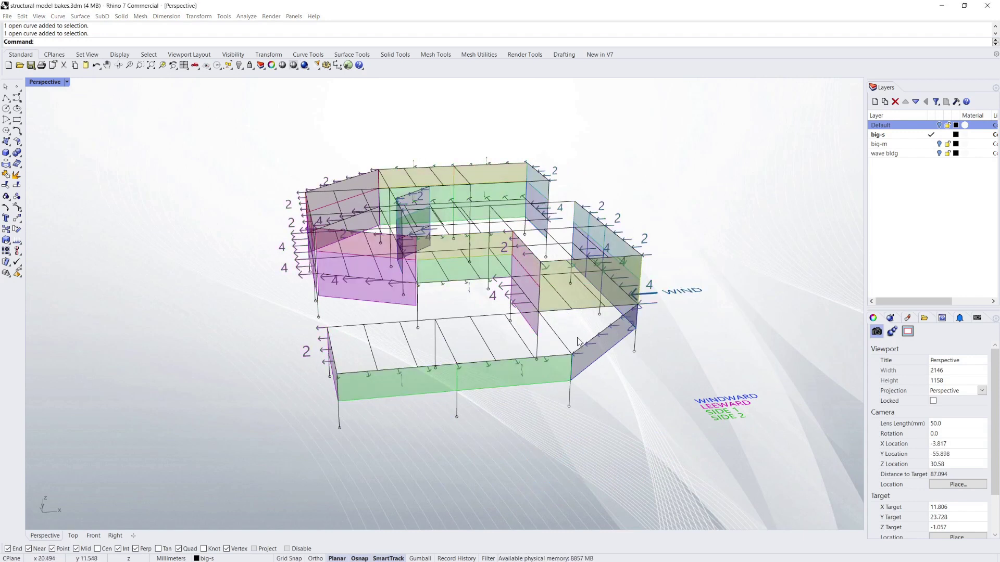
right_drag(604, 325, 509, 351)
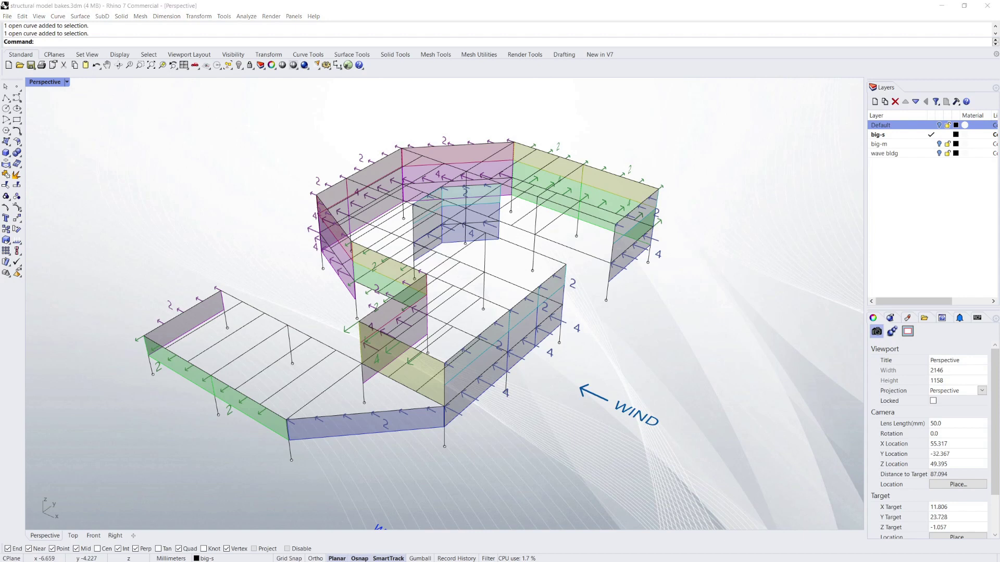
mouse_move(559, 391)
right_down()
mouse_move(602, 375)
mouse_move(542, 386)
right_up()
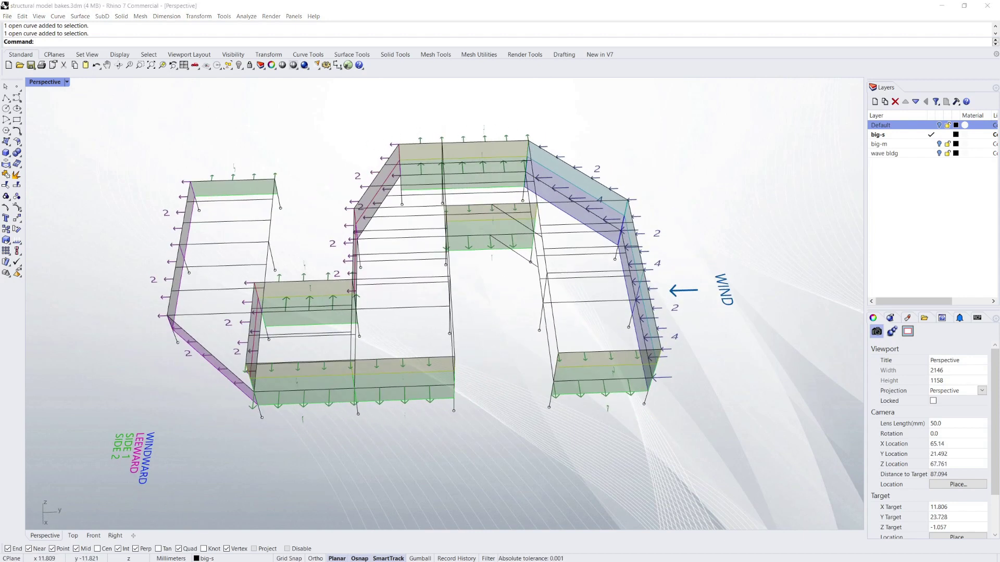
right_drag(539, 385, 501, 336)
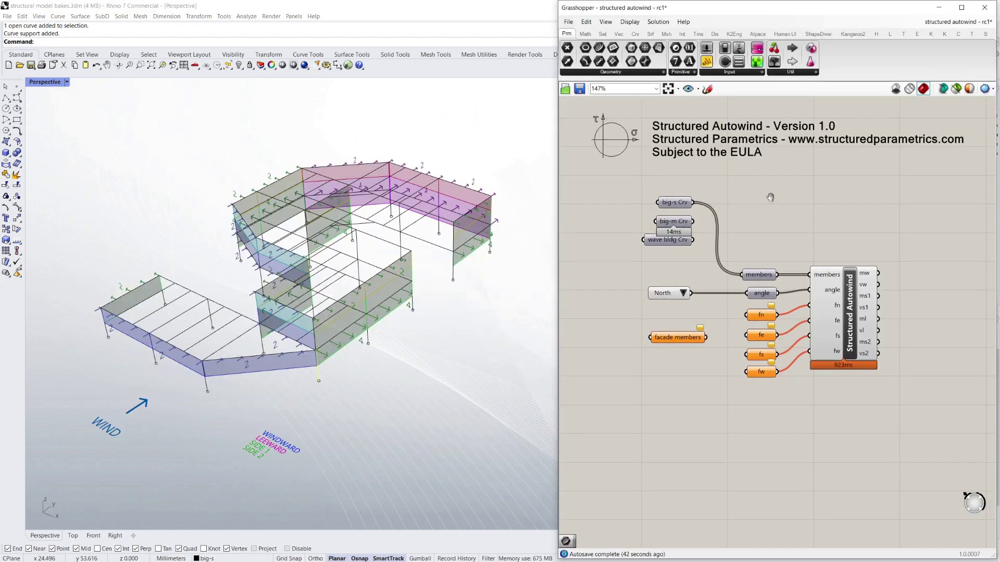
Examine the Structured Autowind component in the Grasshopper definition alongside the loaded frame
click(850, 295)
click(827, 214)
right_drag(353, 302, 419, 194)
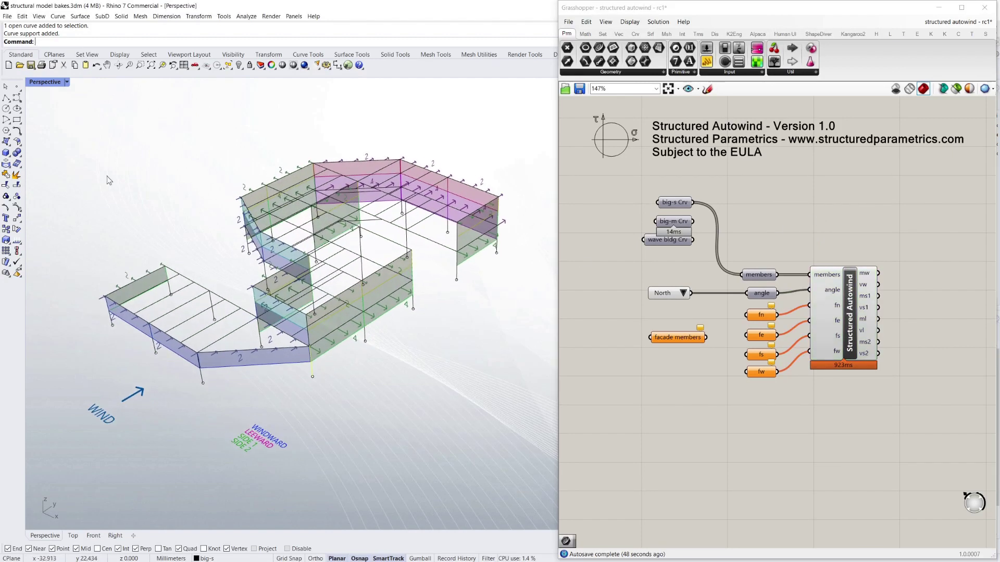
Examine the mw and vw outputs of the Structured Autowind component against the windward facades of the frame
right_drag(339, 251, 297, 334)
click(773, 231)
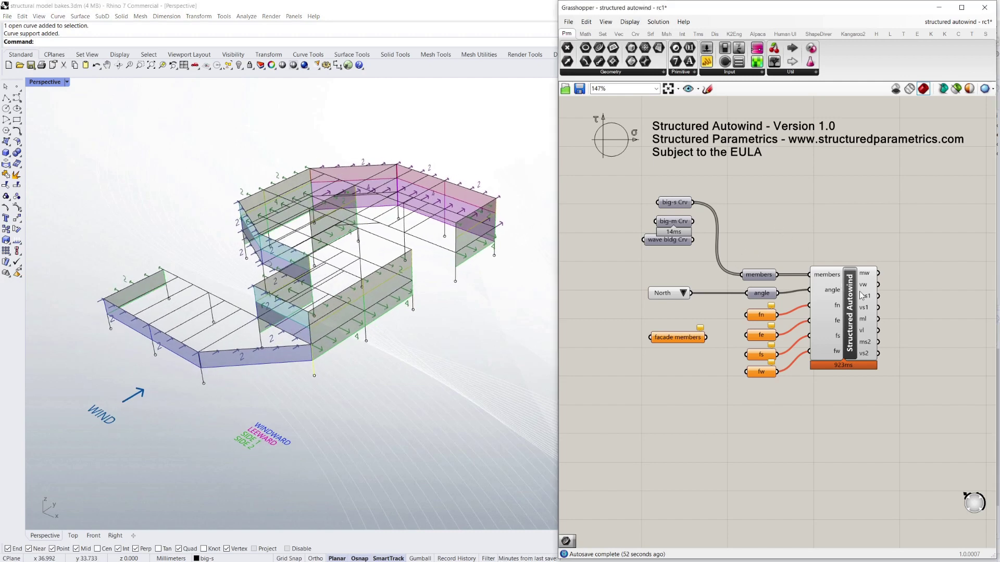
mouse_move(869, 275)
click(167, 338)
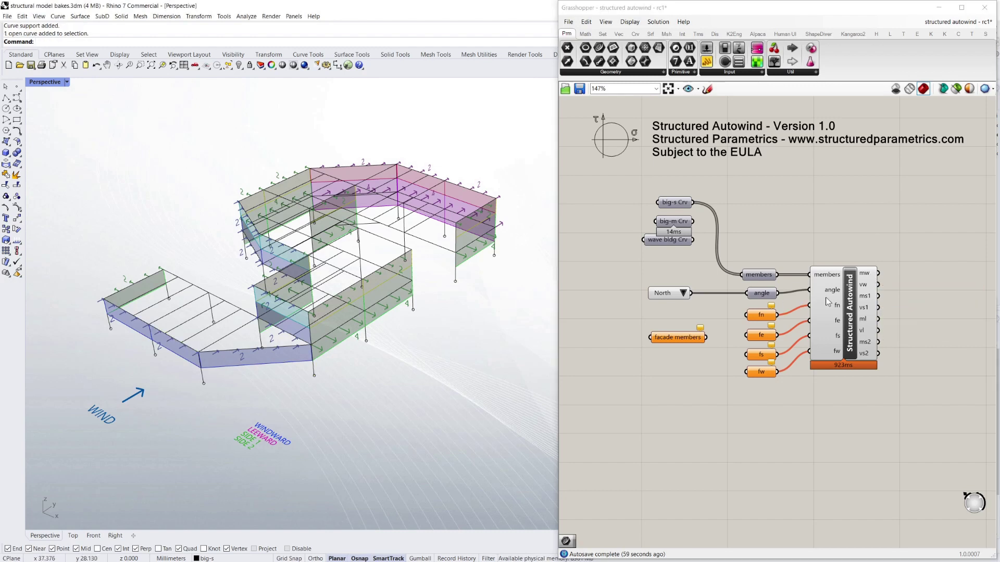
mouse_move(864, 290)
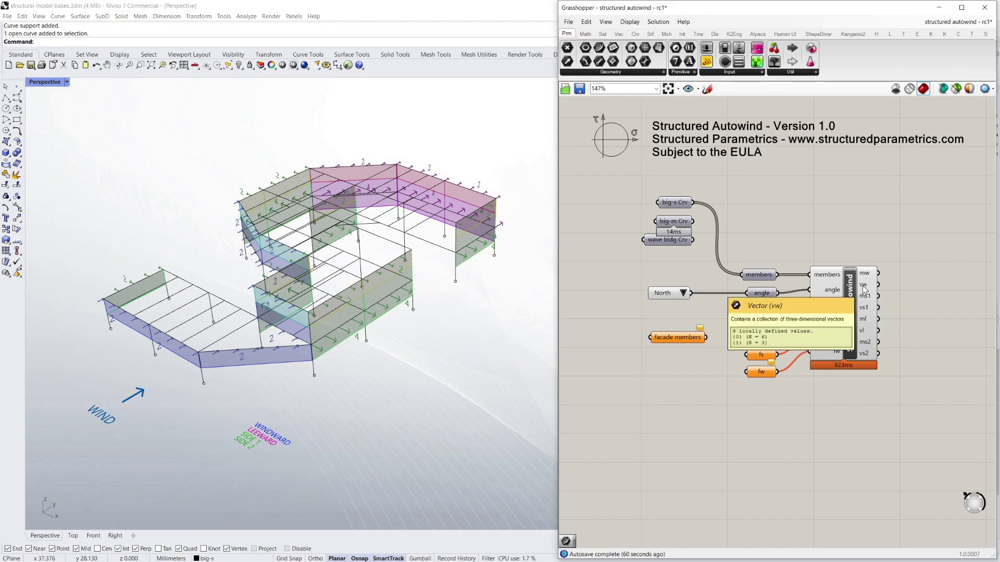
right_drag(147, 359, 161, 353)
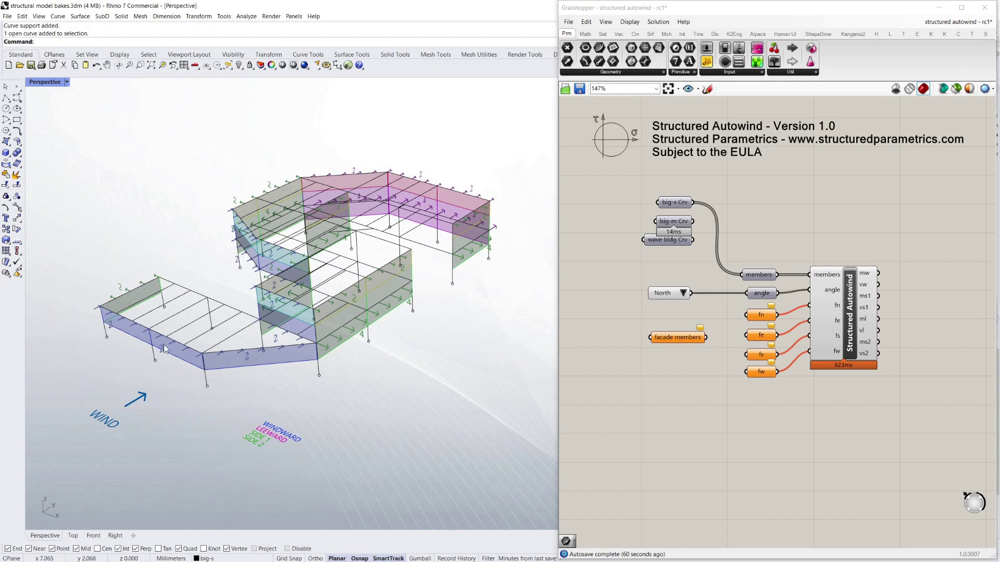
click(868, 280)
click(873, 248)
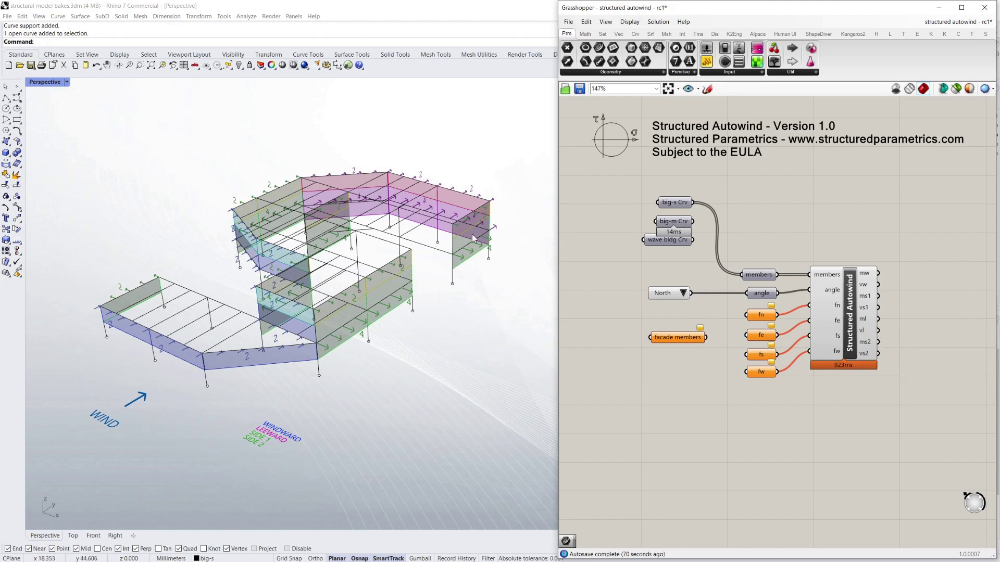
Compare the component's leeward and side outputs with the leeward and side facade loads around the frame
right_drag(499, 229, 485, 233)
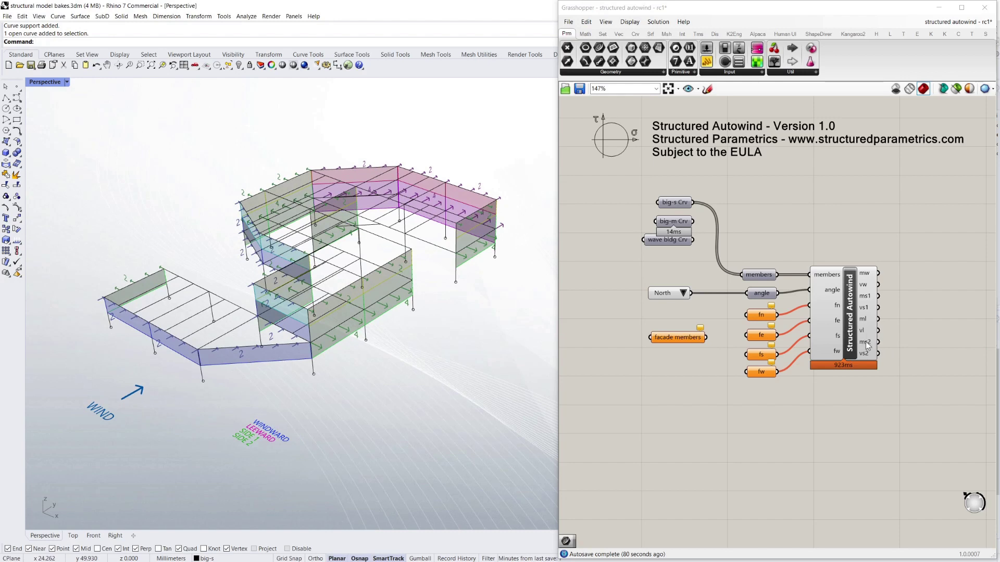
mouse_move(192, 267)
right_down()
mouse_move(416, 245)
mouse_move(232, 264)
mouse_move(251, 267)
right_up()
scroll(232, 265, up, 2)
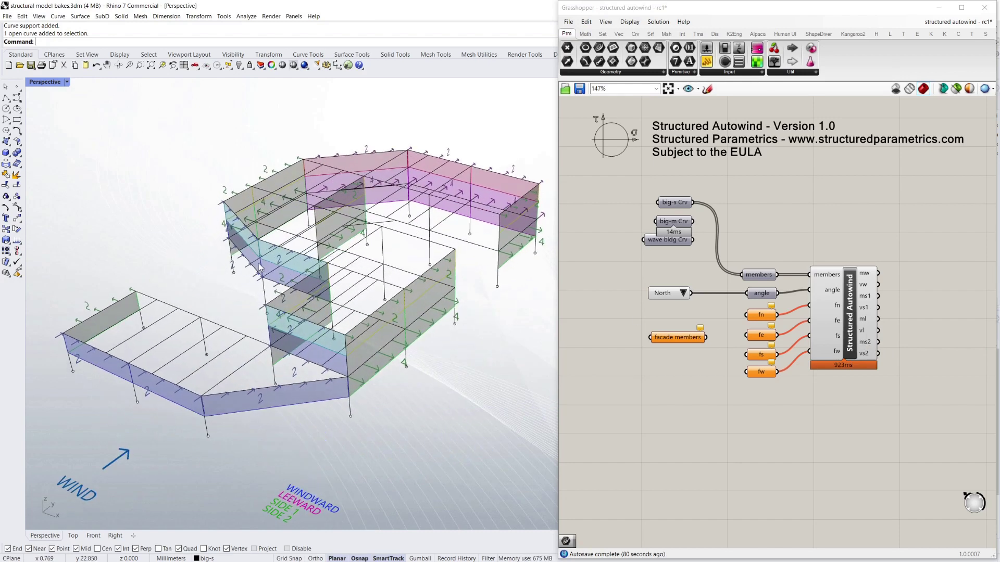
right_drag(327, 275, 311, 274)
scroll(311, 278, down, 3)
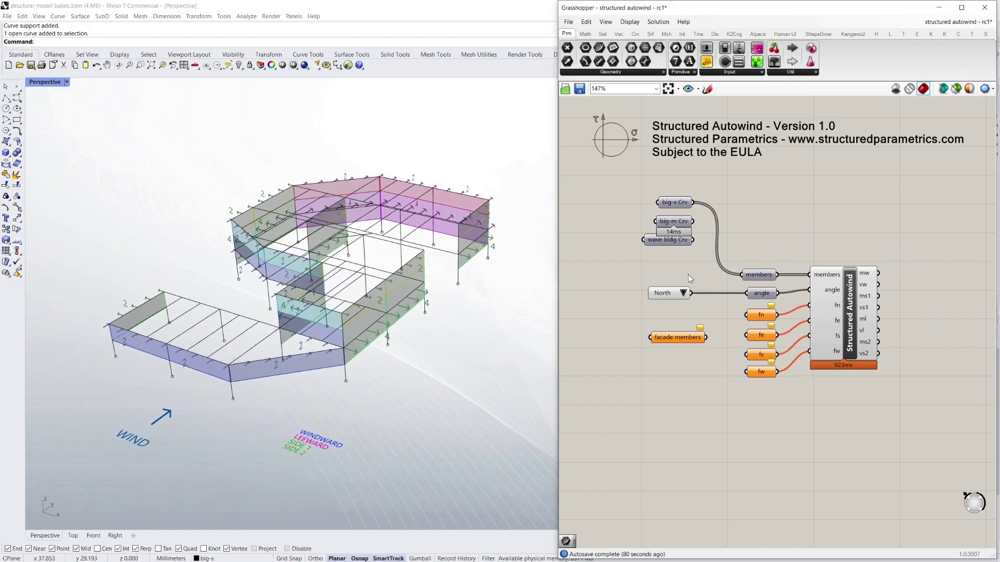
right_drag(416, 350, 407, 349)
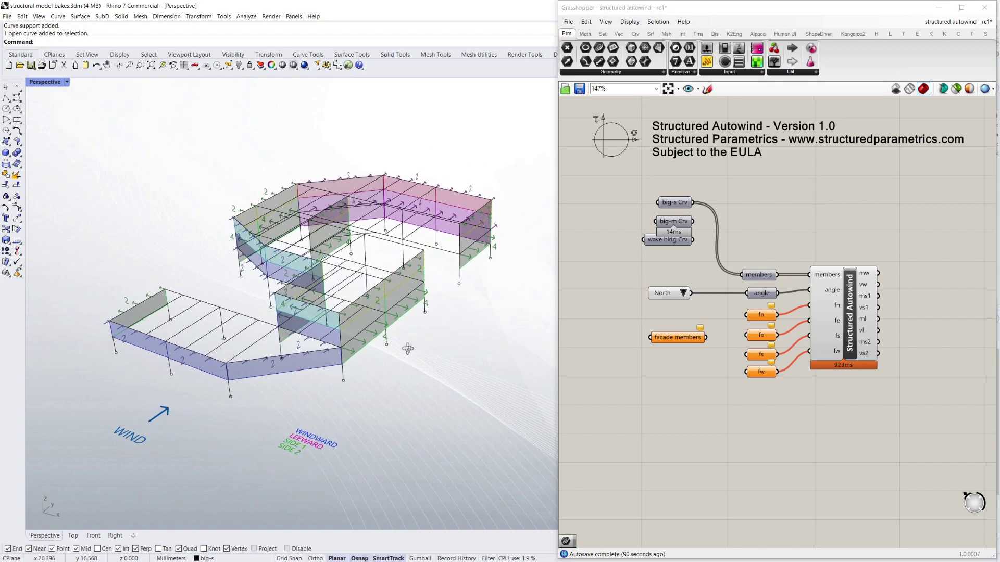
Survey the structural analysis part of the definition, from the Crv and Vec load inputs to the beam and analysis components
click(800, 219)
scroll(646, 271, down, 5)
scroll(849, 275, up, 4)
scroll(757, 282, down, 5)
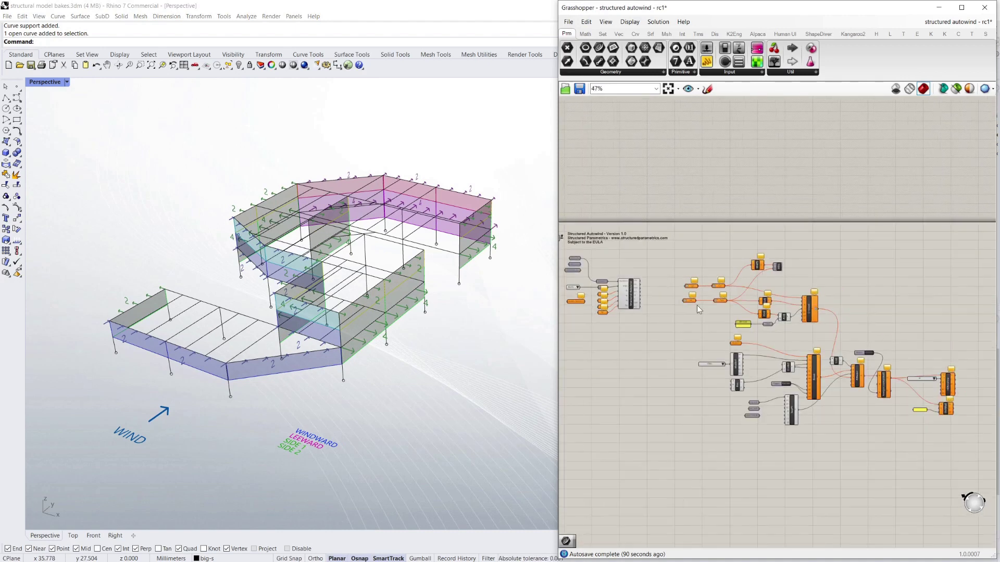
scroll(677, 302, up, 2)
scroll(611, 315, down, 2)
scroll(739, 319, up, 2)
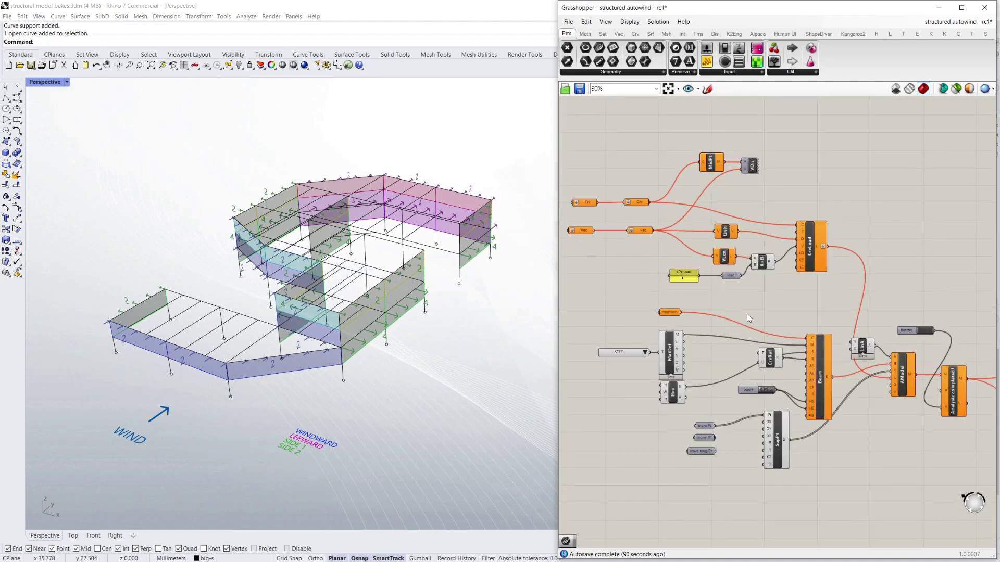
scroll(654, 310, down, 2)
scroll(649, 281, up, 4)
scroll(646, 261, up, 3)
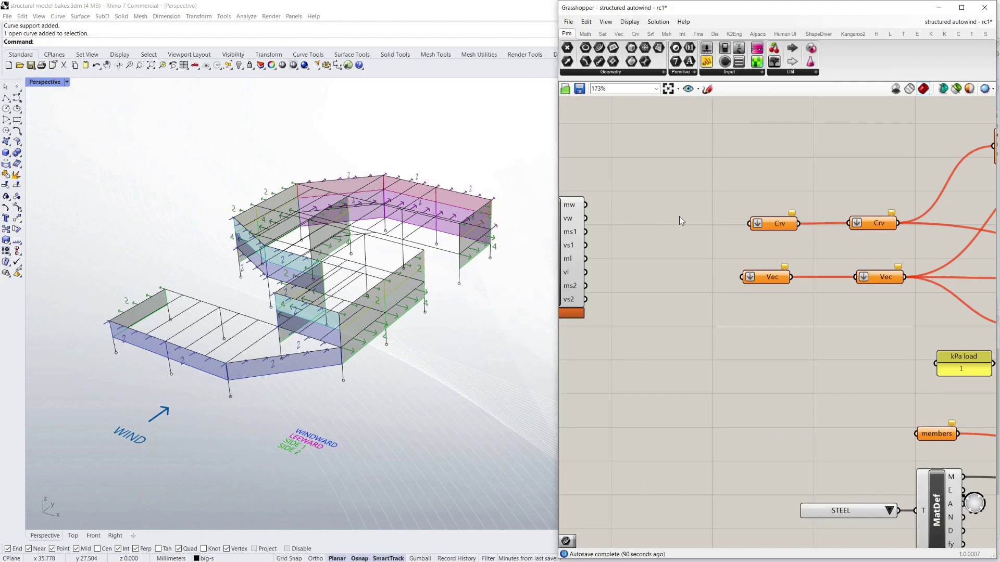
scroll(741, 218, down, 2)
scroll(675, 242, up, 2)
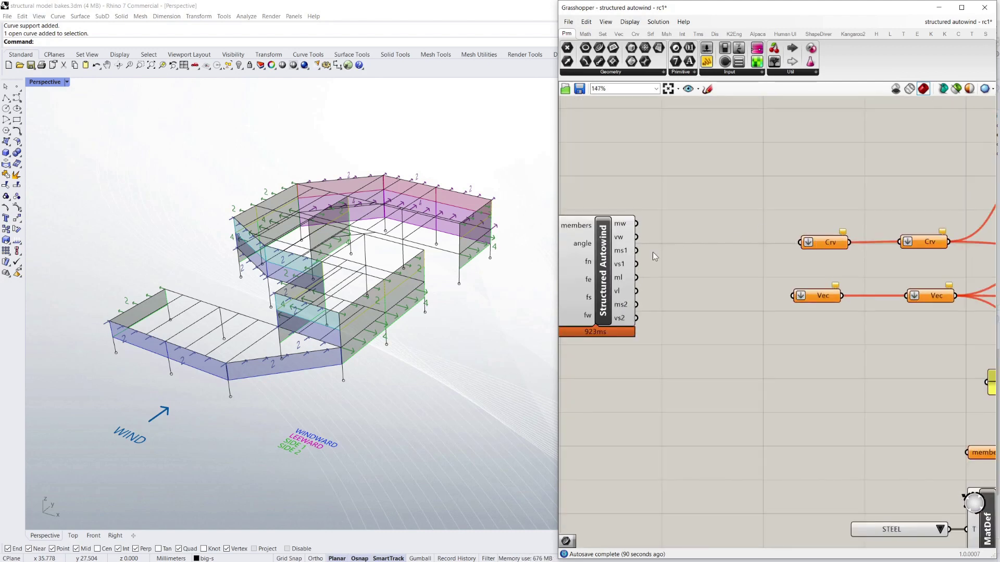
scroll(770, 260, down, 1)
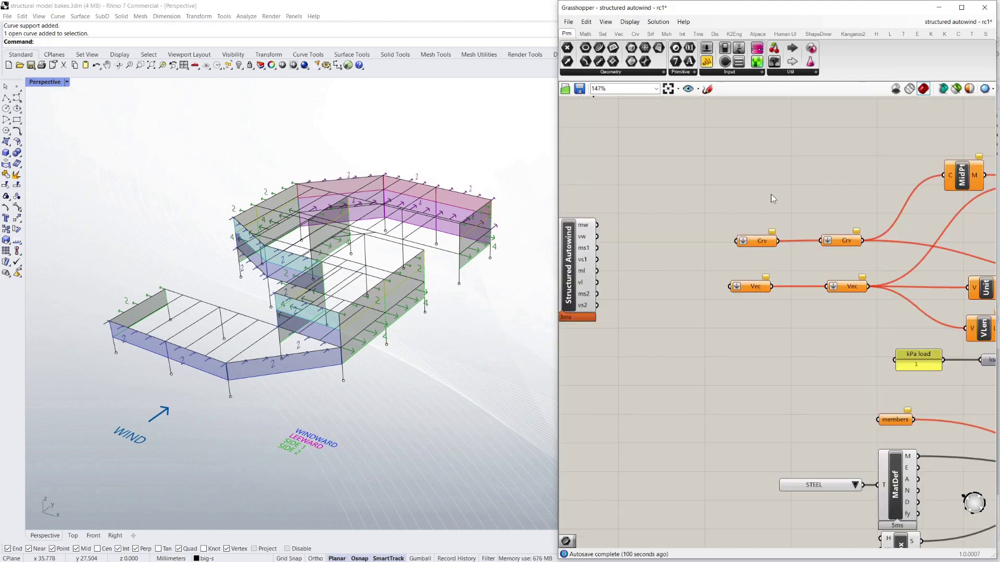
scroll(773, 198, down, 3)
scroll(799, 214, up, 1)
scroll(816, 319, down, 2)
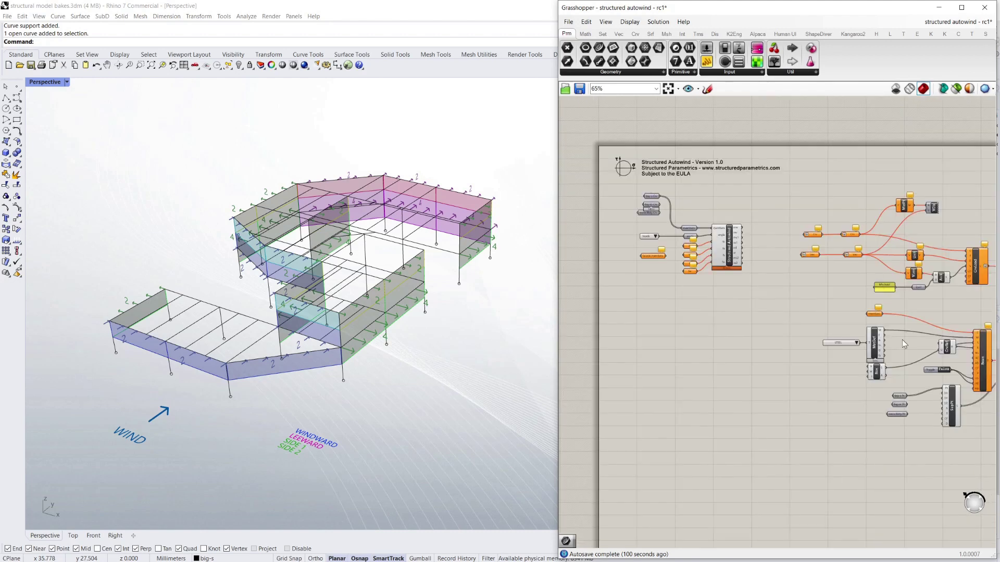
Highlight the frame in the model by previewing the members parameter, and switch that preview off again
scroll(638, 225, up, 3)
drag(735, 229, 754, 208)
click(725, 231)
right_click(725, 229)
click(746, 247)
click(744, 203)
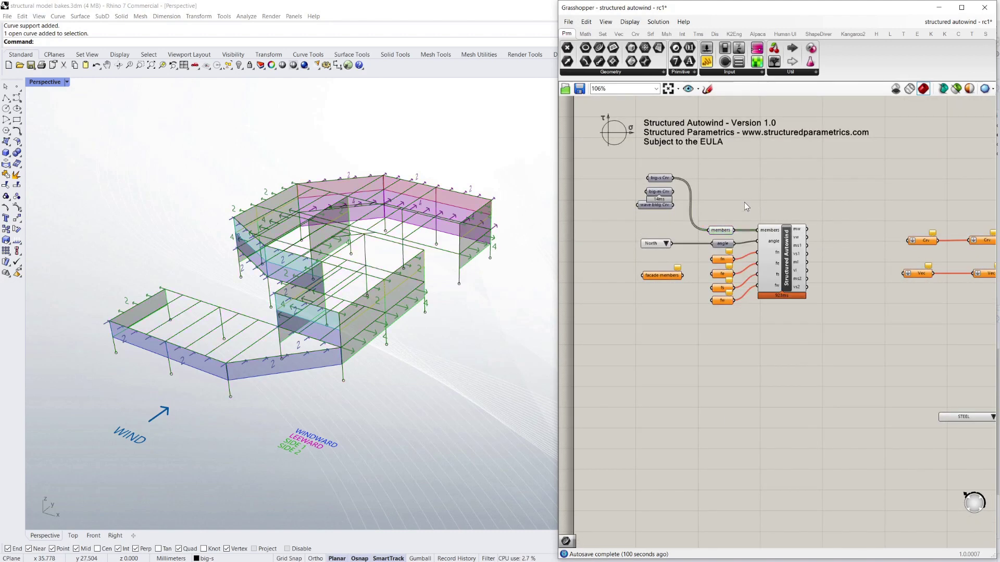
right_click(724, 230)
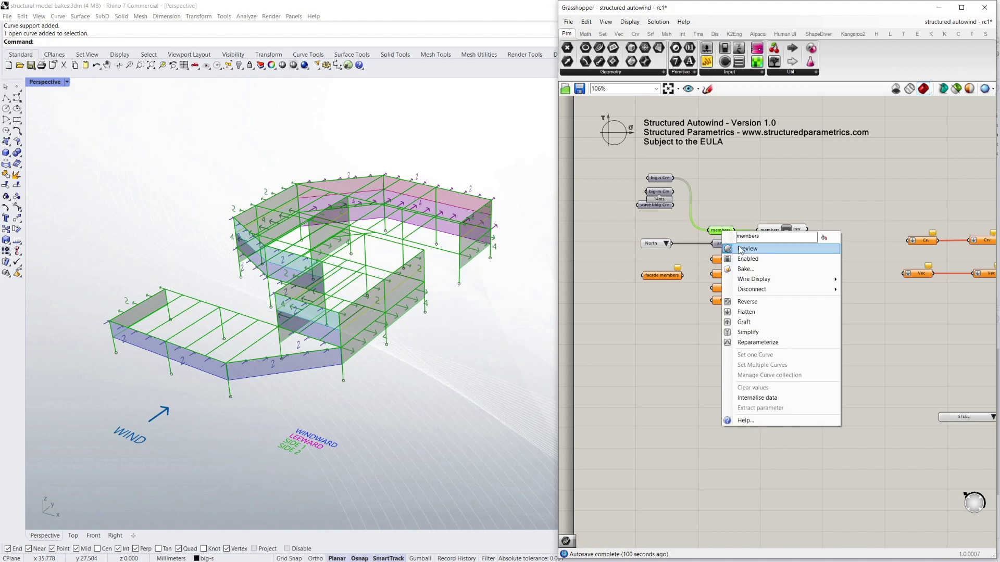
click(740, 250)
Connect the members parameter beside Structured Autowind to the members parameter that feeds the Beam component
scroll(737, 231, down, 6)
drag(734, 230, 823, 264)
scroll(854, 301, up, 6)
click(718, 279)
scroll(619, 299, down, 3)
scroll(851, 329, up, 4)
Examine the Beam component, the big-s support points, the load chain and the steel material and box section definitions
click(860, 312)
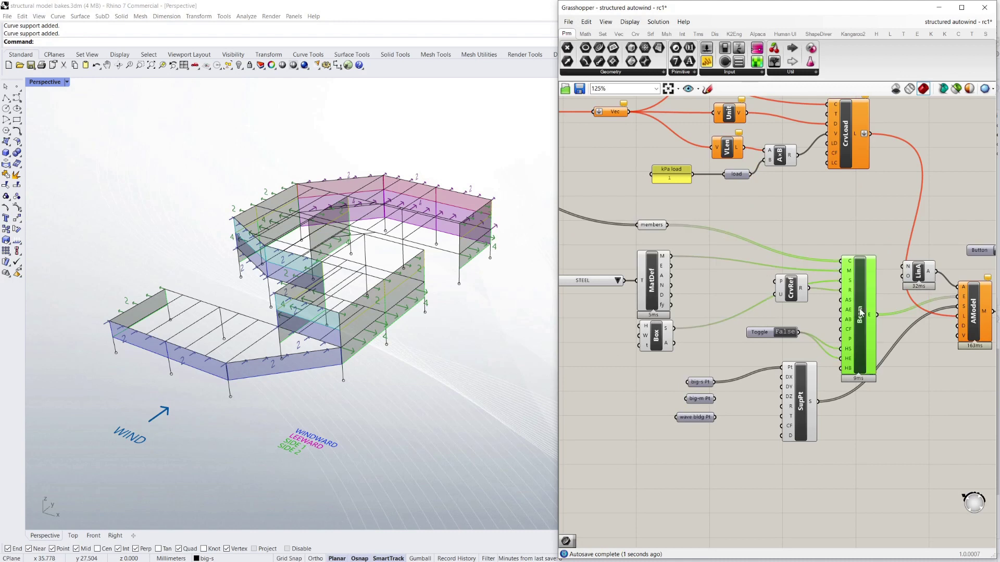
scroll(833, 367, down, 1)
right_drag(832, 366, 734, 341)
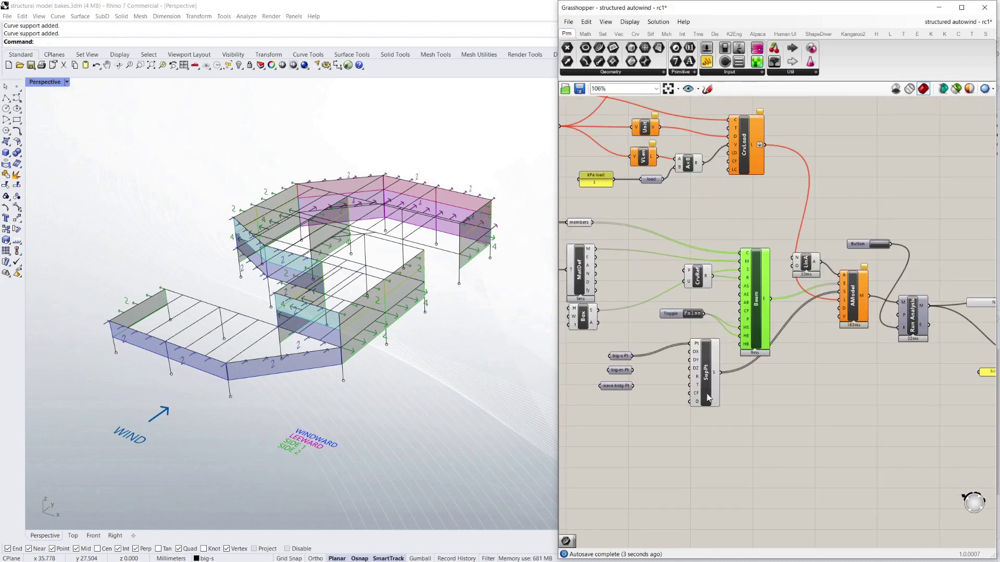
click(649, 365)
drag(622, 362, 625, 356)
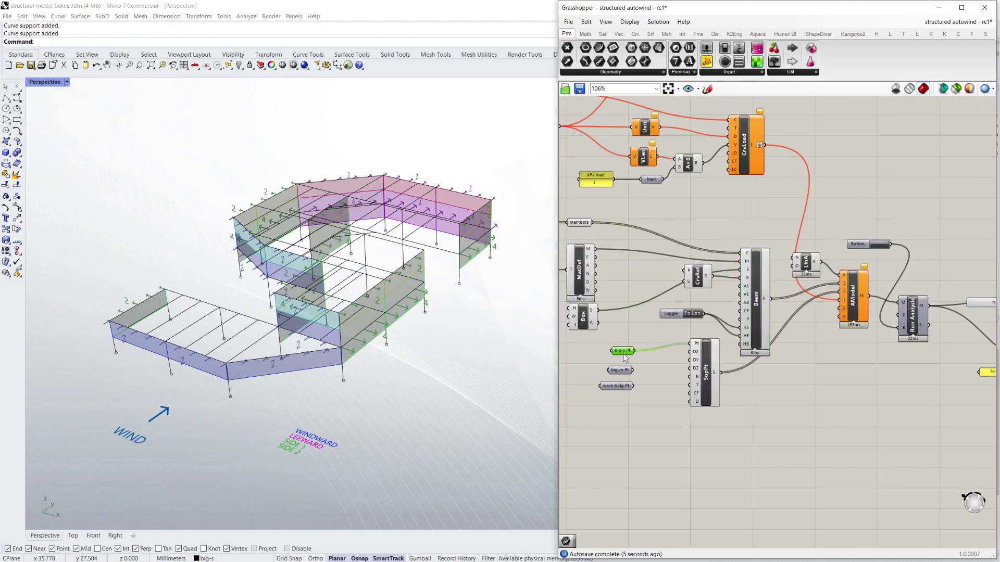
drag(370, 389, 348, 388)
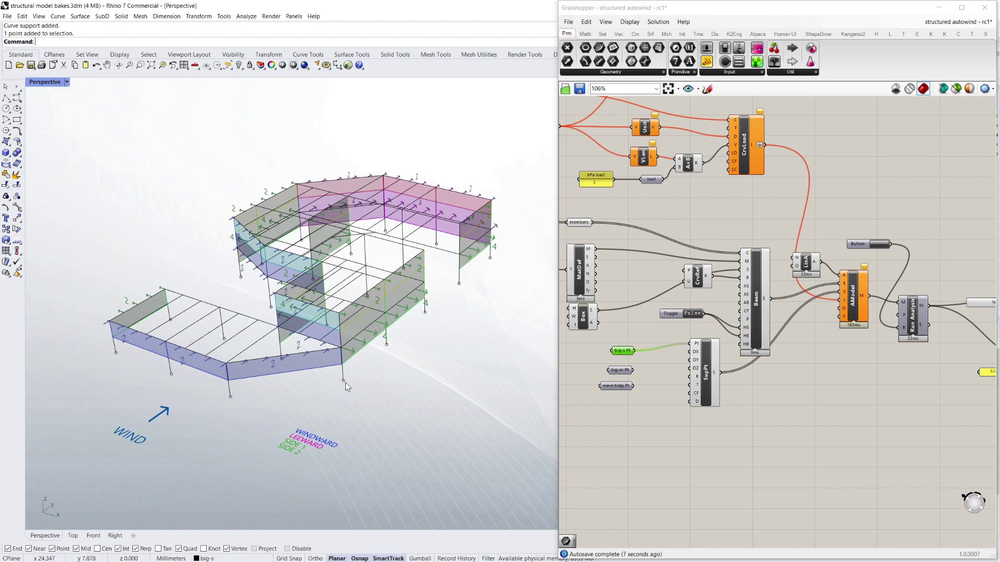
click(752, 405)
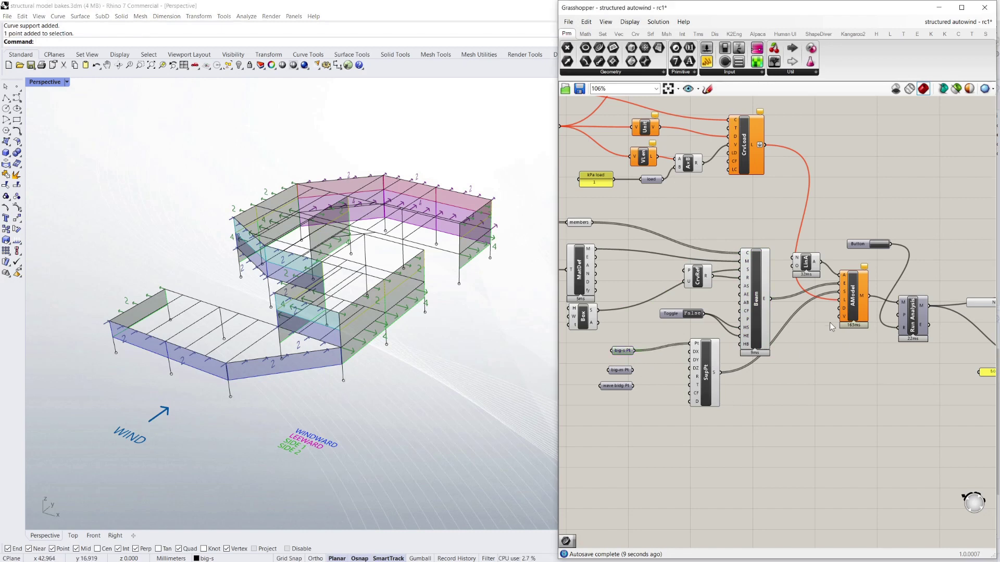
scroll(836, 281, down, 2)
scroll(862, 253, up, 2)
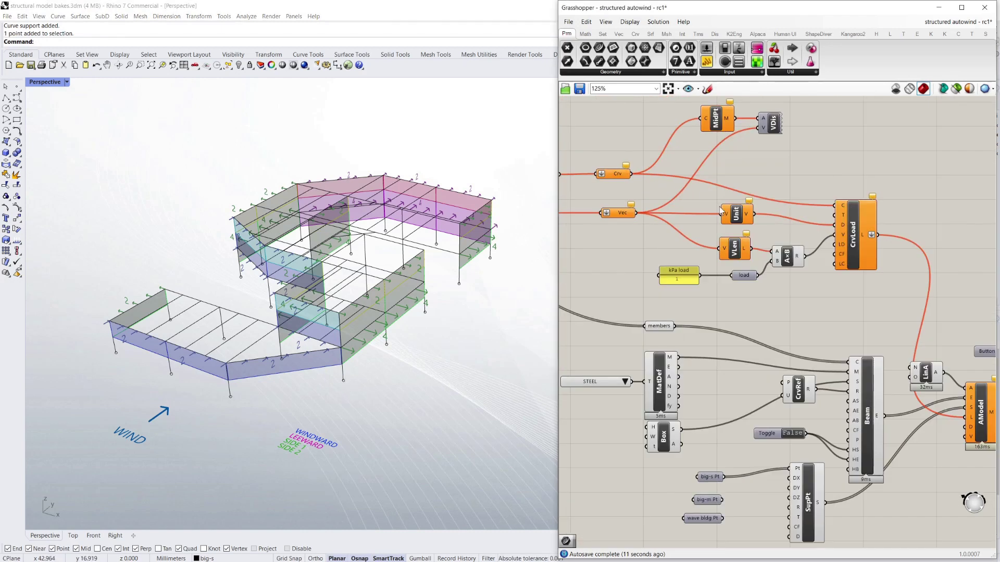
scroll(802, 265, down, 2)
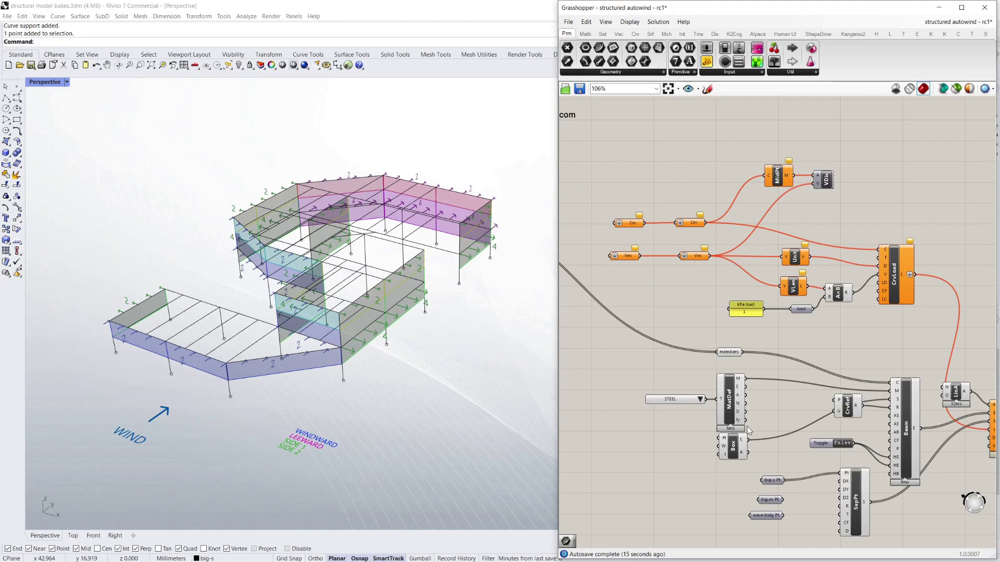
click(739, 456)
Connect the windward output mw to the Crv load input and vw to the Vec load input
scroll(645, 156, up, 3)
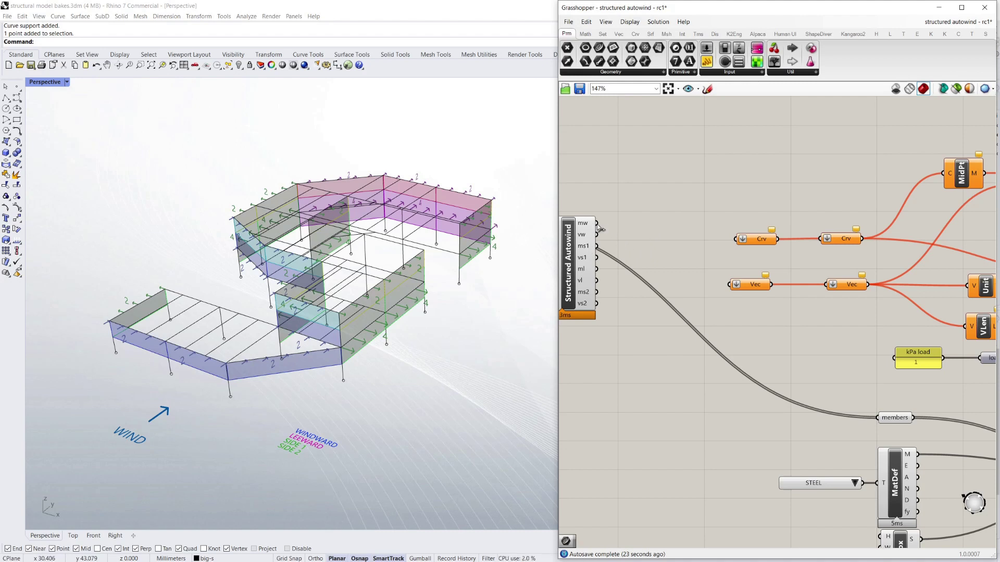
drag(597, 223, 736, 239)
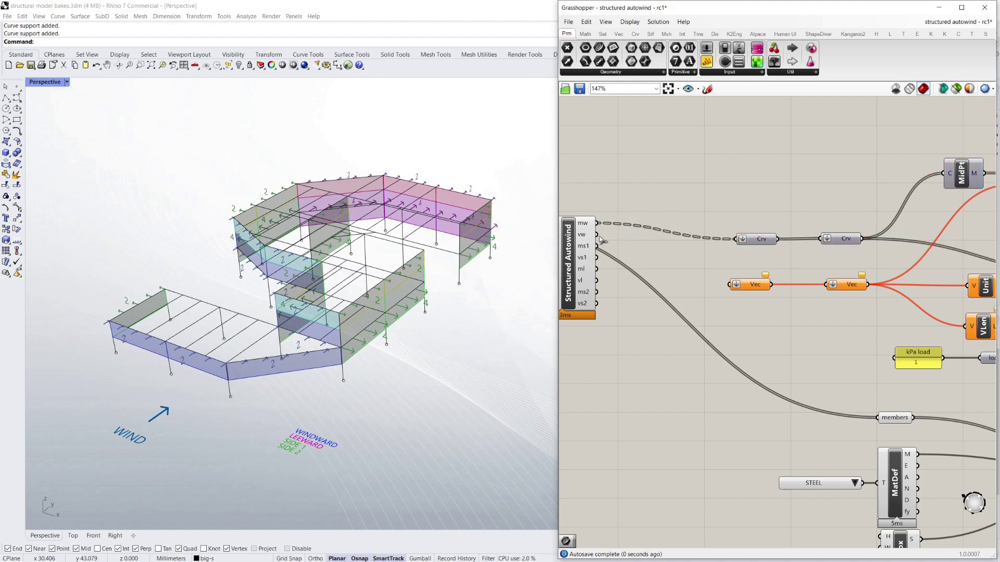
drag(598, 234, 729, 284)
Run the structural analysis of the frame under the windward loads
scroll(698, 245, down, 3)
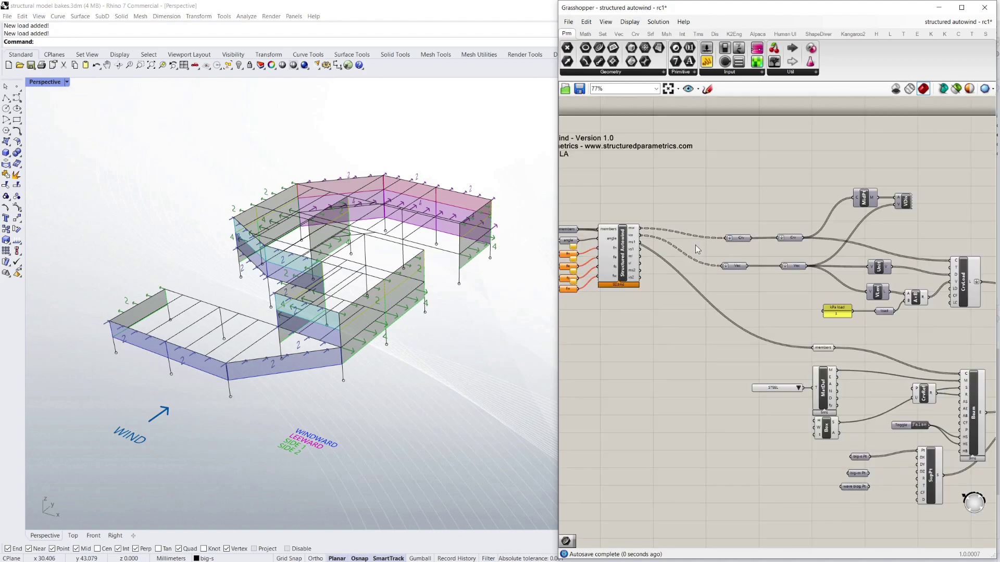
scroll(698, 244, down, 1)
scroll(979, 318, up, 4)
scroll(740, 323, down, 3)
scroll(842, 373, up, 3)
click(853, 327)
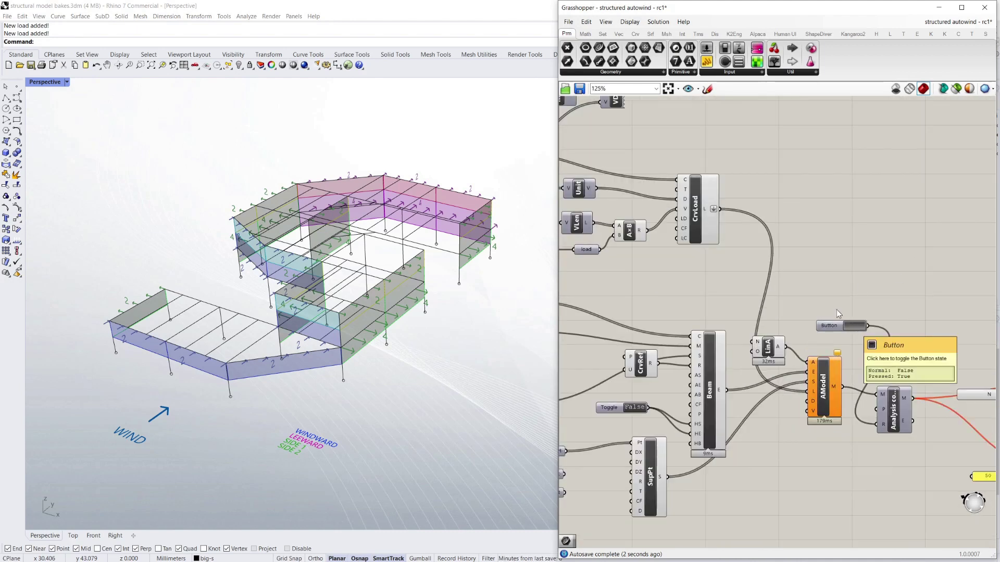
Examine the deflected shape of the frame under windward load from several sides and up close
right_drag(463, 376, 480, 338)
scroll(282, 311, up, 5)
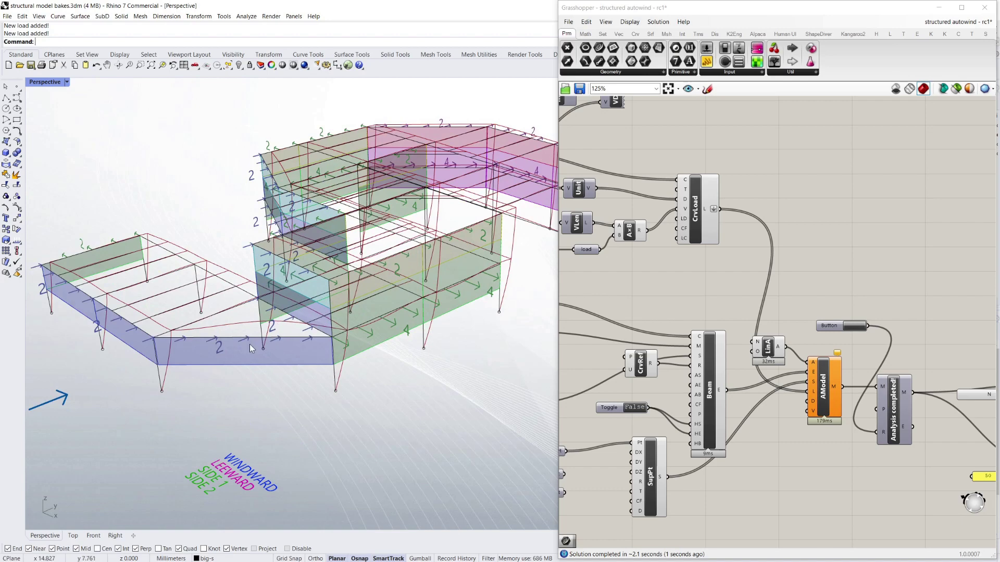
right_drag(252, 347, 329, 344)
scroll(329, 344, down, 4)
right_drag(192, 326, 319, 347)
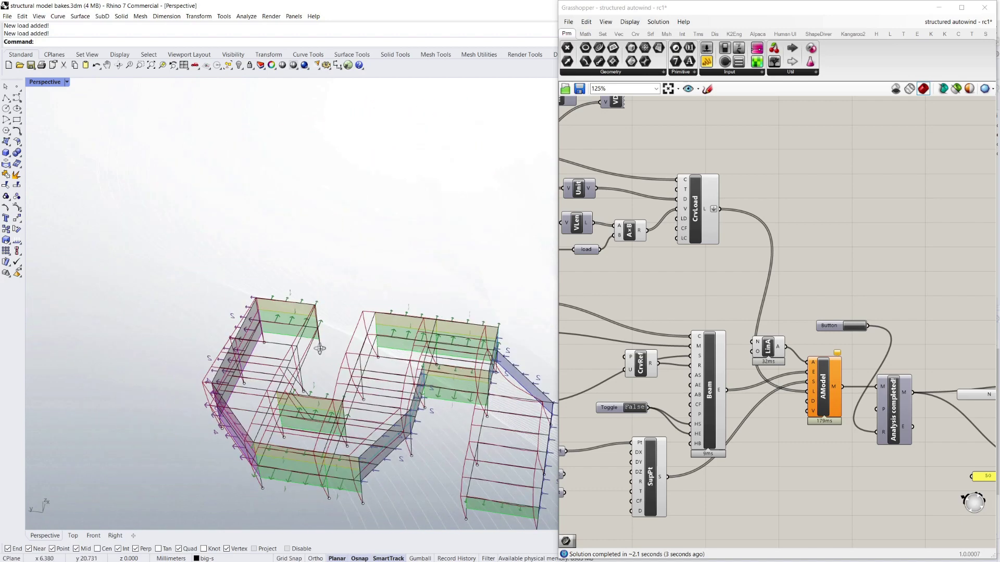
scroll(319, 347, down, 3)
scroll(452, 397, up, 3)
scroll(486, 404, up, 2)
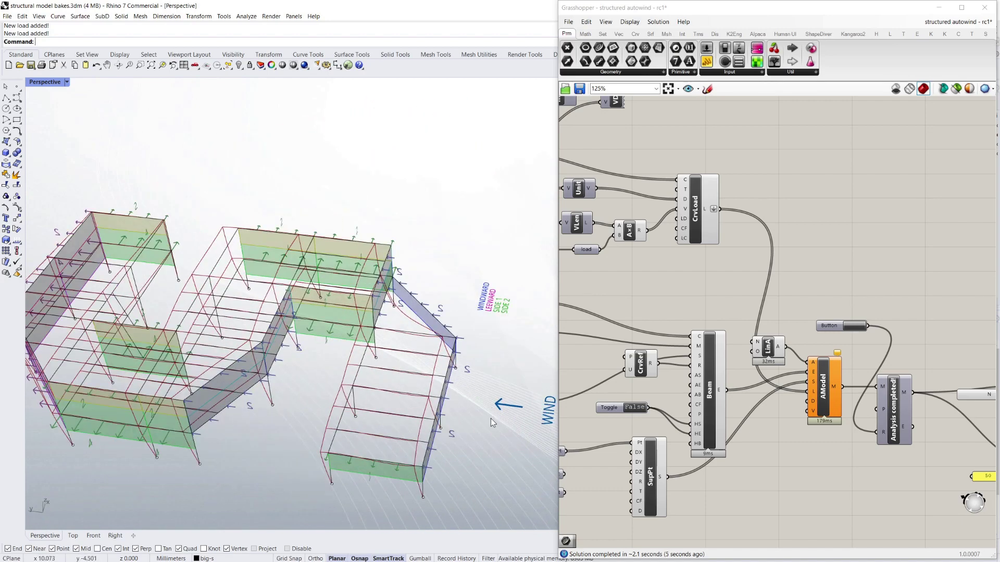
right_drag(418, 406, 279, 388)
scroll(278, 389, down, 2)
scroll(402, 171, up, 4)
right_drag(410, 276, 442, 251)
scroll(396, 263, down, 6)
scroll(414, 255, up, 8)
scroll(435, 253, down, 4)
scroll(436, 255, up, 2)
scroll(815, 360, down, 7)
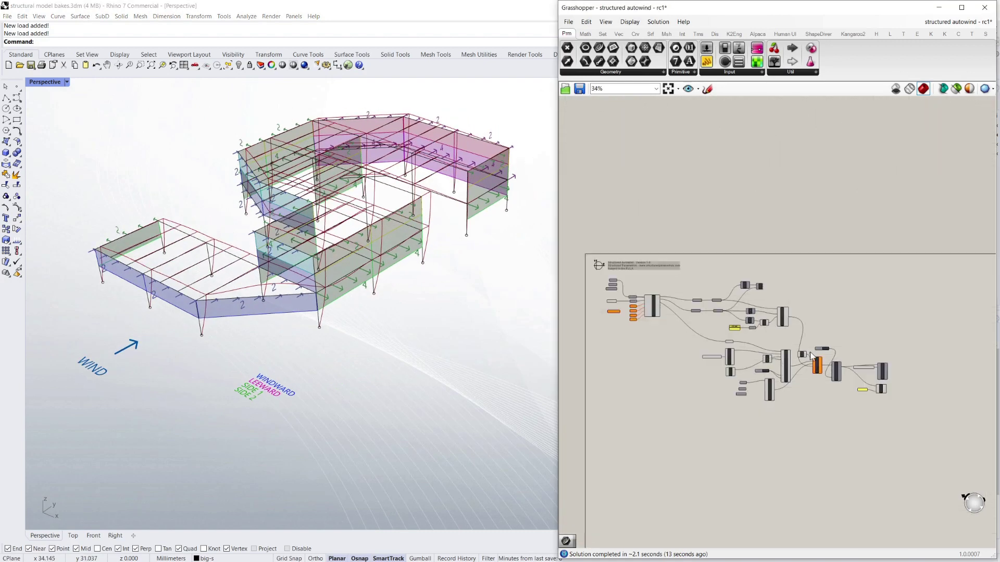
Add the ms1, ml and ms2 outputs to the Crv load input and vs1, vl and vs2 to the Vec load input
scroll(659, 300, up, 4)
right_drag(659, 301, 741, 307)
scroll(740, 304, up, 4)
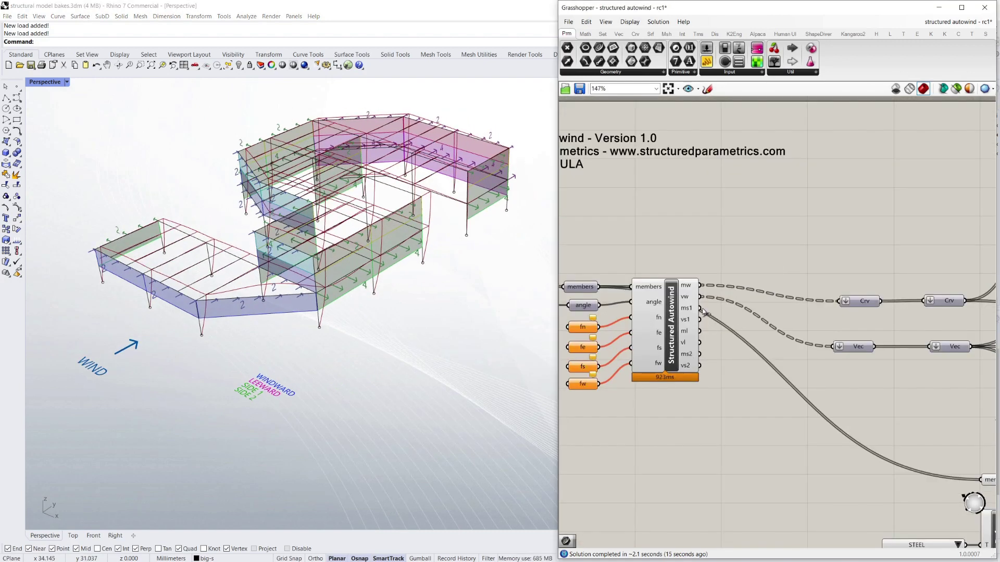
shift+drag(700, 309, 836, 303)
shift+drag(700, 354, 848, 308)
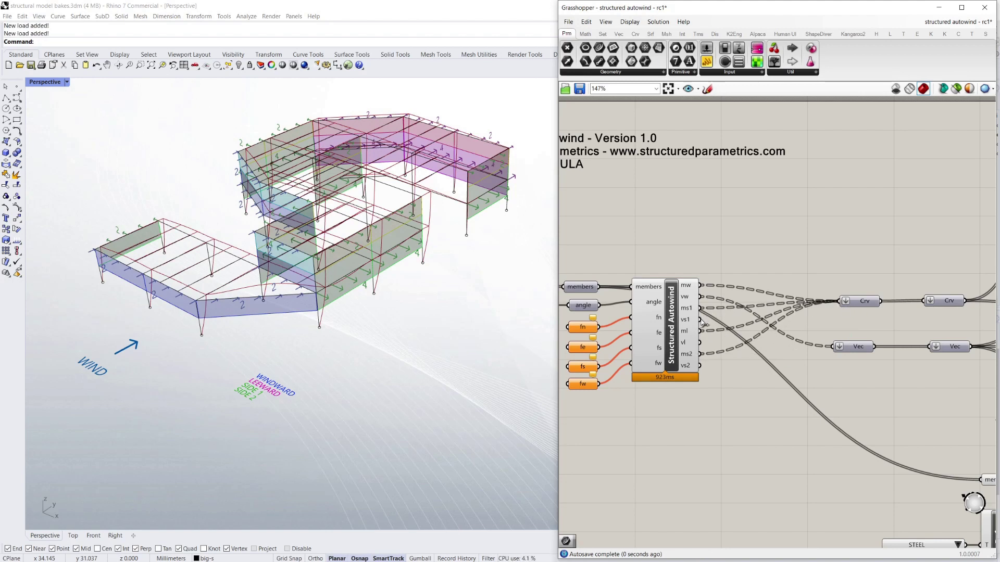
shift+drag(701, 320, 832, 347)
shift+drag(768, 377, 832, 354)
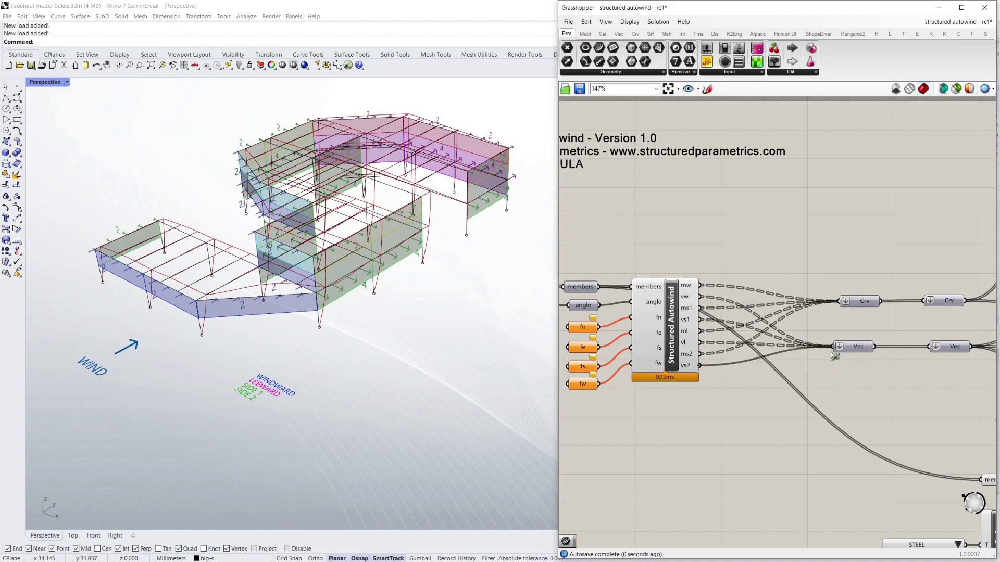
Run the structural analysis of the frame under the combined windward, leeward and side wind loads
scroll(812, 284, down, 4)
right_drag(979, 375, 883, 355)
scroll(883, 355, up, 3)
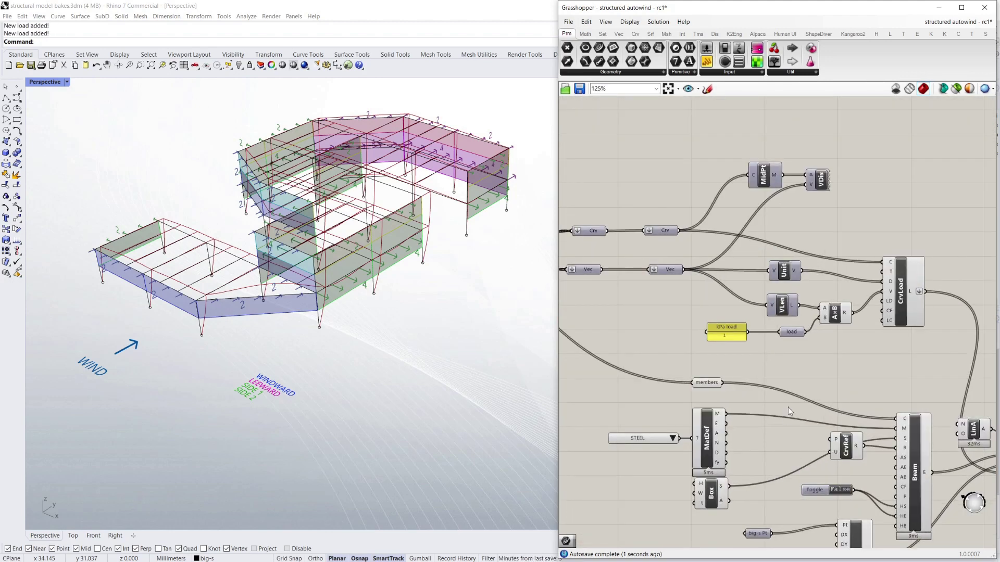
scroll(788, 407, down, 4)
right_drag(908, 408, 822, 386)
scroll(821, 384, up, 2)
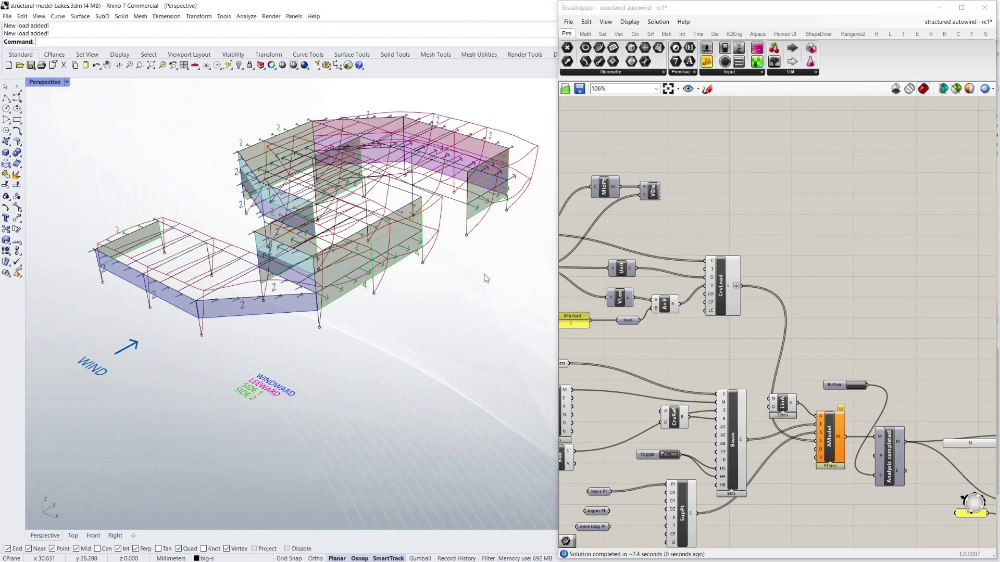
Examine the frame's deflected shape under the combined wind loads from all around, from above and up close
shift+right_drag(466, 294, 432, 320)
scroll(349, 278, down, 7)
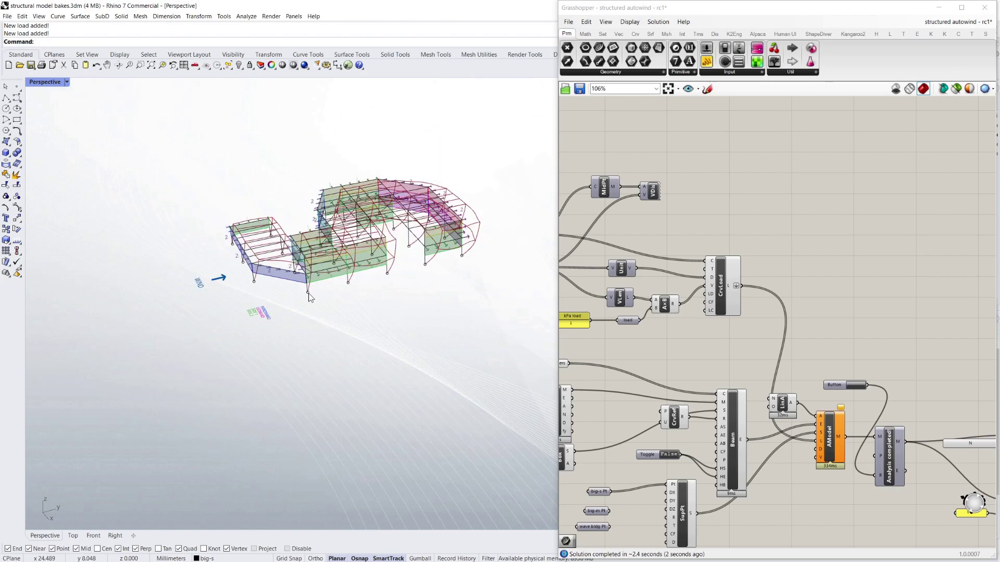
scroll(359, 265, up, 6)
right_drag(390, 273, 351, 282)
scroll(166, 262, down, 8)
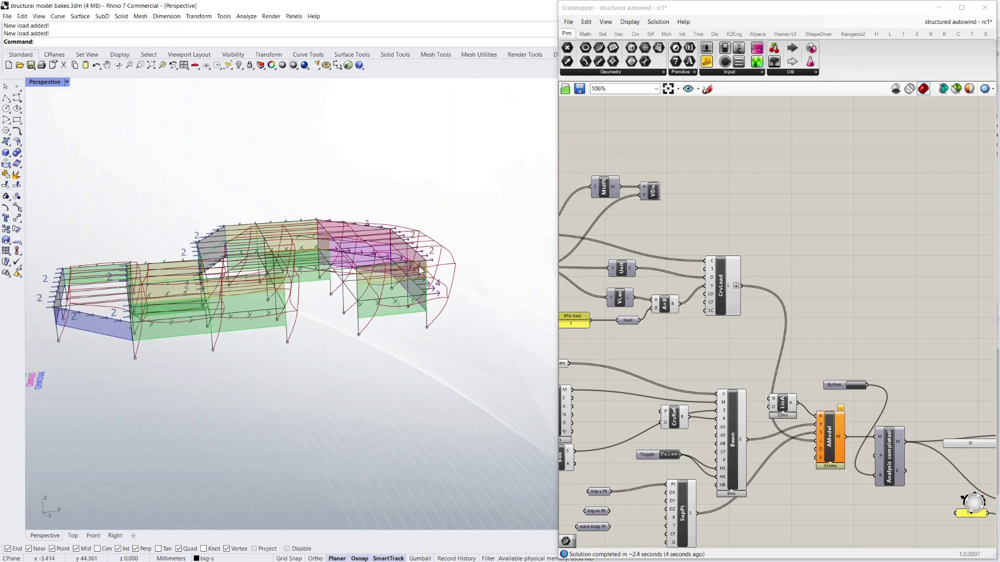
scroll(427, 297, up, 4)
right_drag(455, 291, 480, 344)
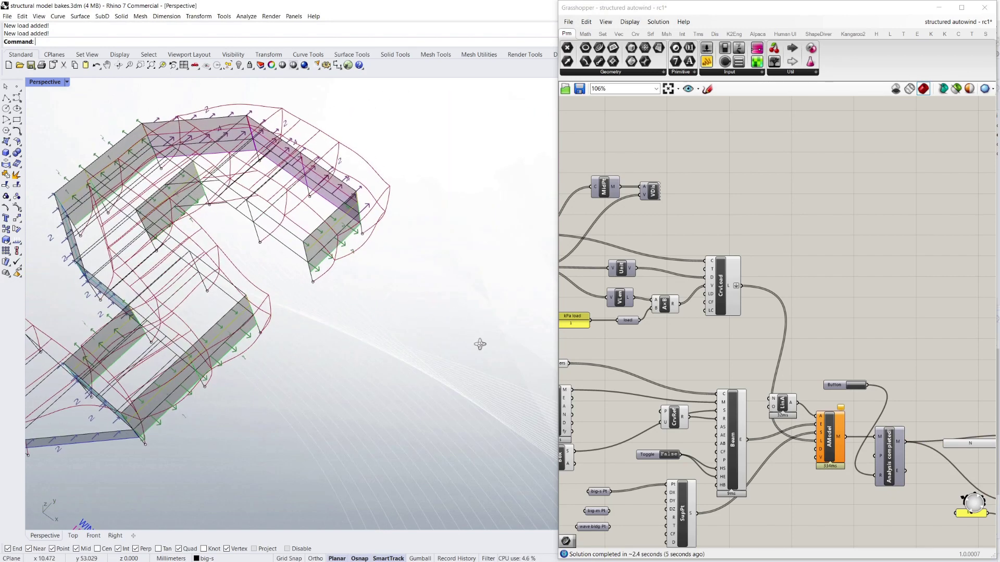
scroll(324, 311, down, 5)
right_drag(324, 311, 362, 371)
scroll(365, 312, down, 7)
scroll(319, 331, up, 9)
scroll(408, 385, up, 4)
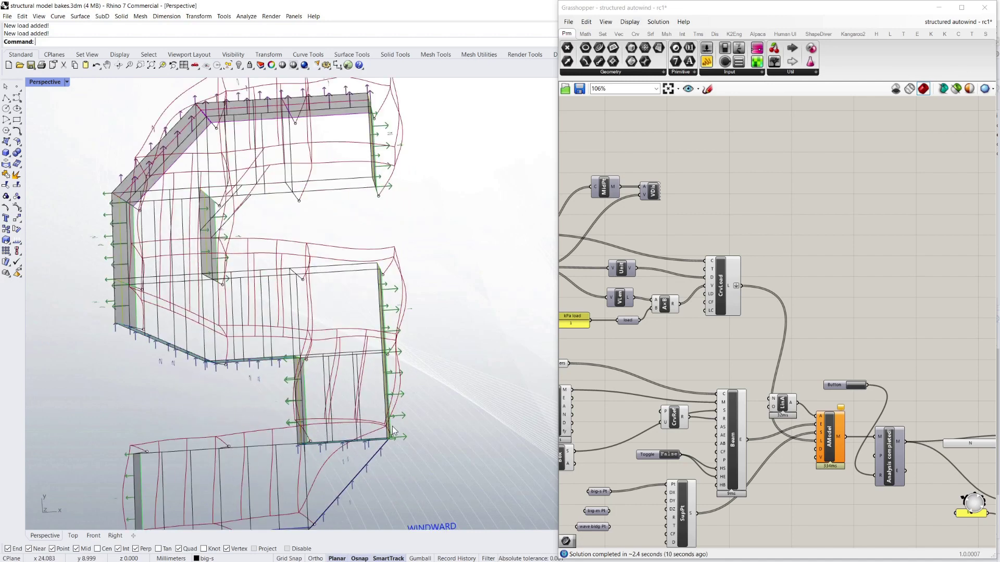
right_drag(386, 359, 405, 240)
scroll(417, 183, up, 2)
scroll(405, 241, up, 5)
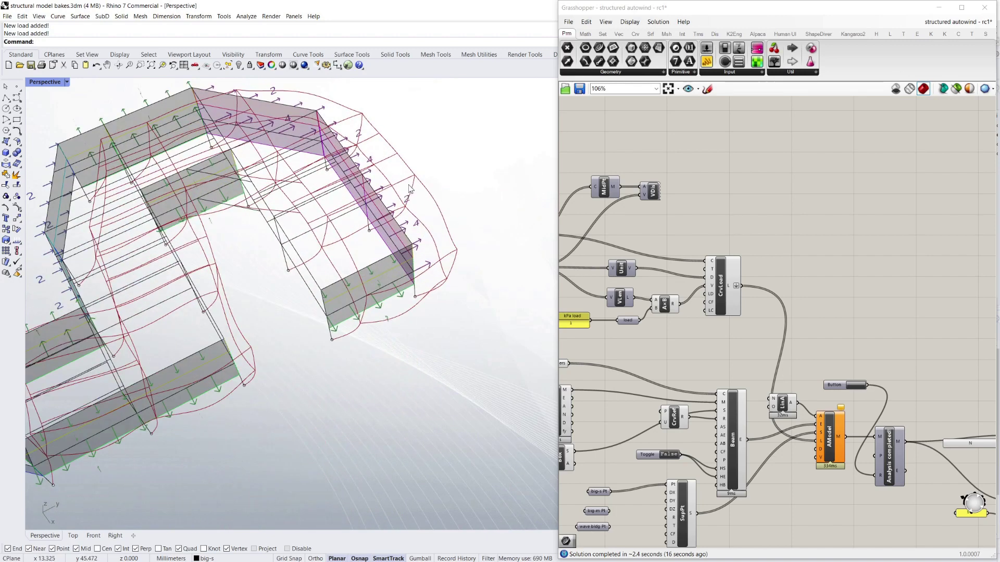
scroll(441, 245, down, 4)
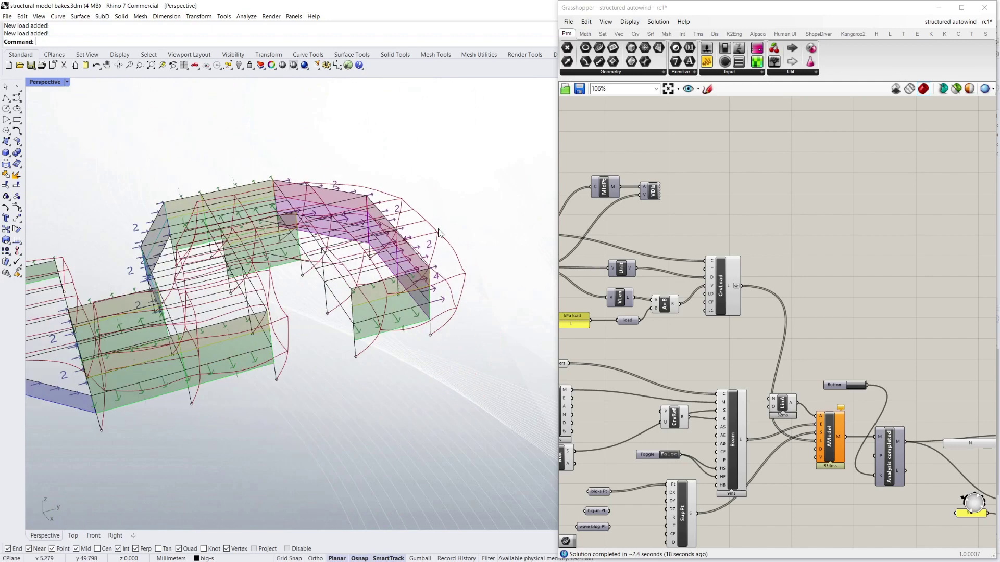
scroll(441, 243, up, 3)
scroll(376, 252, down, 5)
right_drag(337, 291, 300, 297)
scroll(421, 265, down, 5)
scroll(370, 312, up, 4)
scroll(366, 329, up, 5)
scroll(299, 258, down, 5)
scroll(306, 286, up, 5)
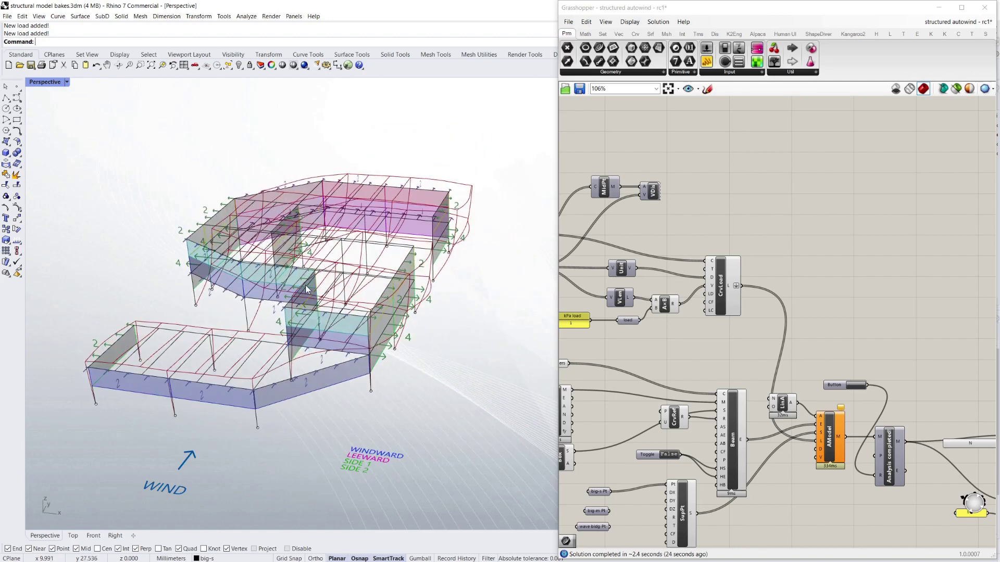
right_drag(352, 277, 305, 137)
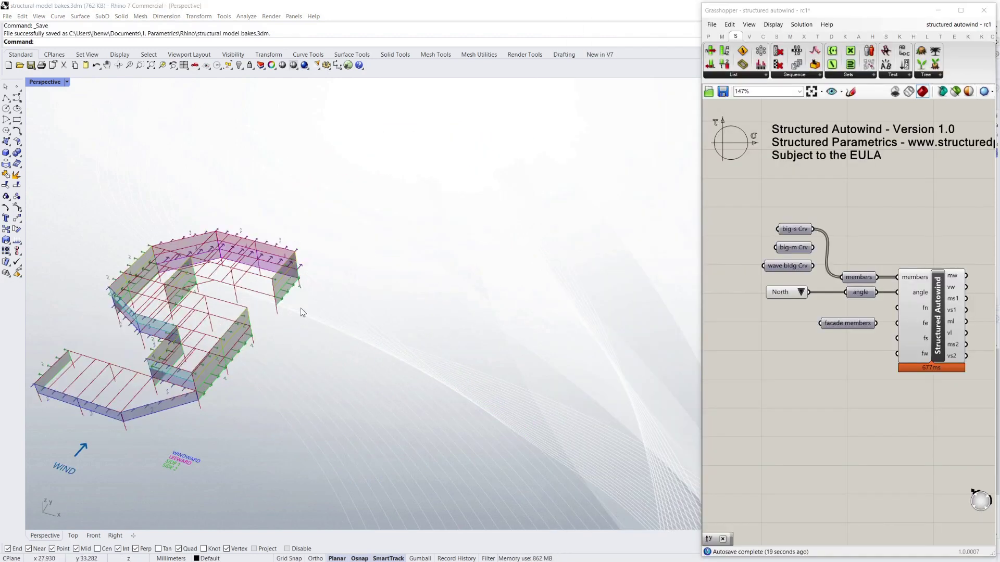
Replace the source of the members input with the big-m Crv geometry
click(833, 253)
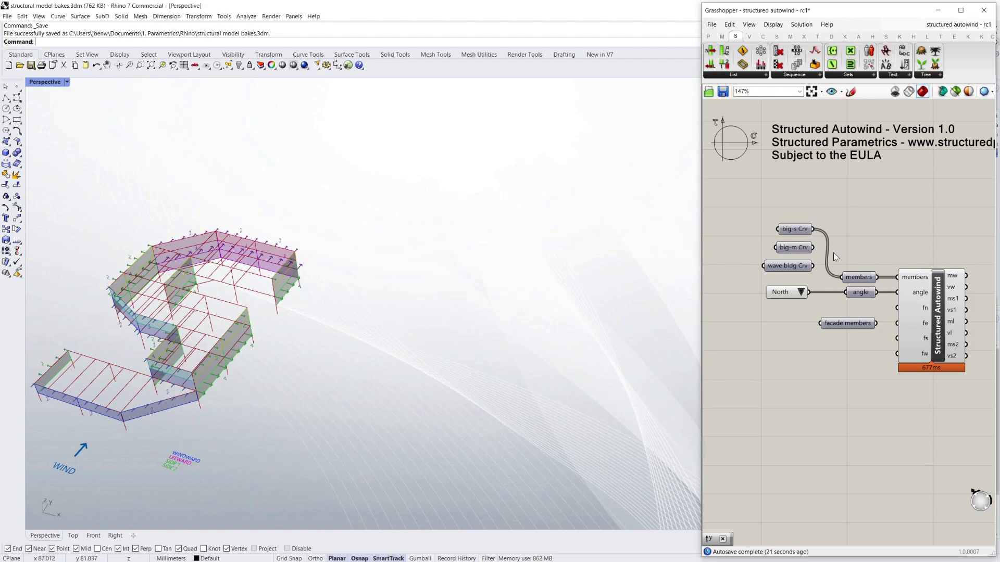
shift+drag(813, 248, 841, 279)
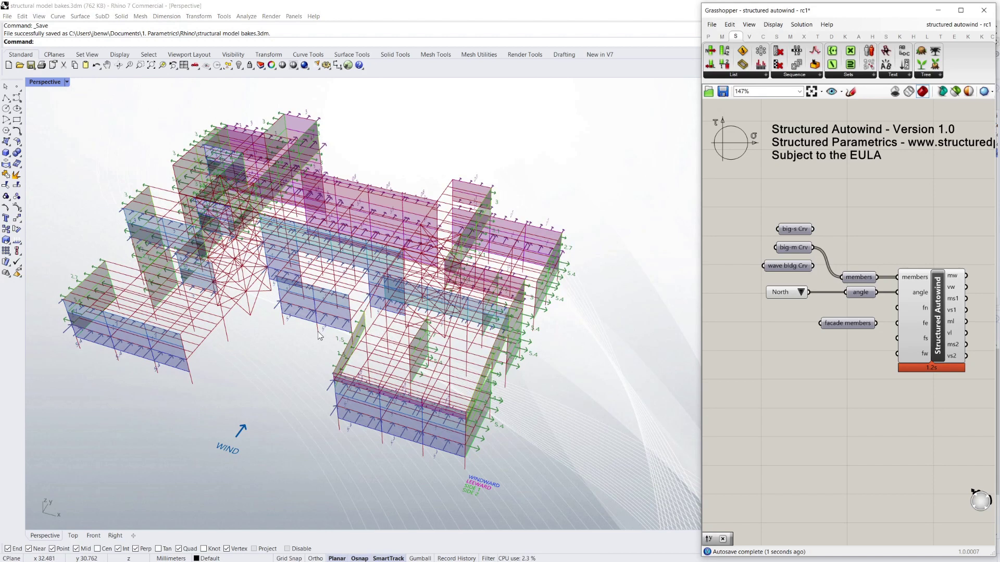
right_drag(556, 315, 549, 303)
Switch the wind direction through East, South and West, and return it to North
click(801, 292)
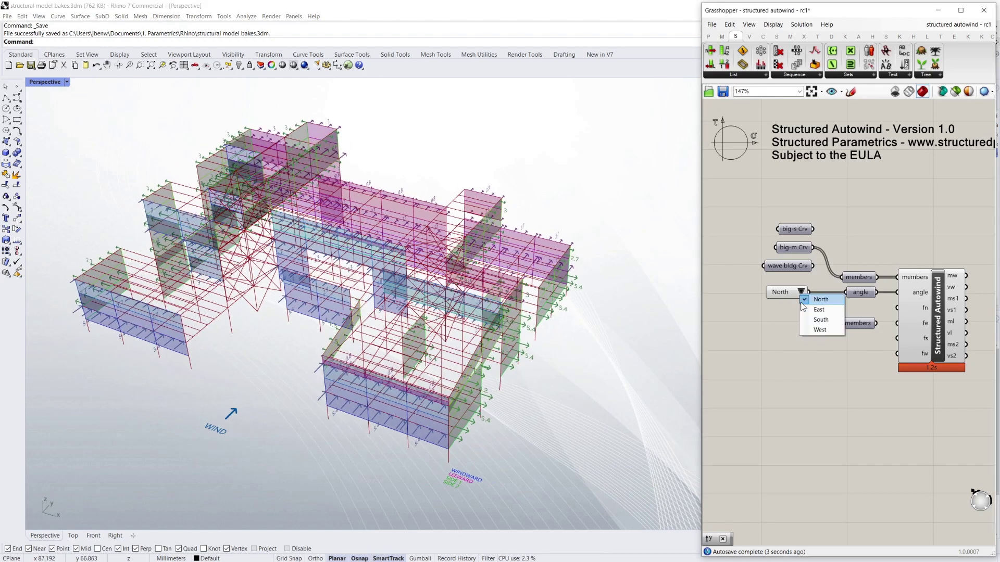
click(804, 308)
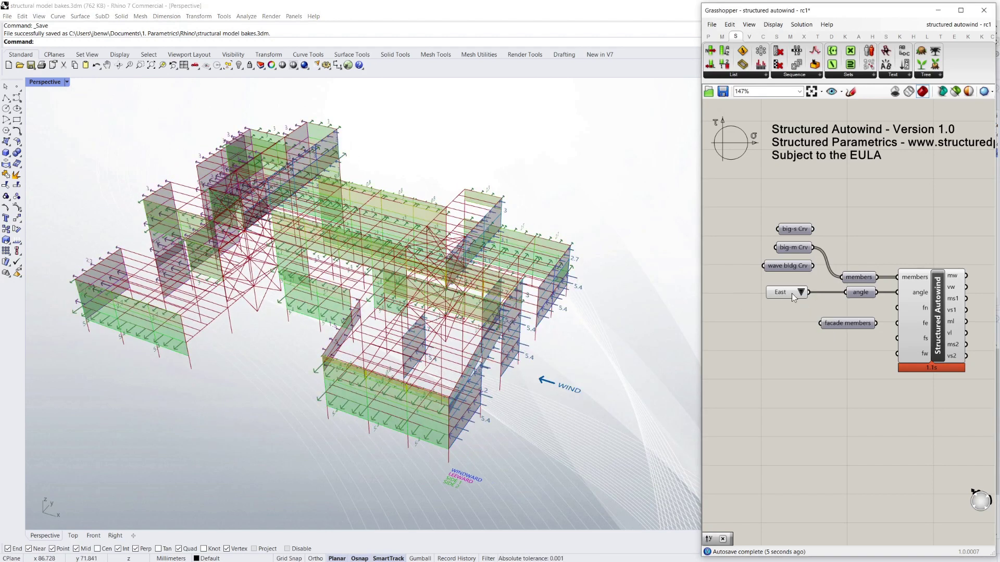
click(802, 292)
click(817, 319)
click(802, 292)
click(800, 303)
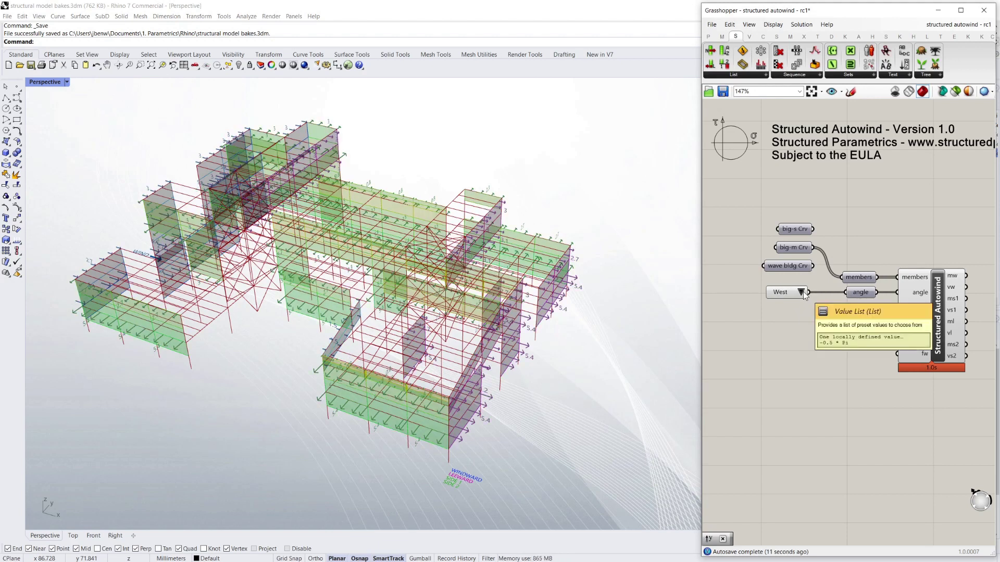
click(803, 292)
click(804, 297)
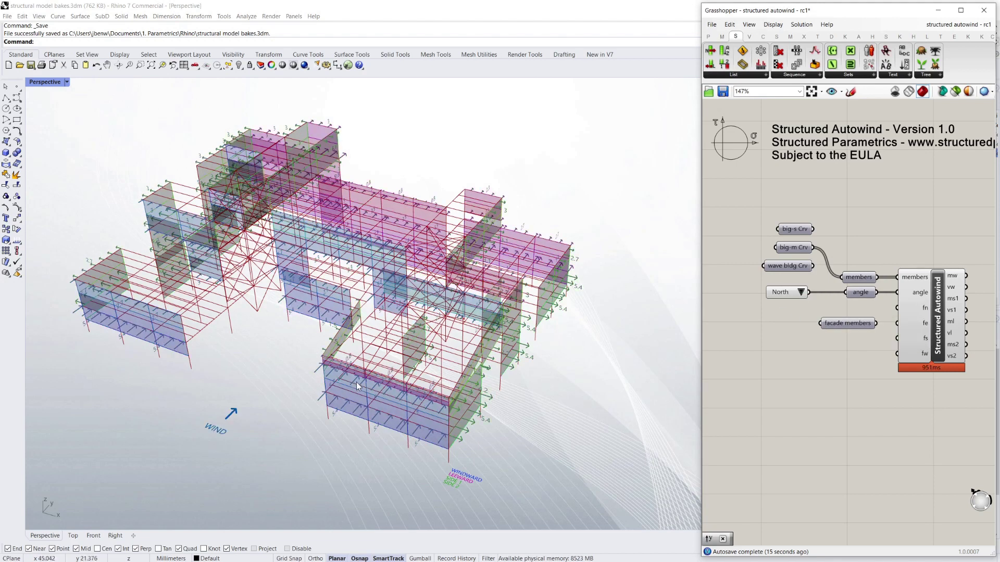
Examine the north-wind load areas and member load values on the big-m building, overall and up close at its wings
right_drag(490, 356, 295, 330)
scroll(263, 341, up, 2)
scroll(276, 340, down, 2)
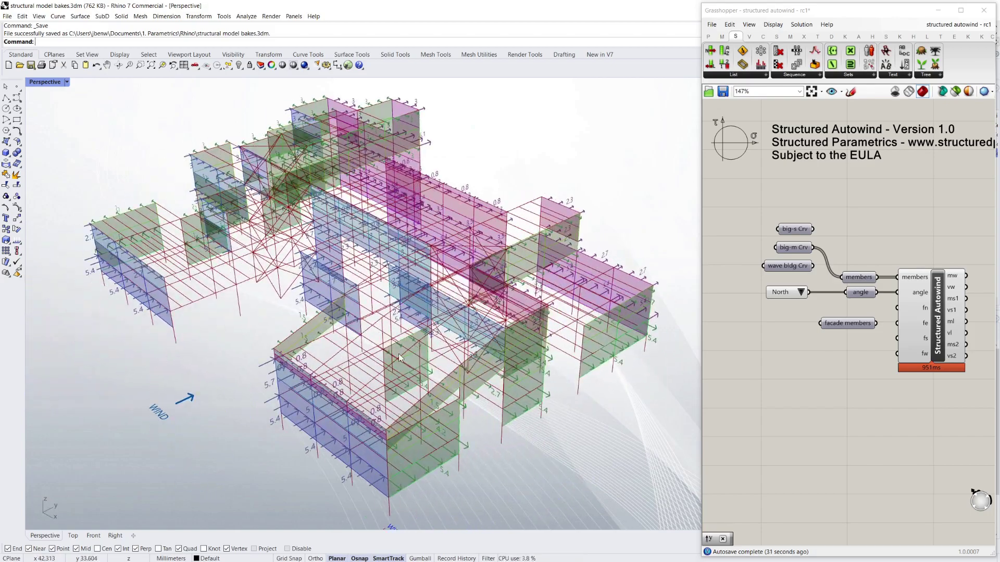
right_drag(399, 358, 219, 273)
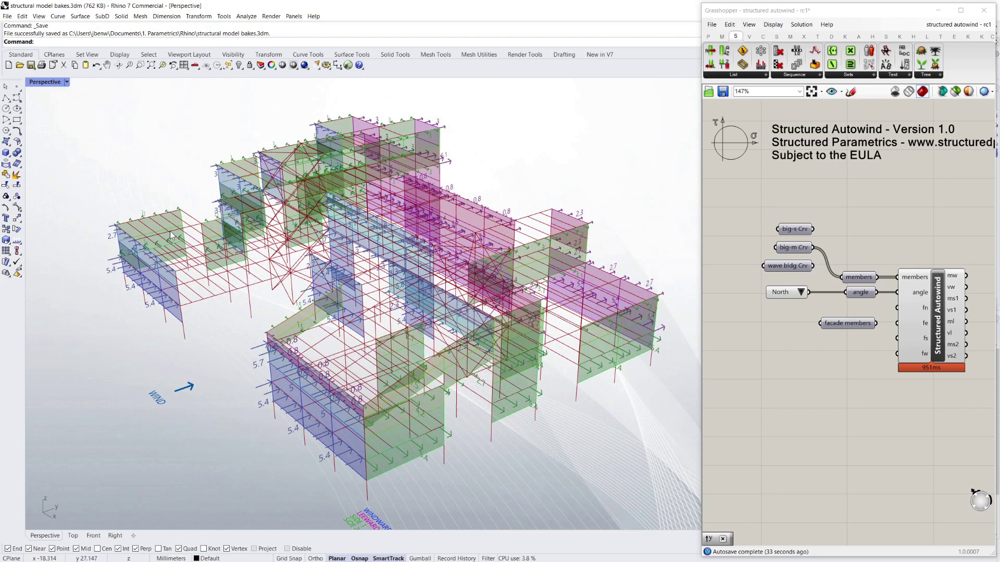
scroll(151, 250, up, 5)
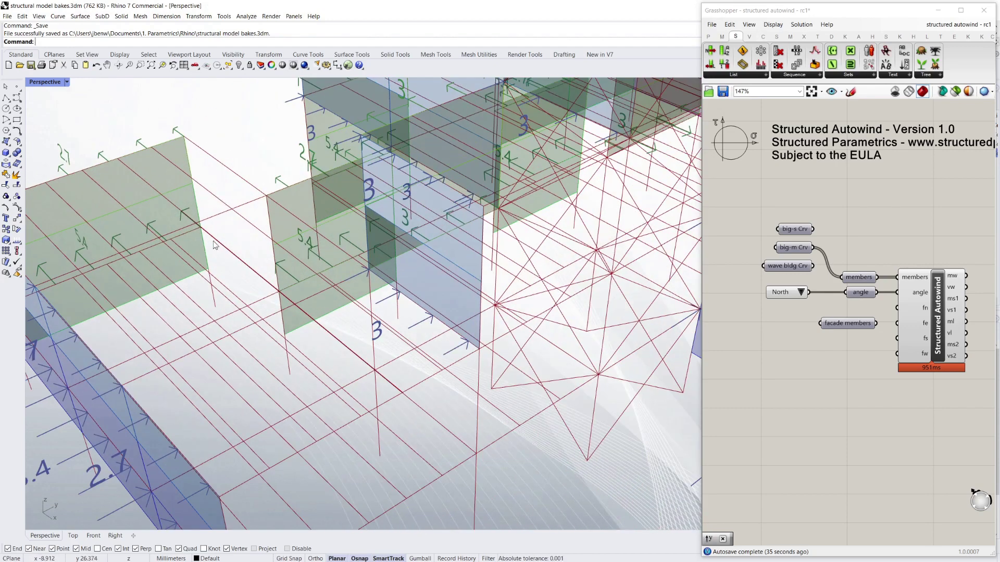
scroll(215, 245, down, 10)
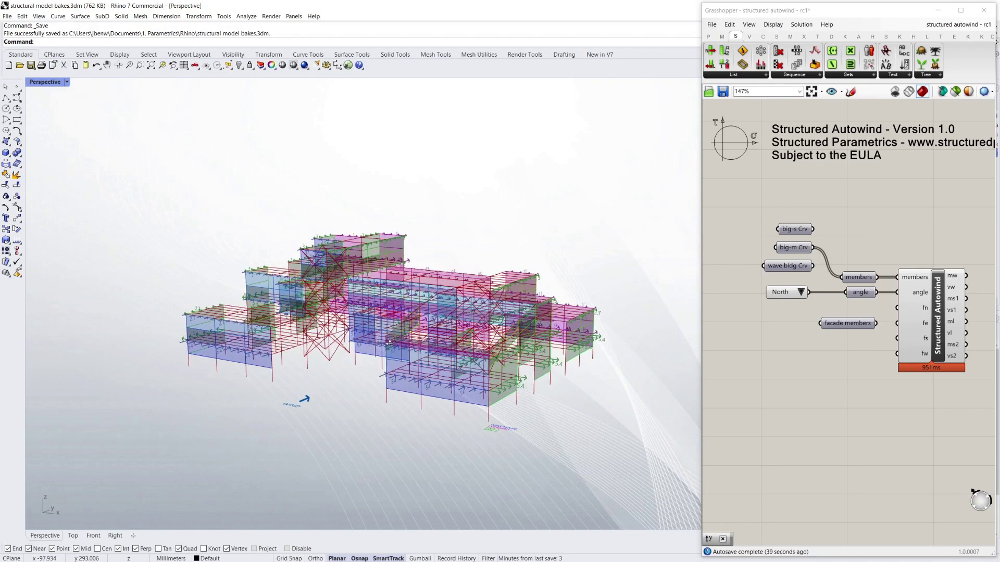
right_drag(389, 343, 362, 348)
right_drag(469, 318, 492, 333)
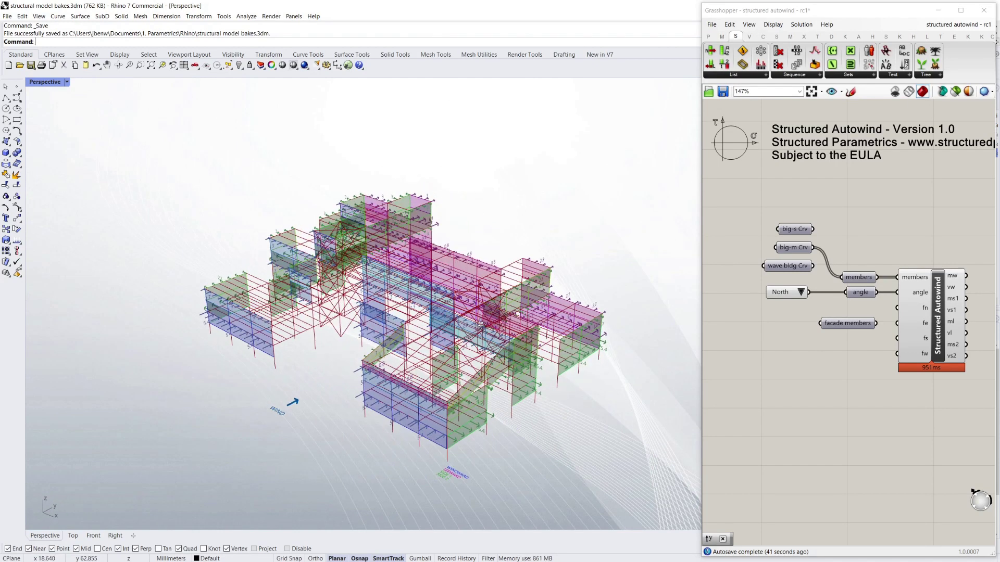
scroll(484, 330, up, 6)
scroll(397, 299, down, 5)
right_drag(397, 298, 333, 294)
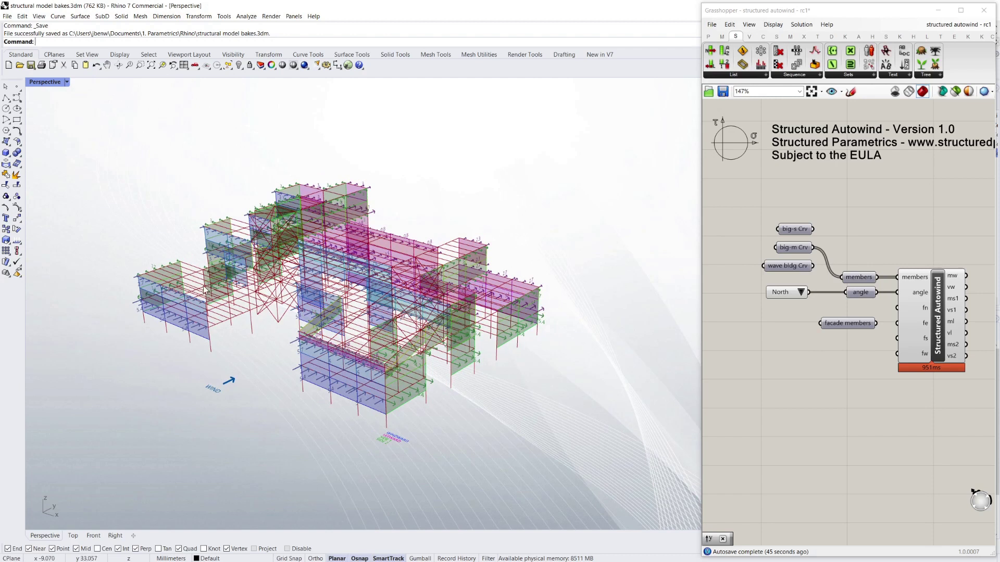
right_drag(197, 301, 216, 299)
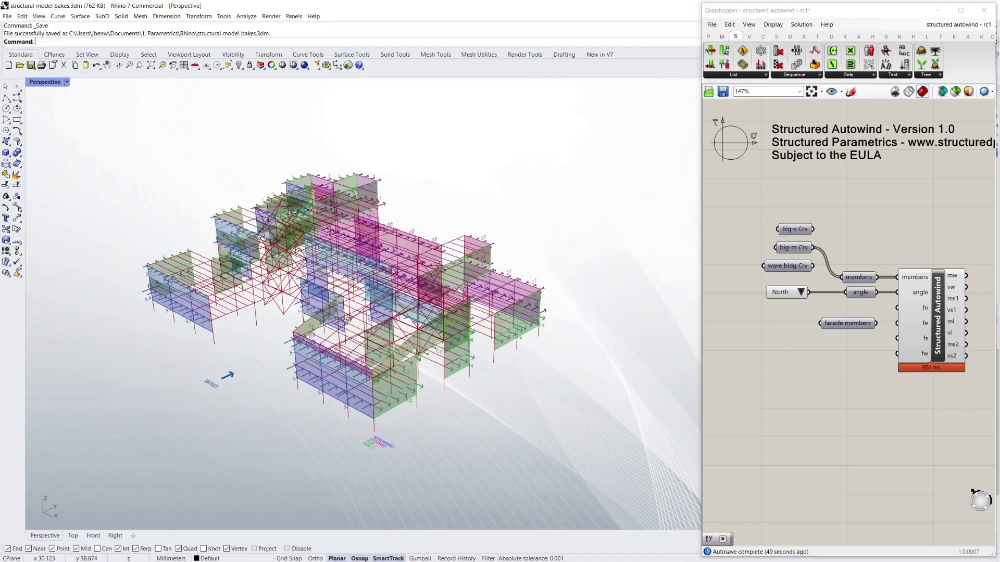
scroll(302, 329, up, 5)
scroll(300, 330, down, 8)
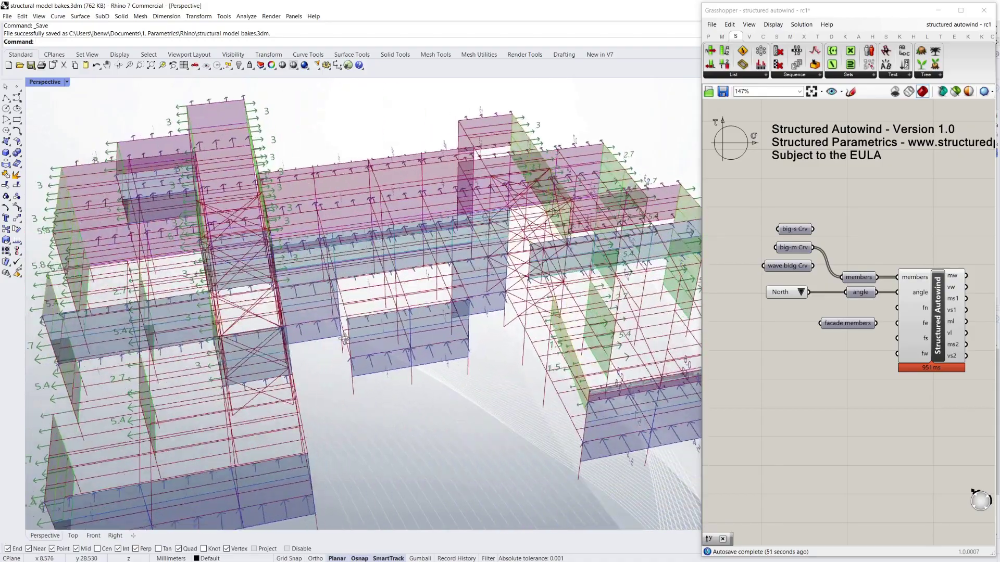
Examine how the loads follow the big-m building's stepped storeys and sloped roof in side elevation and perspective
right_drag(363, 333, 473, 284)
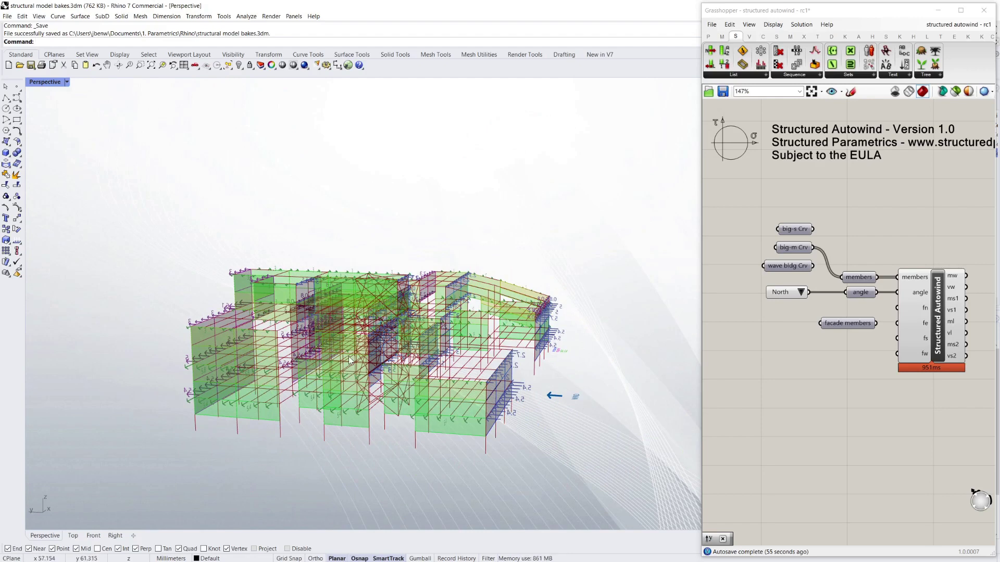
right_drag(471, 311, 417, 331)
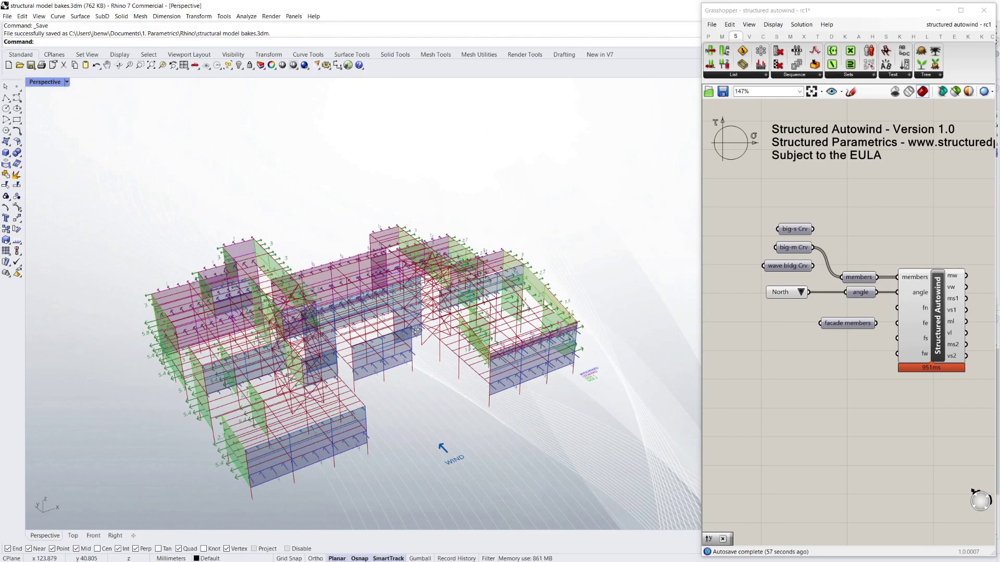
right_drag(186, 318, 332, 311)
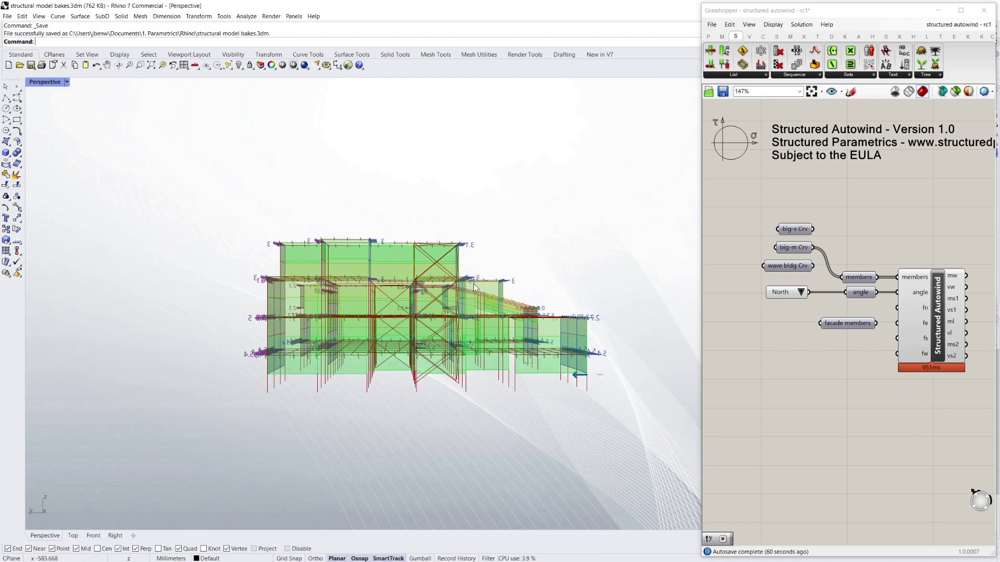
scroll(501, 298, up, 6)
scroll(501, 298, down, 3)
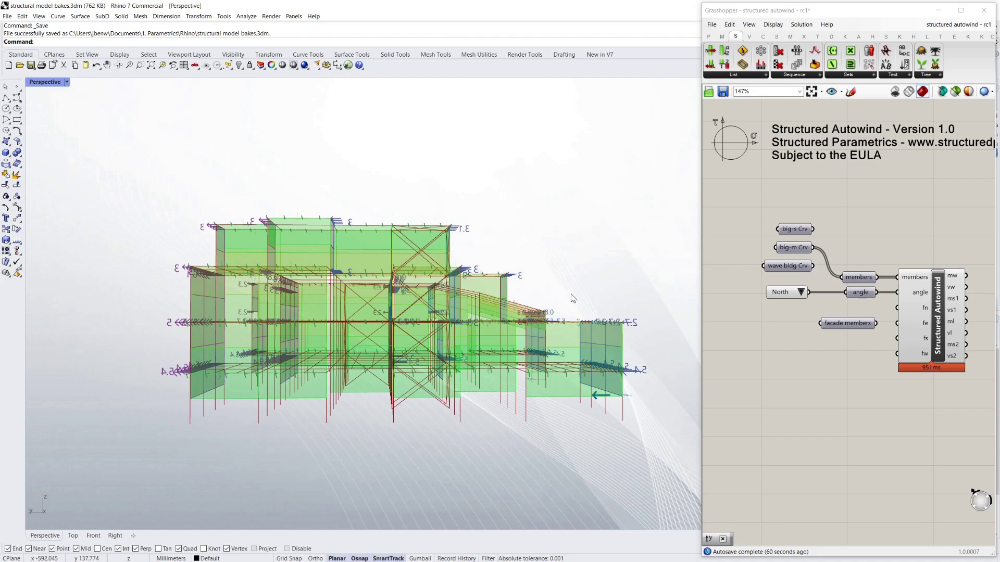
right_drag(573, 298, 499, 326)
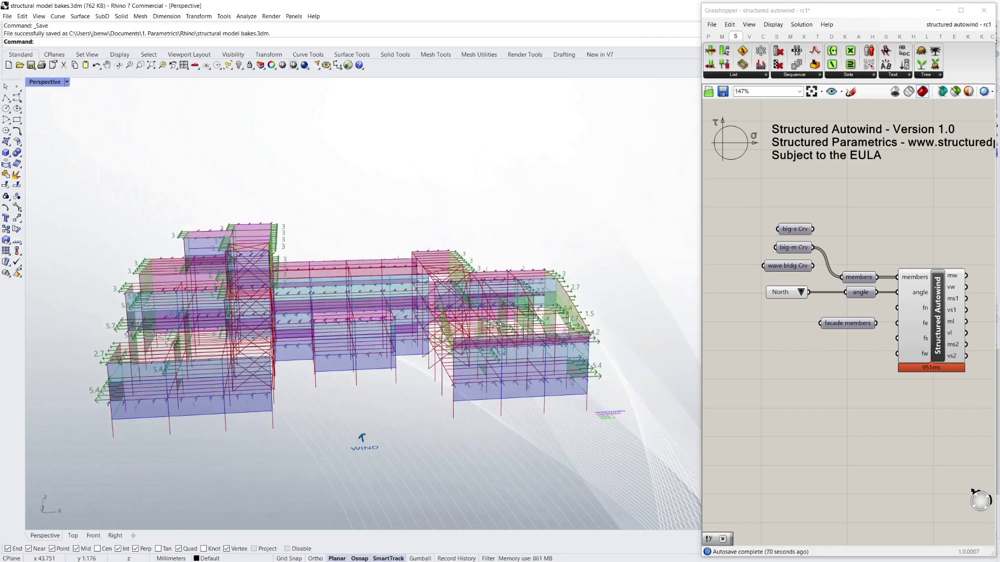
right_drag(524, 268, 379, 337)
right_drag(567, 298, 328, 365)
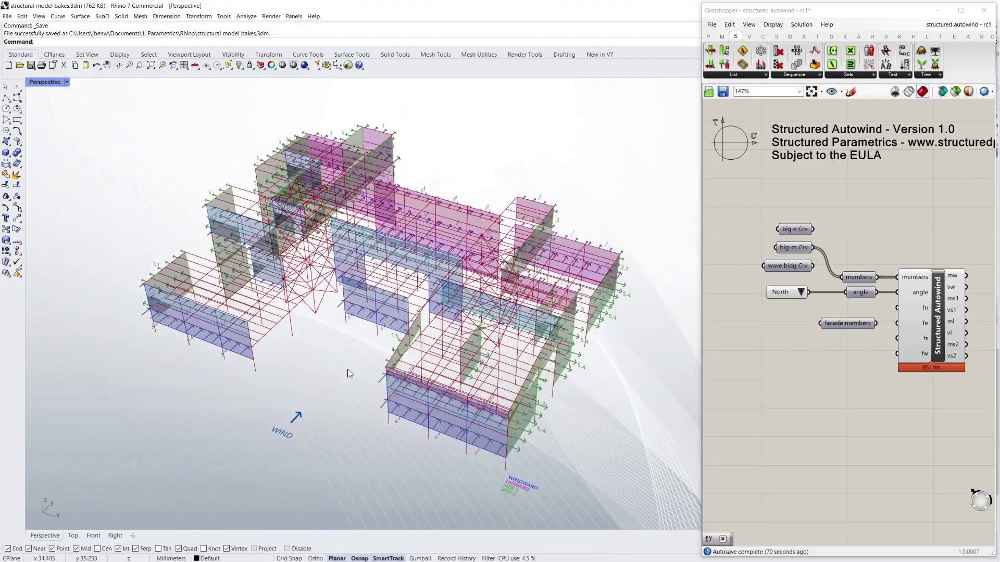
Inspect the windward, leeward and side load arrows around the big-m building's recesses and projecting wings from high and low viewpoints
scroll(298, 290, up, 5)
scroll(289, 363, down, 5)
right_drag(287, 362, 293, 309)
right_drag(256, 385, 291, 375)
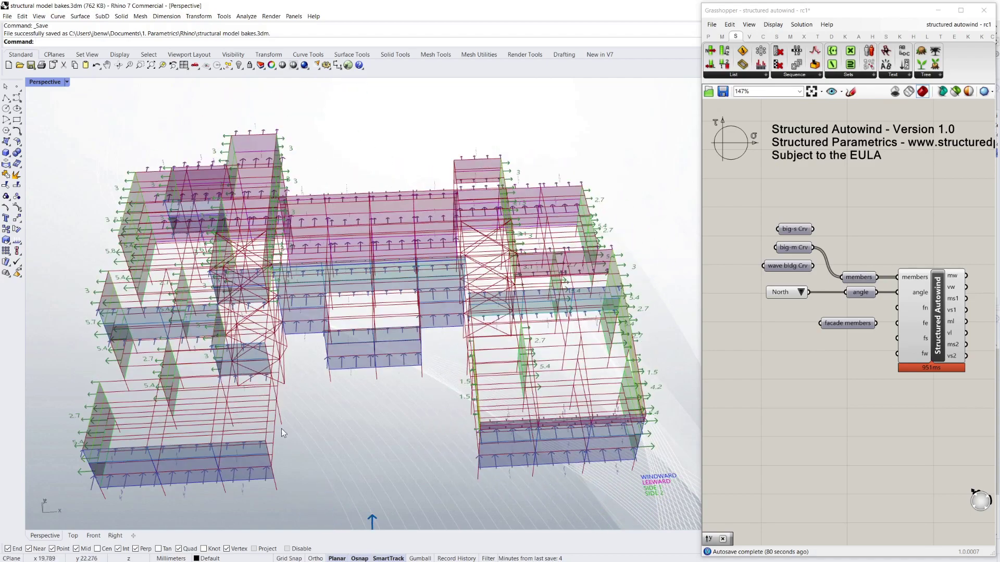
right_drag(281, 432, 489, 350)
scroll(531, 333, down, 3)
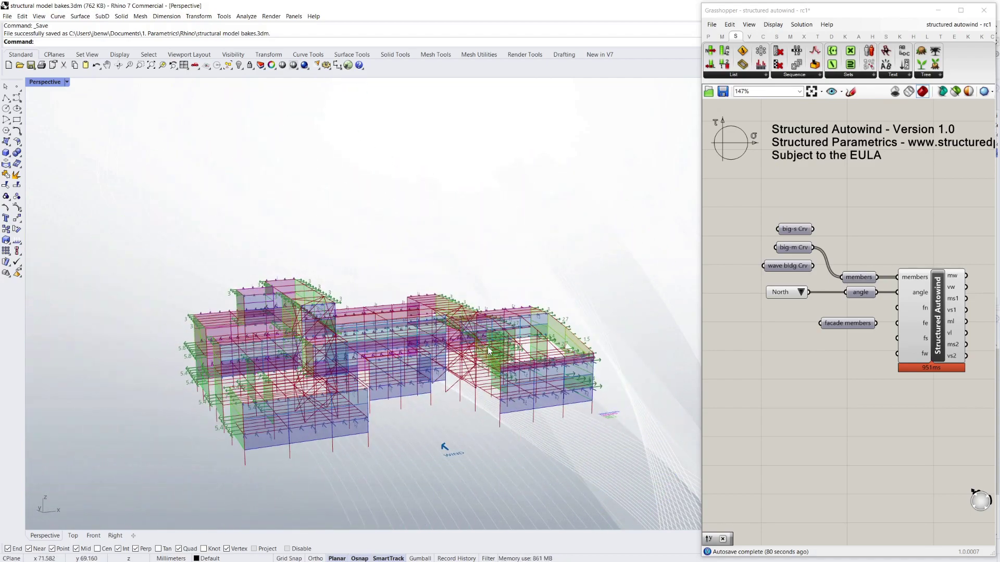
scroll(489, 349, up, 2)
scroll(271, 193, down, 5)
scroll(276, 204, up, 5)
right_drag(278, 206, 298, 273)
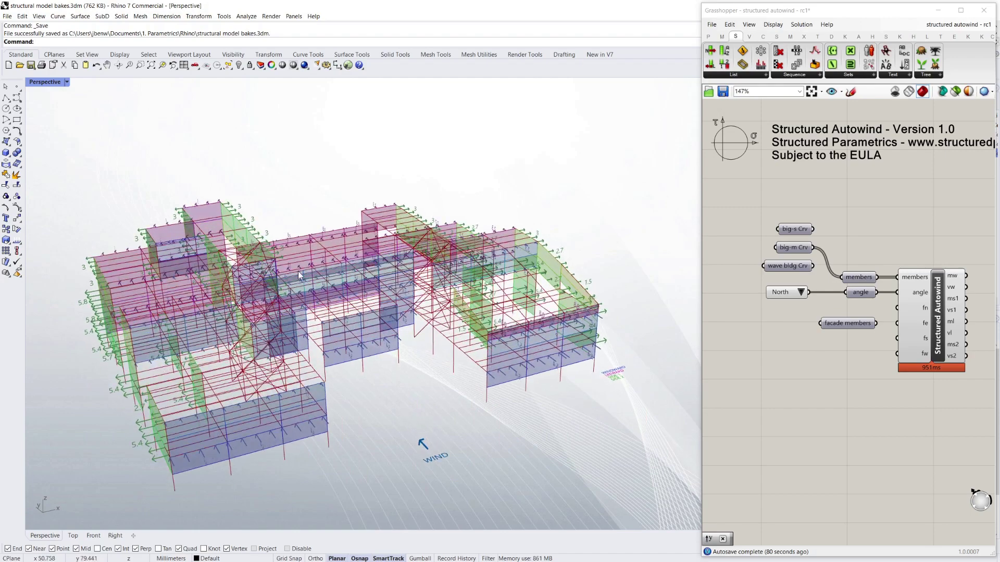
right_drag(417, 318, 441, 318)
right_drag(91, 369, 247, 372)
scroll(319, 315, up, 5)
right_drag(256, 328, 270, 311)
scroll(271, 310, down, 4)
scroll(270, 310, up, 5)
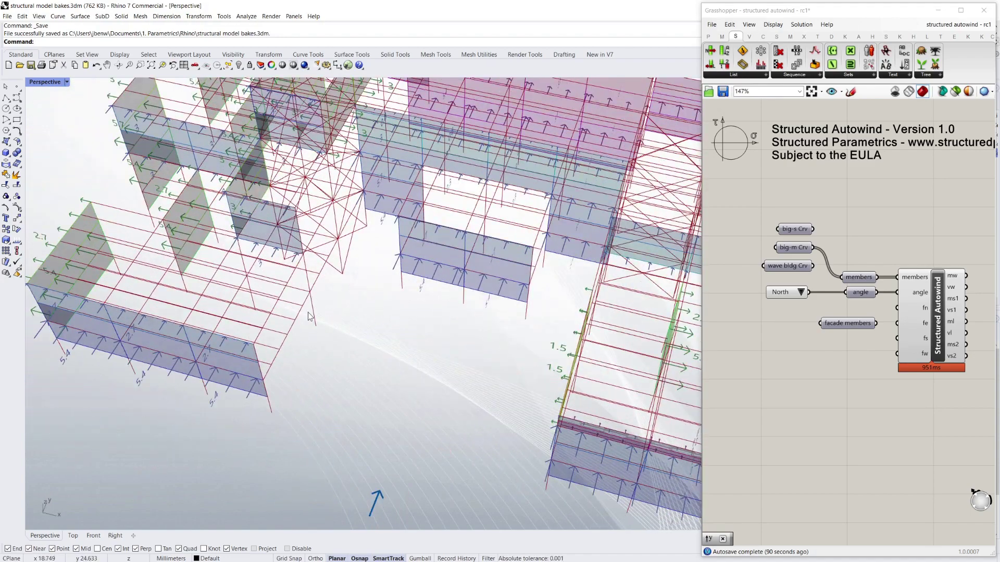
right_drag(292, 317, 313, 322)
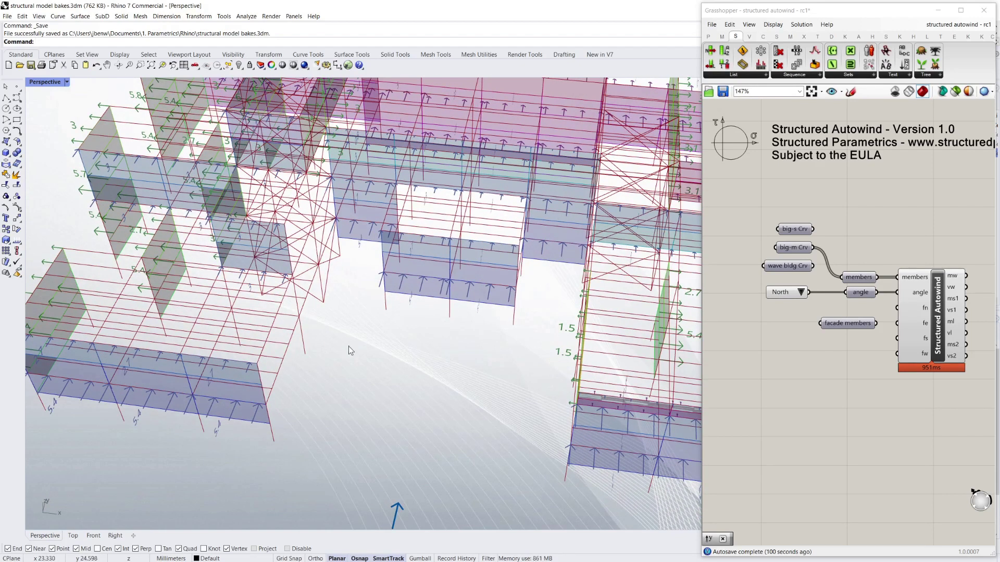
Inspect the north-wind member loads around the big-m building's recess and projecting wings, up close and overall
mouse_move(348, 347)
right_down()
mouse_move(469, 278)
mouse_move(389, 341)
mouse_move(350, 350)
right_up()
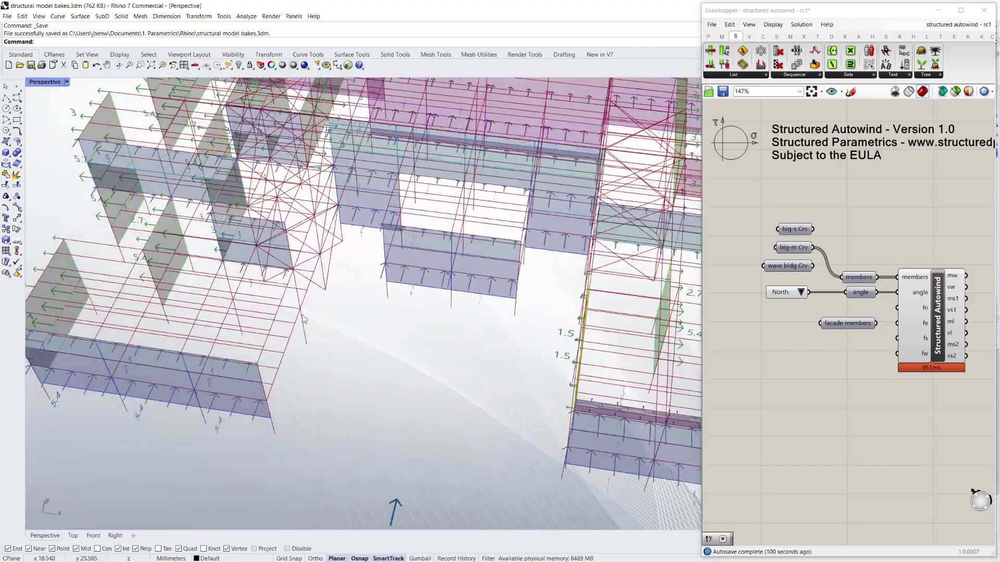
right_drag(282, 349, 469, 325)
scroll(358, 330, down, 6)
scroll(469, 325, down, 3)
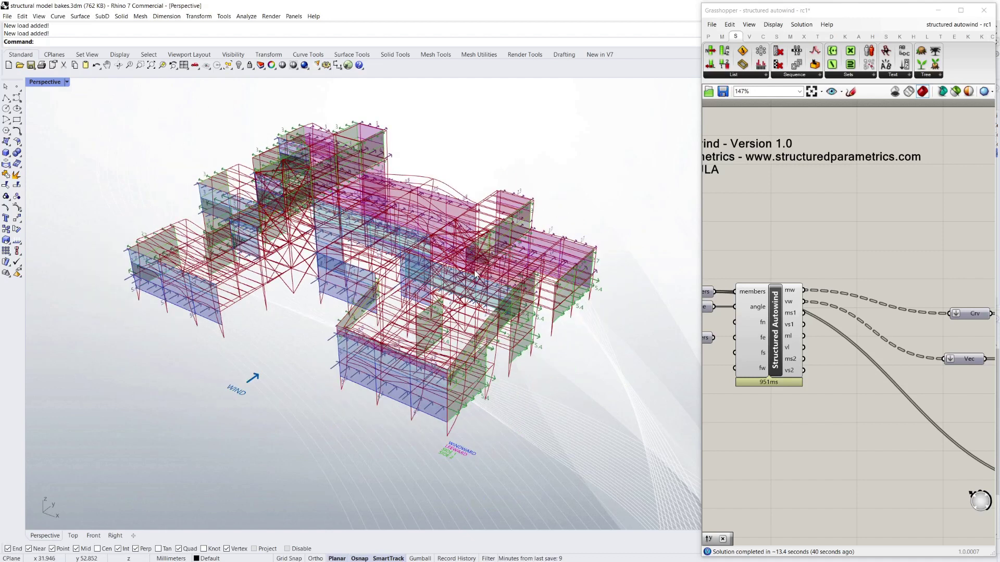
Examine how the Structured Autowind component's member and vector outputs connect to the downstream load and analysis components
scroll(465, 260, up, 1)
scroll(799, 275, down, 5)
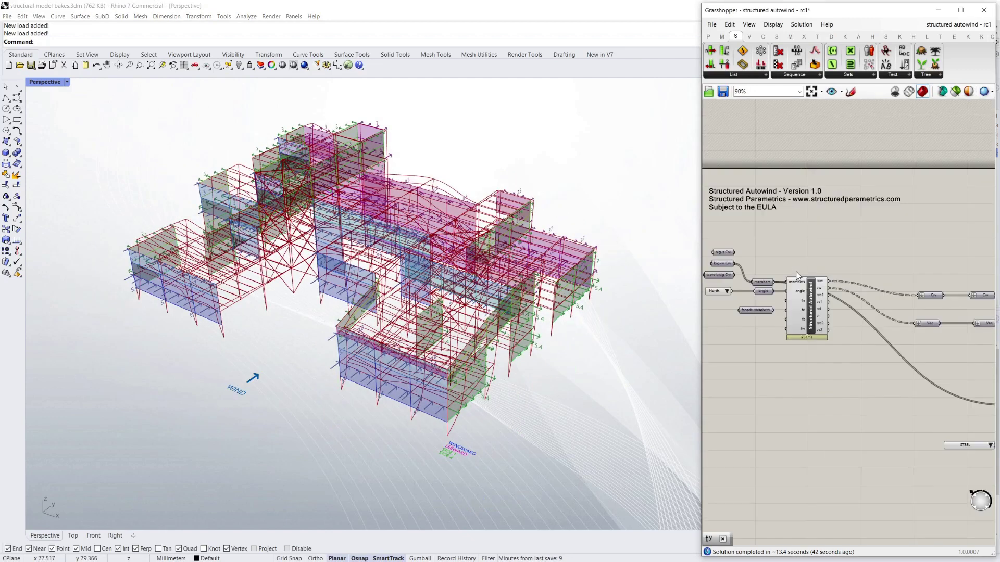
scroll(777, 274, up, 5)
click(784, 297)
click(813, 245)
scroll(762, 292, down, 9)
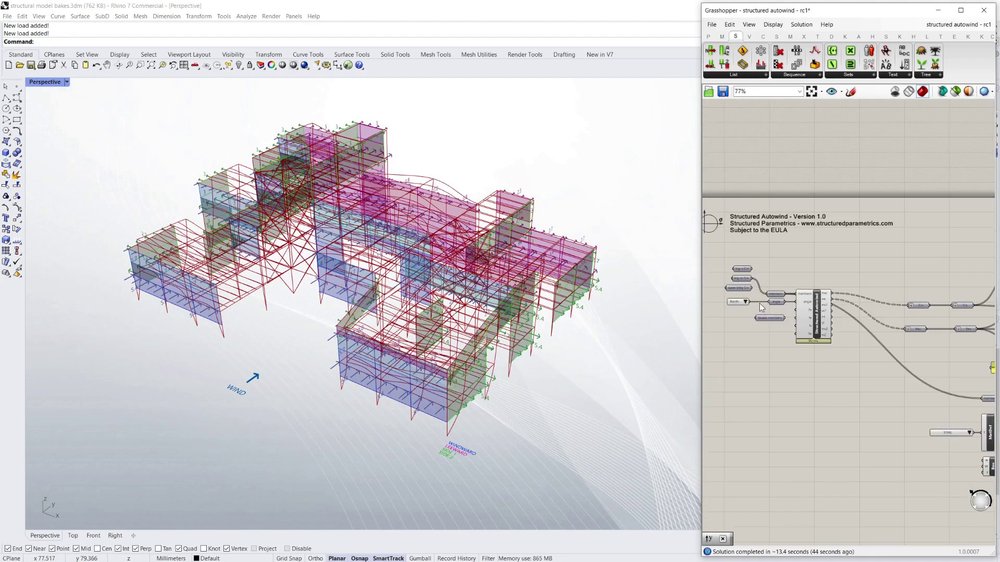
scroll(846, 328, up, 5)
right_drag(846, 328, 820, 276)
scroll(820, 276, down, 5)
scroll(770, 230, up, 2)
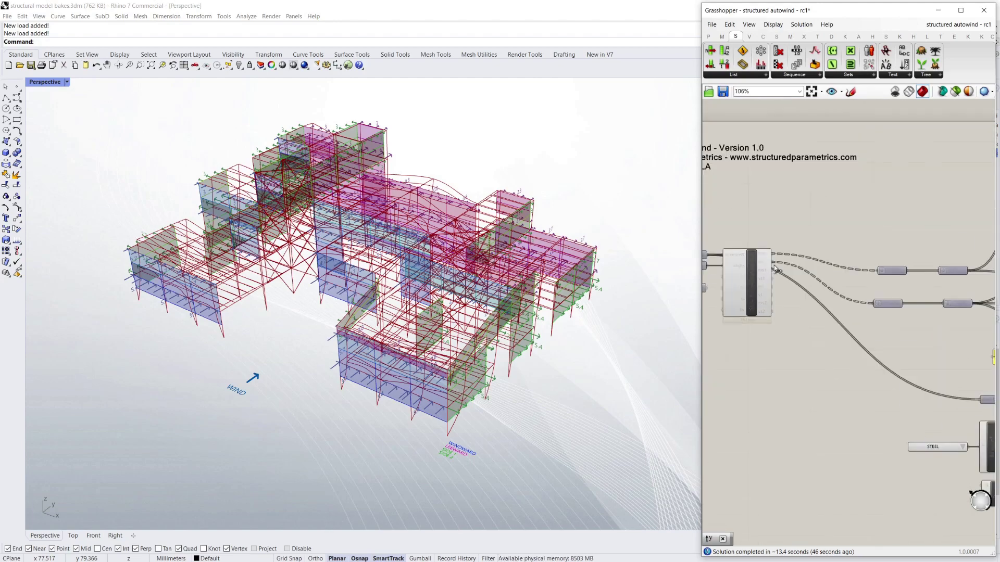
scroll(813, 311, up, 1)
Inspect the big-m building's deflected shape under the north wind, overall and up close at its curved link and wings
right_drag(432, 234, 484, 230)
scroll(495, 318, down, 6)
scroll(495, 307, up, 4)
scroll(422, 211, up, 6)
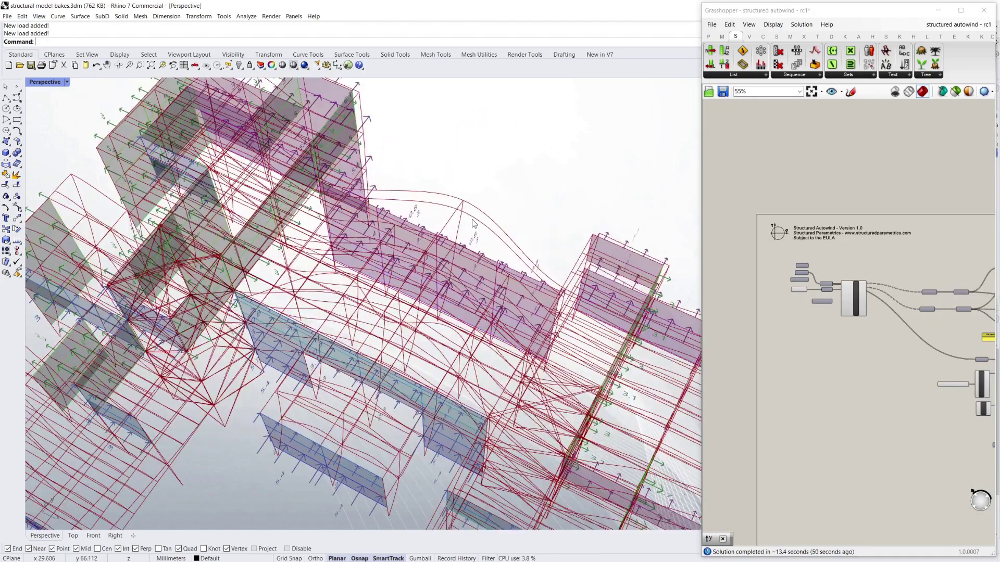
scroll(415, 211, down, 6)
right_drag(508, 337, 506, 315)
scroll(506, 315, up, 3)
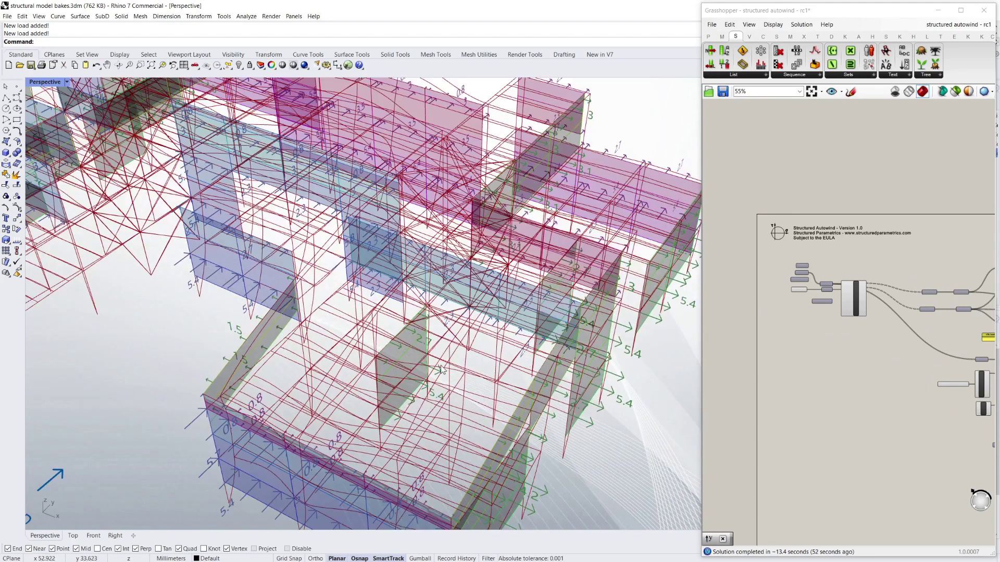
Switch the wind direction to East and rerun the structural analysis of the big-m building
scroll(506, 315, down, 4)
scroll(805, 292, up, 3)
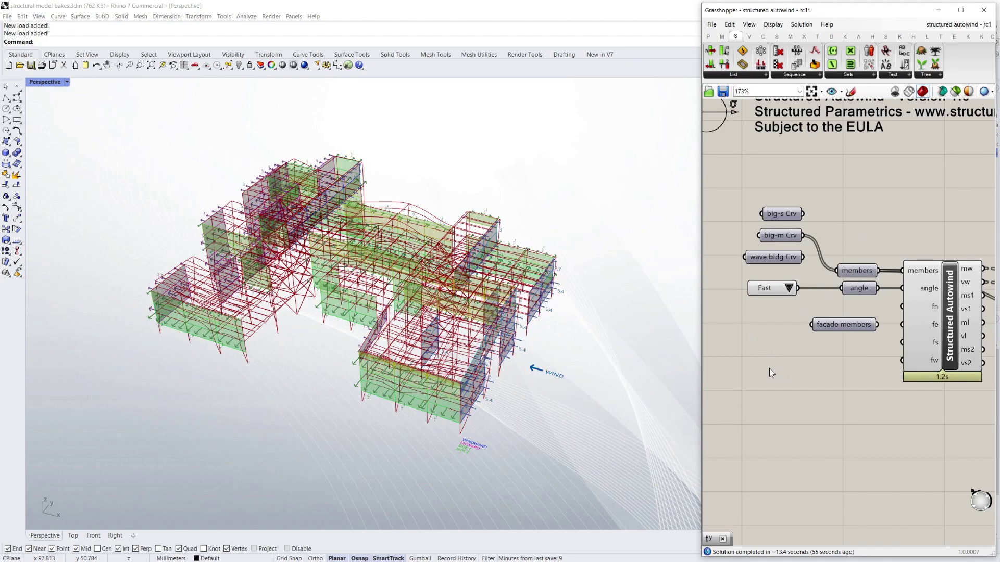
scroll(768, 363, down, 10)
scroll(921, 422, up, 5)
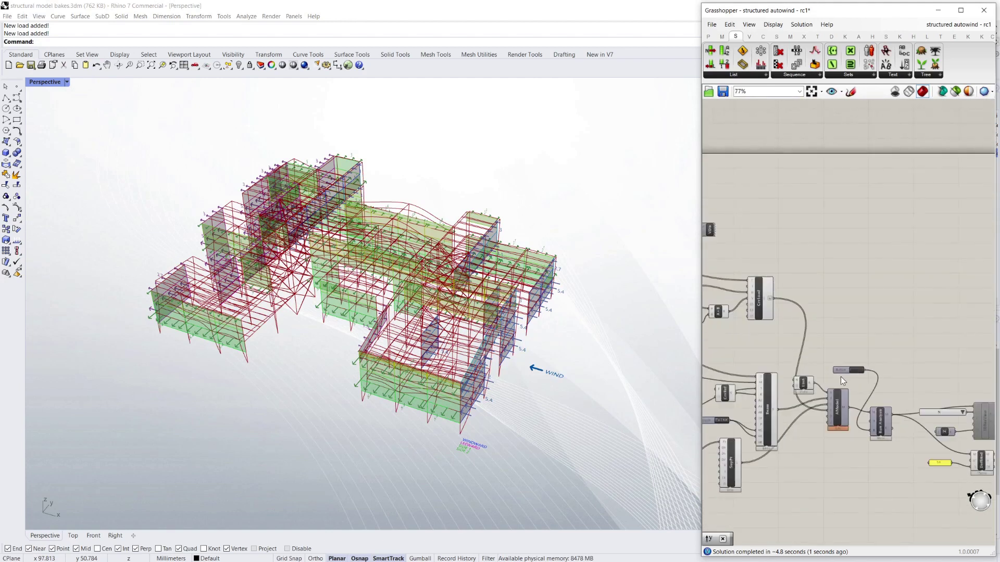
click(856, 371)
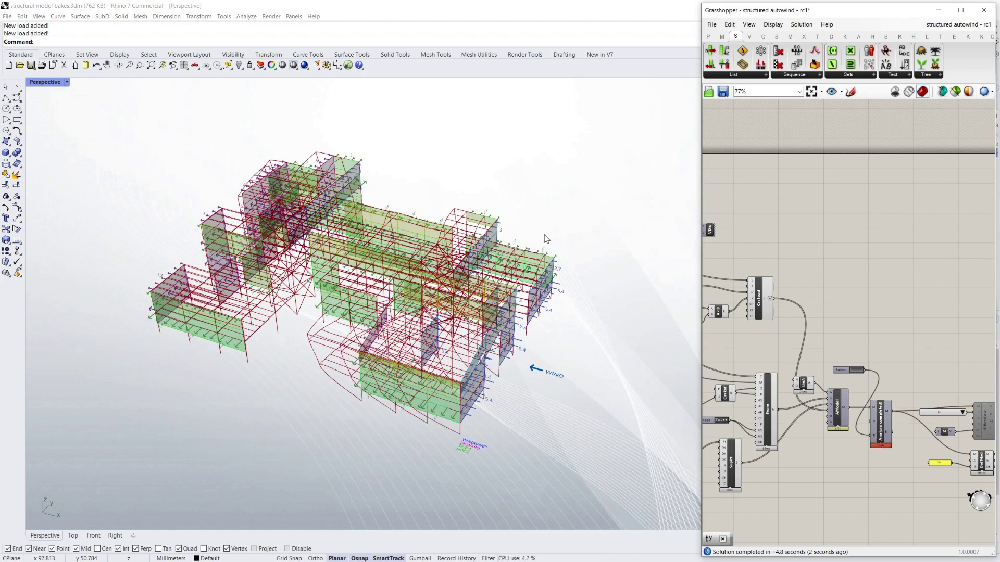
Examine the big-m building's deflected shape under the east wind from several sides, along with the Autowind outputs driving it
right_drag(589, 231, 523, 270)
scroll(458, 327, up, 6)
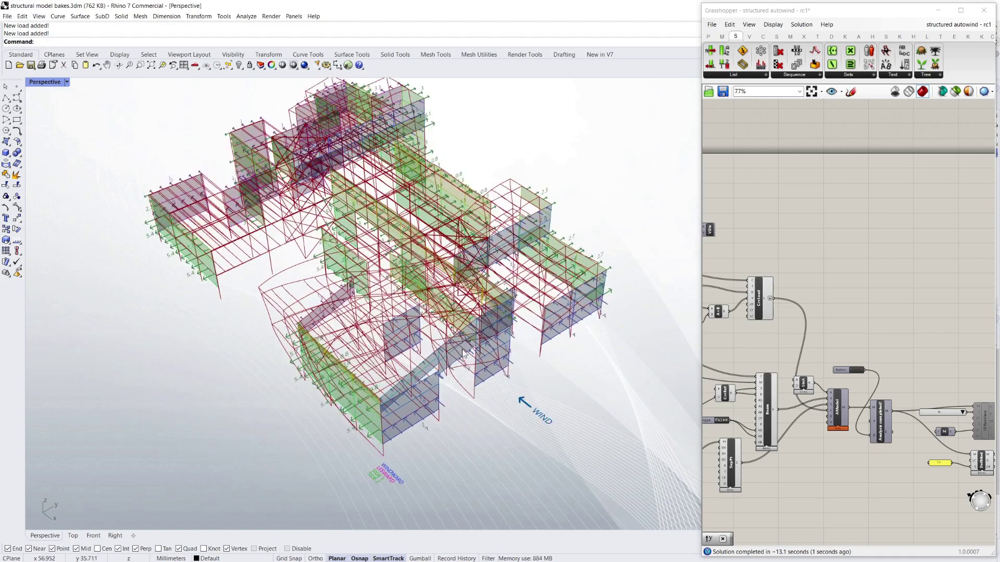
scroll(458, 327, down, 4)
scroll(906, 373, down, 5)
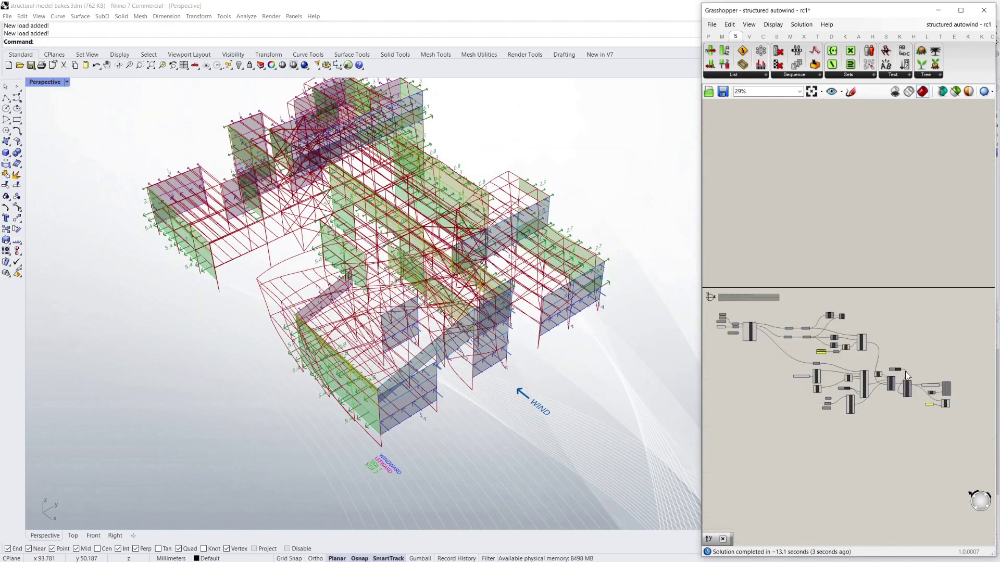
scroll(807, 345, up, 5)
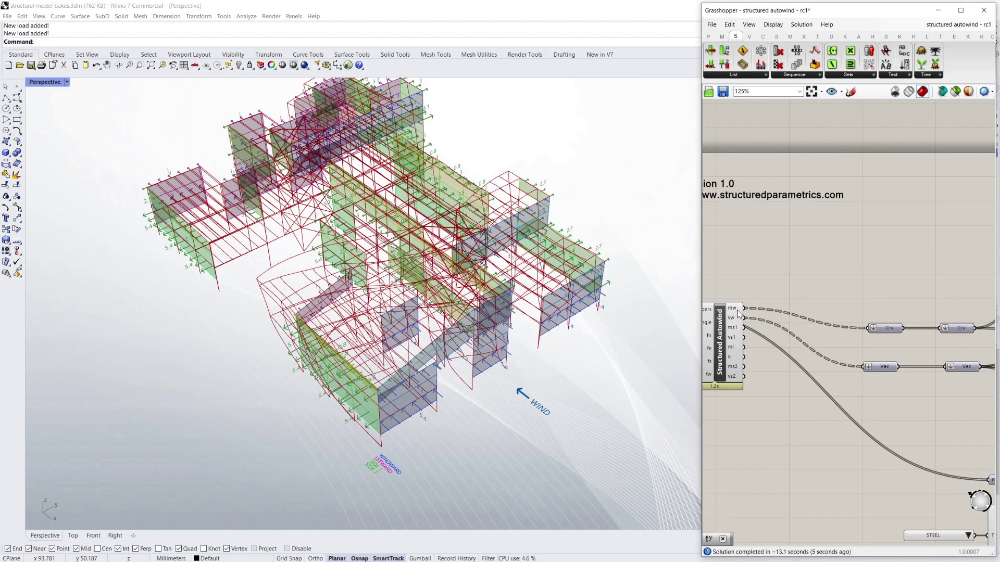
right_drag(487, 336, 620, 300)
scroll(552, 333, up, 8)
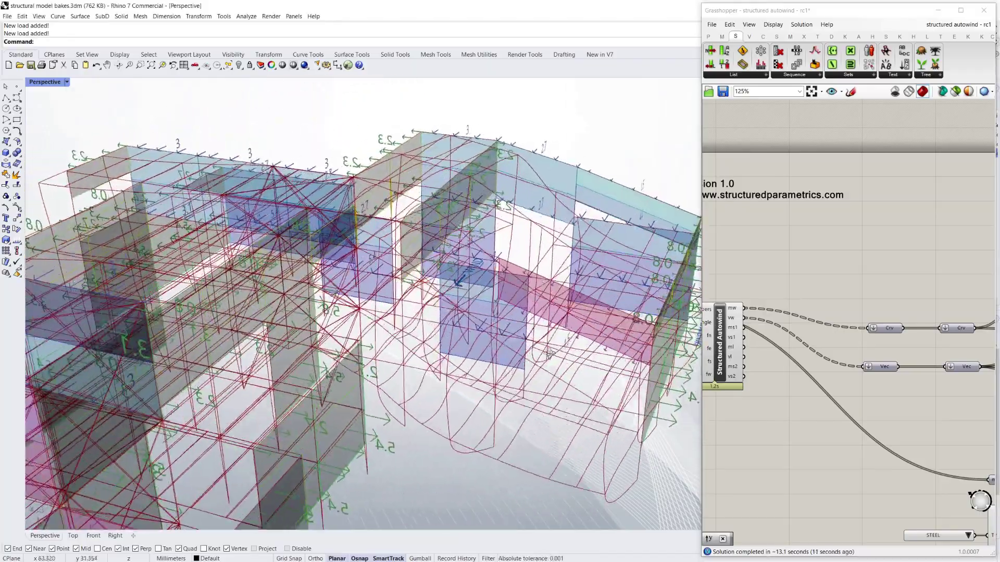
right_drag(550, 355, 498, 430)
right_drag(518, 366, 483, 441)
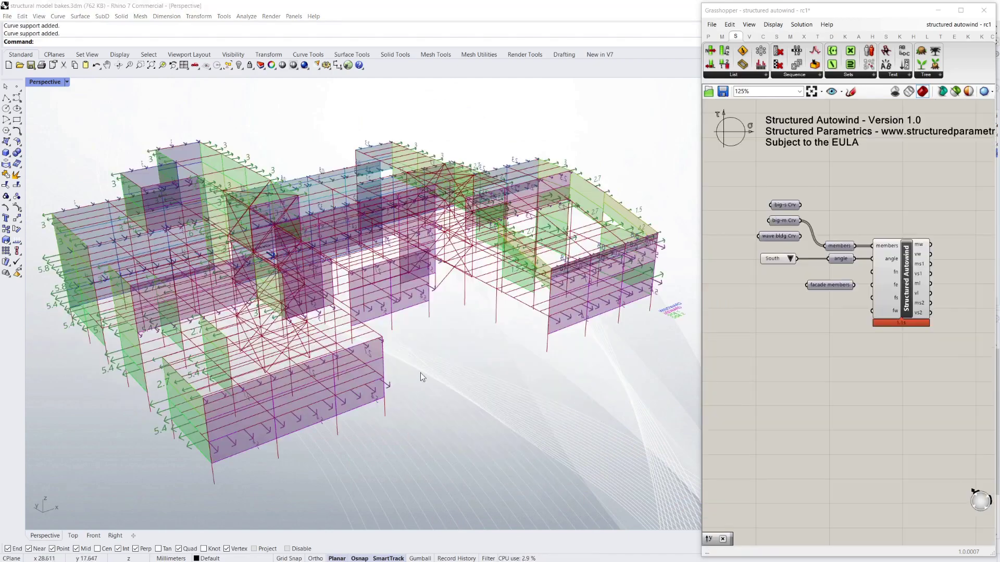
Examine the south-wind load areas on the big-m building from raised and low viewpoints around its facades
right_drag(420, 373, 451, 296)
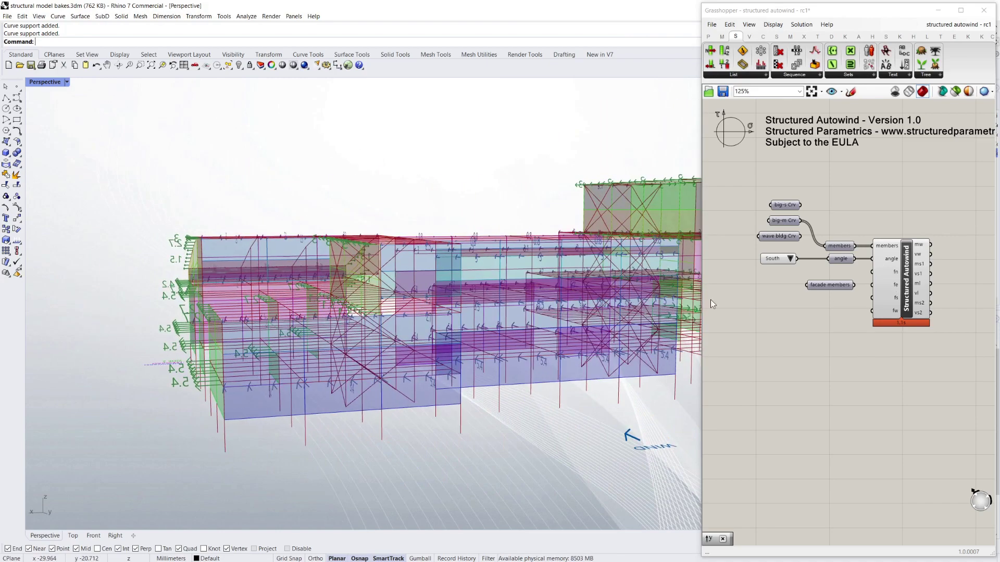
right_drag(359, 323, 360, 338)
scroll(359, 325, down, 6)
scroll(359, 326, up, 4)
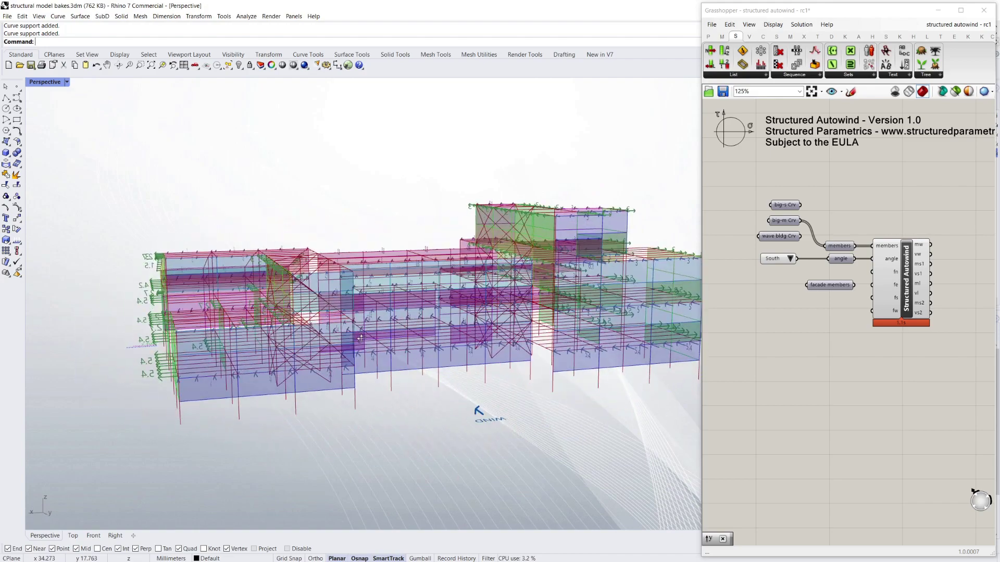
scroll(360, 338, up, 5)
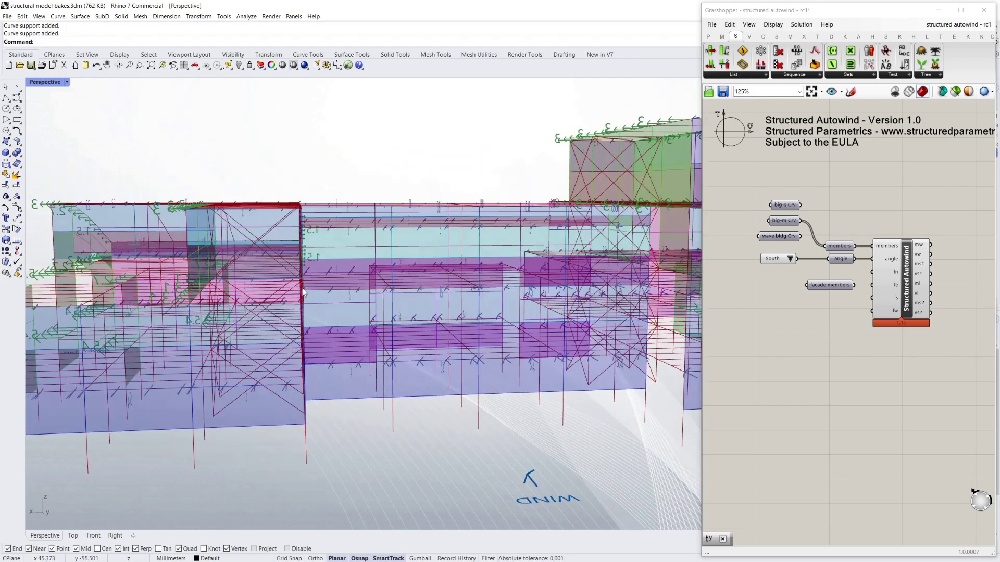
right_drag(397, 299, 286, 308)
scroll(271, 304, down, 6)
scroll(270, 304, up, 4)
scroll(285, 308, down, 6)
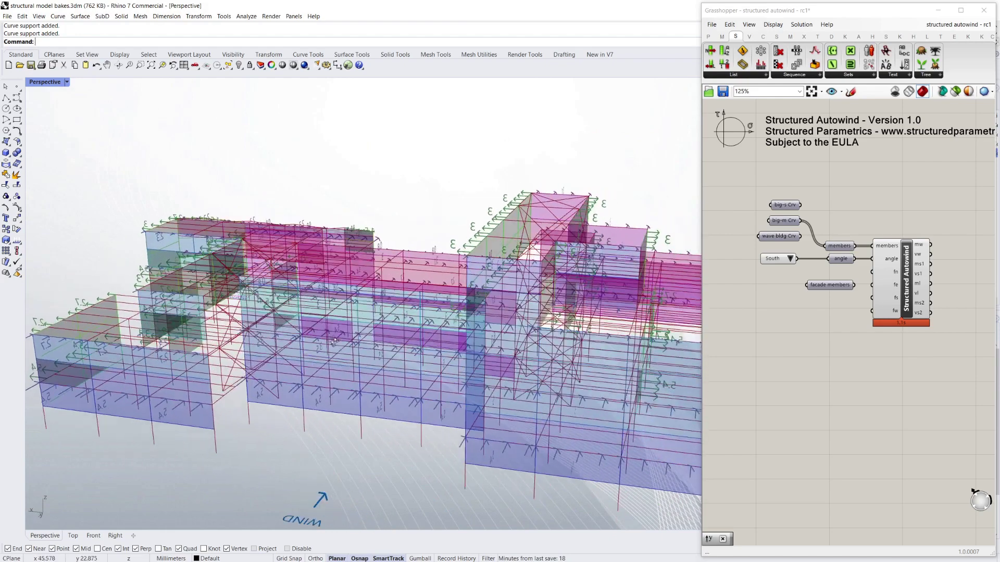
right_drag(323, 313, 397, 287)
scroll(374, 319, up, 2)
scroll(373, 319, down, 3)
scroll(396, 287, up, 2)
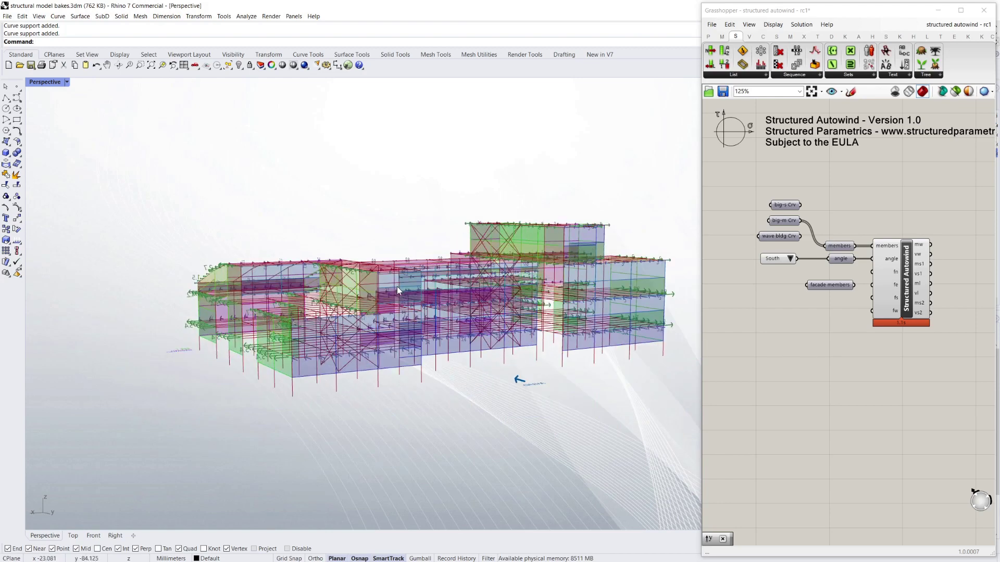
Inspect the south-wind load values on the big-m building's stepped storeys up close, then across its recessed wings
scroll(366, 309, up, 8)
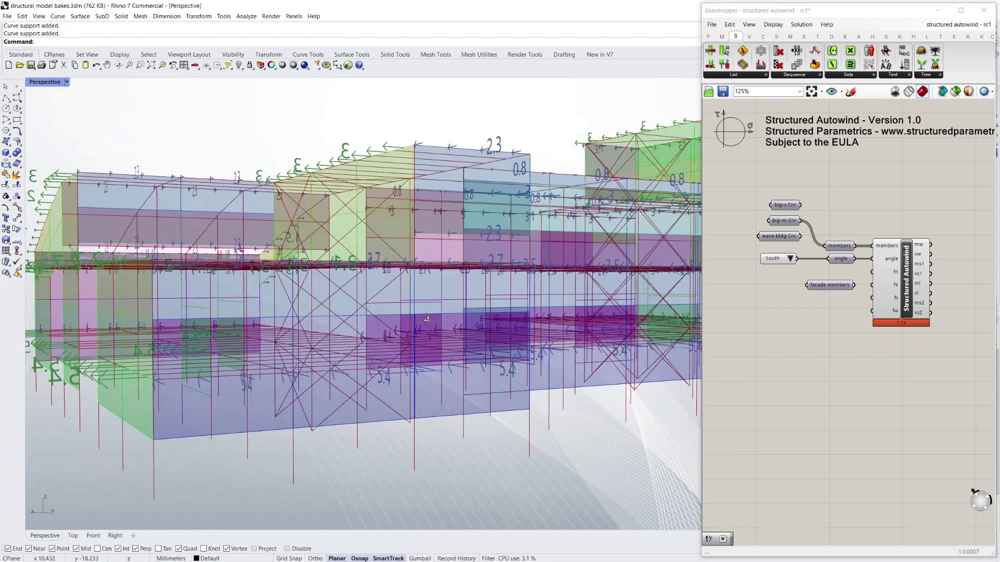
right_drag(427, 319, 270, 278)
scroll(427, 321, down, 3)
scroll(201, 262, up, 3)
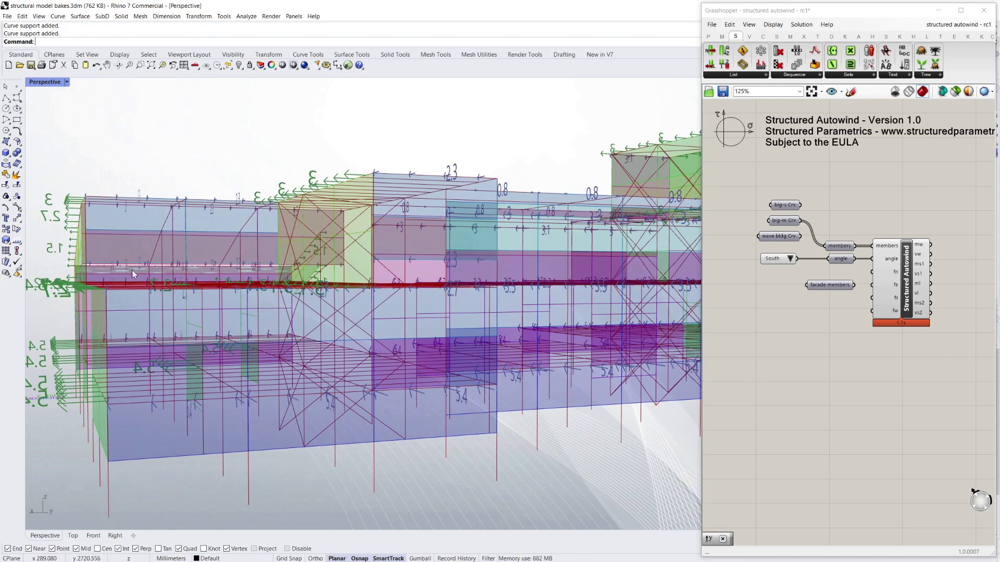
right_drag(133, 270, 313, 185)
scroll(417, 274, up, 5)
scroll(486, 274, down, 6)
scroll(272, 263, up, 6)
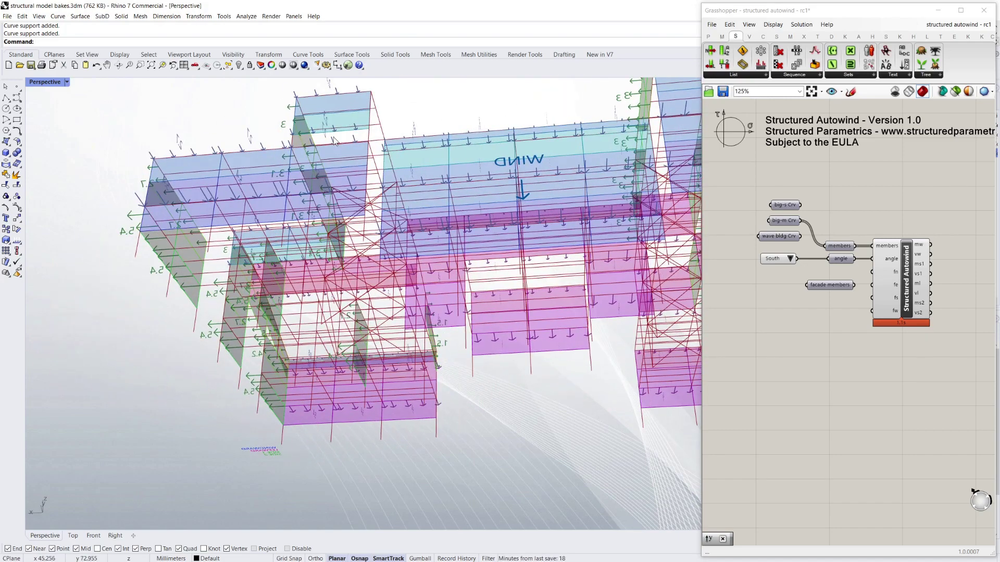
Compare the windward and leeward load areas at the big-m building's roof steps and end wing in near-elevation views
scroll(347, 140, up, 8)
scroll(427, 292, down, 12)
right_drag(427, 293, 429, 322)
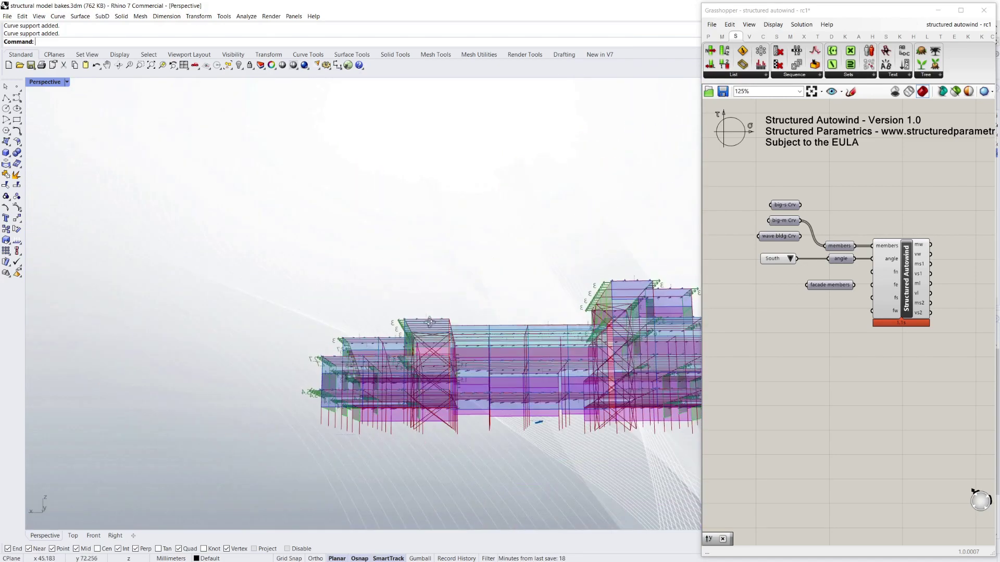
scroll(430, 322, up, 5)
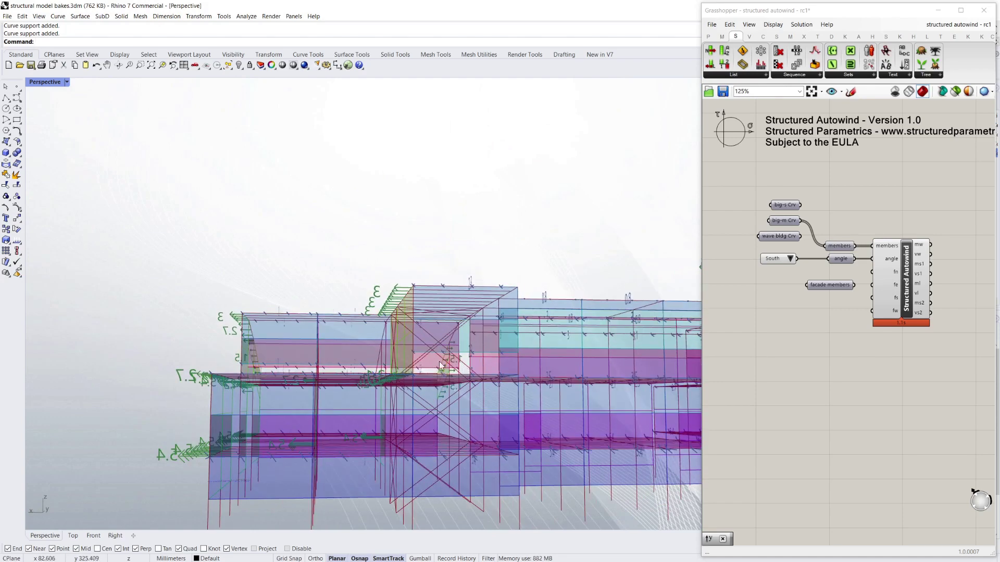
right_drag(440, 364, 458, 398)
right_drag(342, 378, 548, 341)
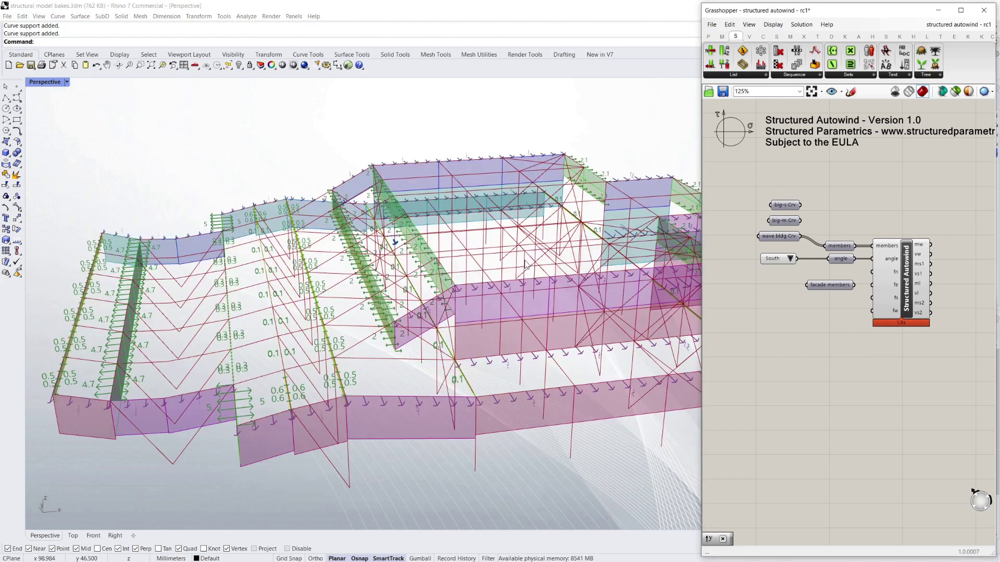
Inspect the south-wind loads on the wave building's upper storey and lower roof edges from opposite sides
scroll(414, 281, down, 7)
right_drag(553, 280, 379, 311)
scroll(413, 281, up, 5)
right_drag(363, 380, 520, 327)
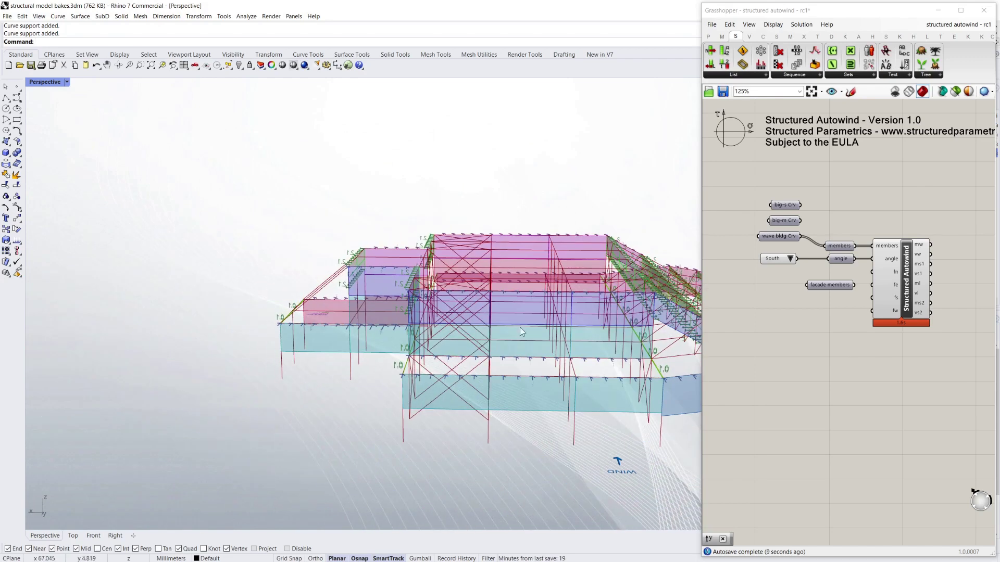
Examine how the south-wind loads follow the wave building's curved roof in side elevation and from above
scroll(588, 342, down, 5)
right_drag(589, 342, 315, 278)
scroll(454, 307, up, 6)
scroll(454, 306, down, 6)
scroll(498, 320, up, 5)
scroll(499, 320, down, 3)
scroll(410, 353, down, 5)
scroll(339, 322, up, 4)
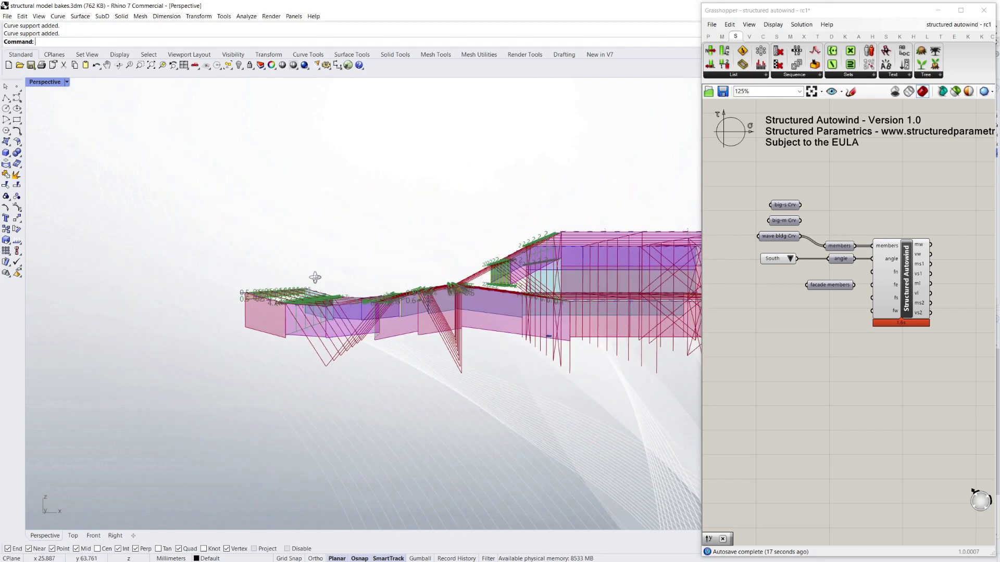
right_drag(367, 311, 290, 376)
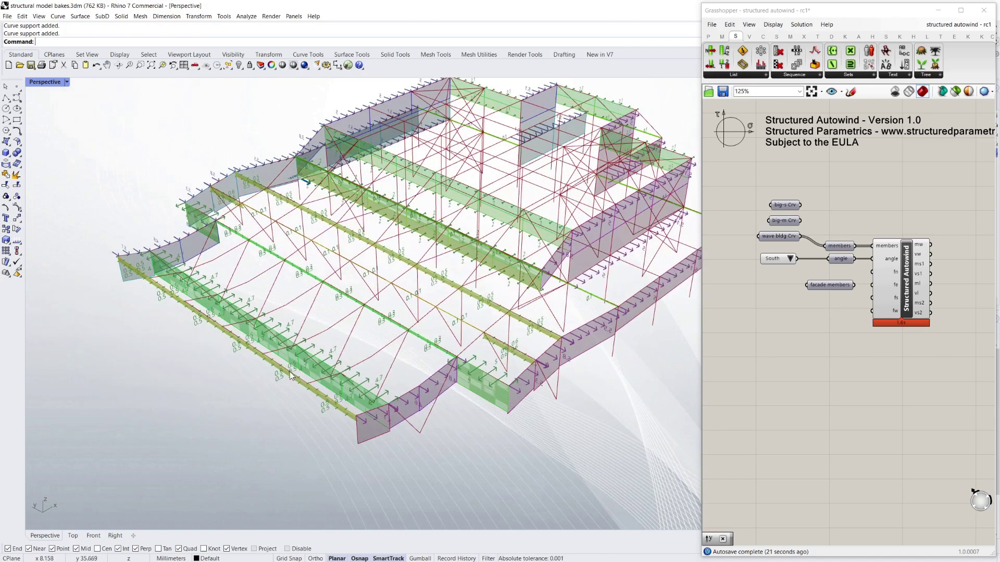
Examine the east-wind loads along the wave building's undulating roof in perspective and side elevation
right_drag(441, 308, 435, 254)
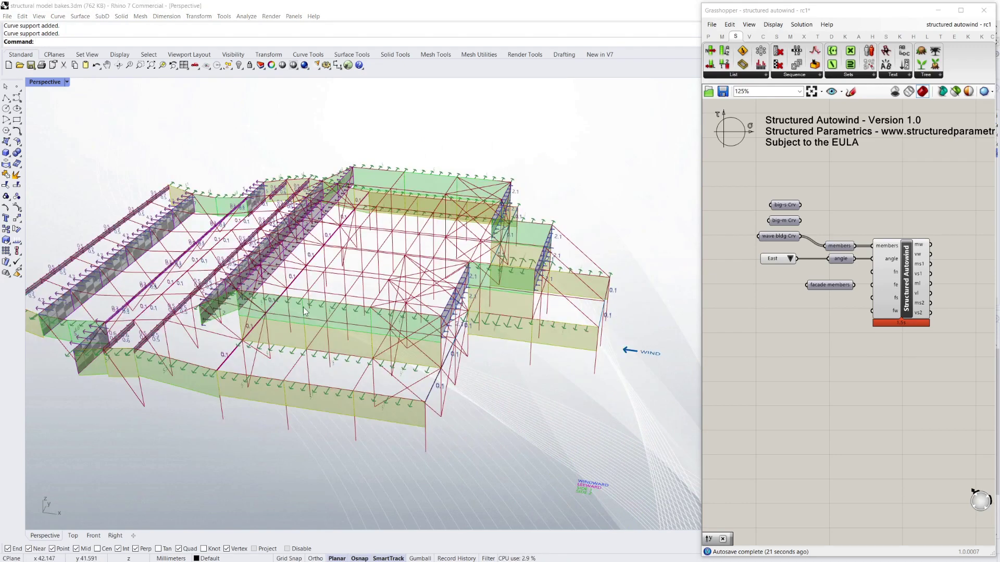
right_drag(467, 385, 605, 393)
right_drag(491, 369, 472, 330)
scroll(472, 329, down, 4)
scroll(252, 311, up, 7)
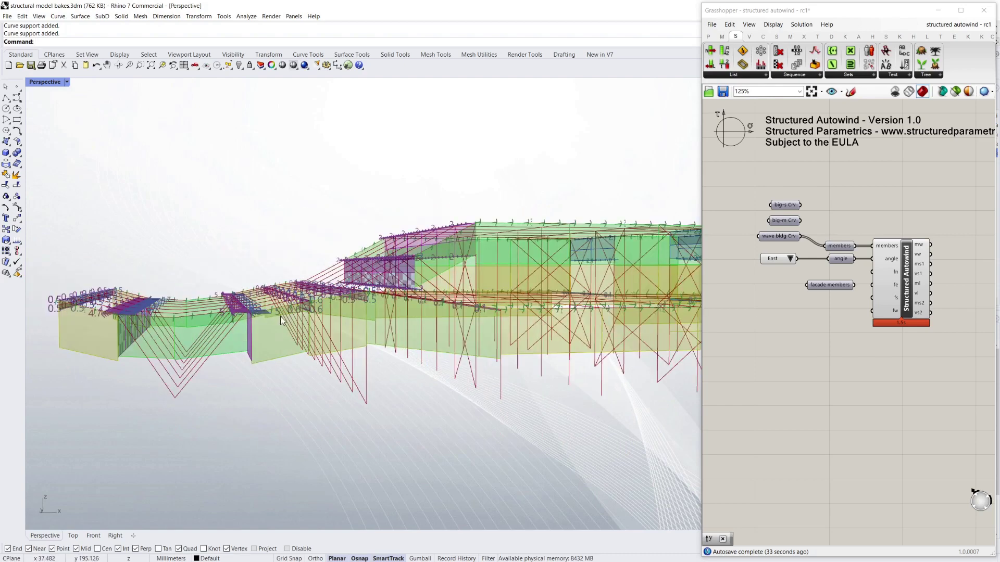
right_drag(281, 321, 529, 270)
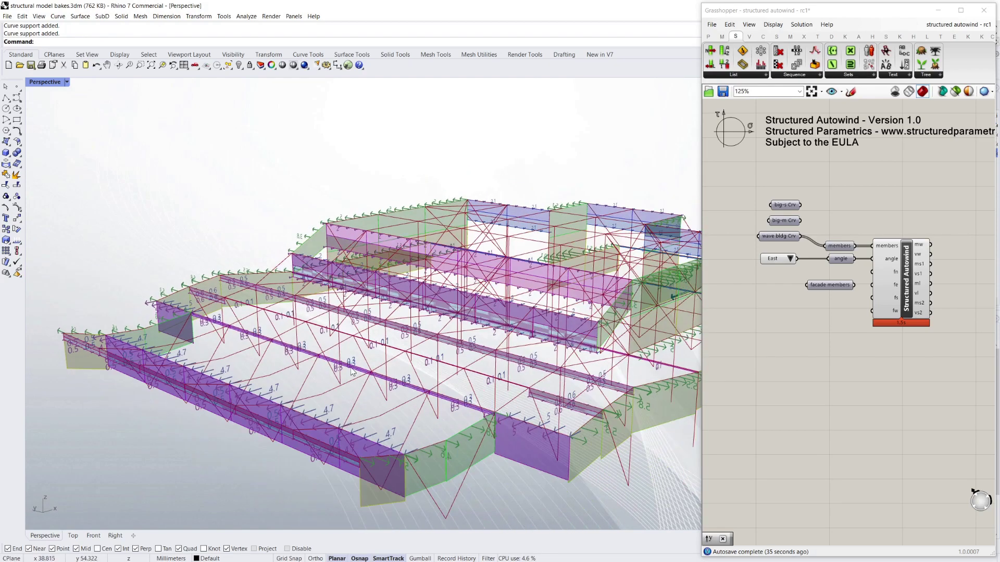
Inspect the wave building's windward, leeward and side loads under the east wind from all around, near and far
right_drag(459, 358, 250, 459)
scroll(250, 458, down, 4)
scroll(540, 330, up, 5)
right_drag(540, 330, 411, 243)
scroll(463, 312, up, 4)
scroll(358, 327, down, 5)
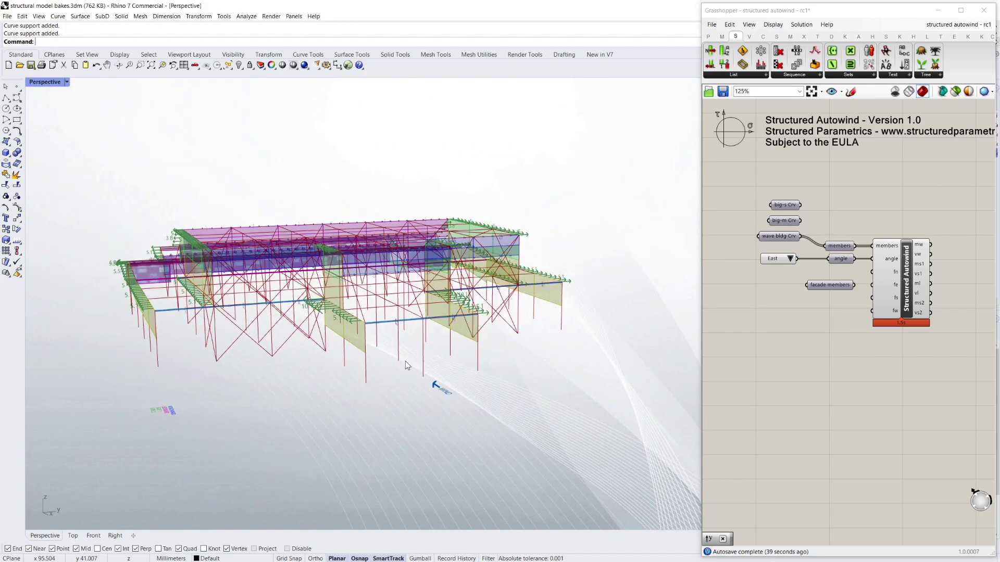
scroll(431, 376, up, 4)
right_drag(405, 361, 453, 357)
scroll(431, 376, down, 6)
scroll(333, 345, up, 5)
scroll(457, 357, down, 4)
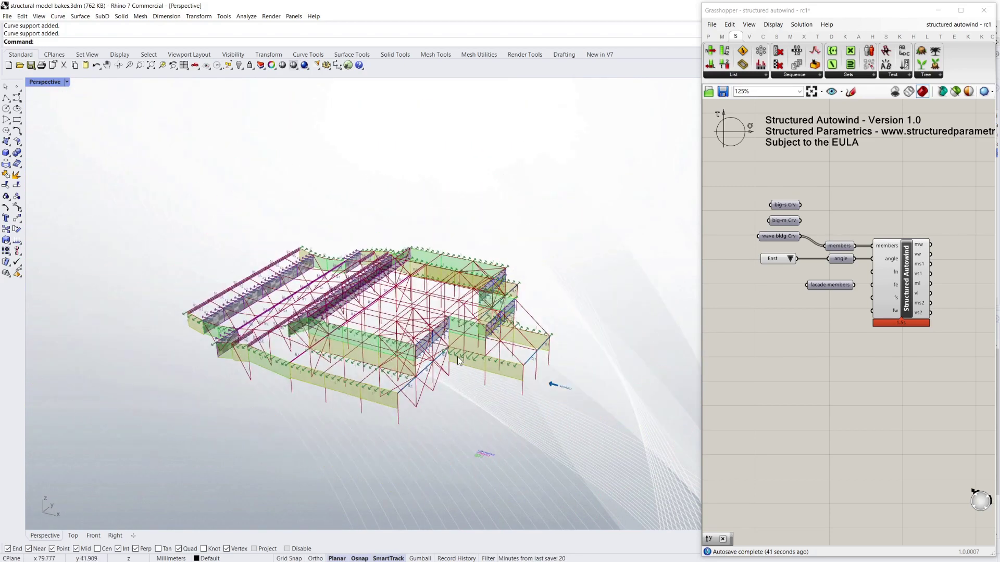
Preview the facade members curves over the wave building's east-wind loads and examine where they lie on the frame
scroll(457, 357, up, 2)
right_click(826, 287)
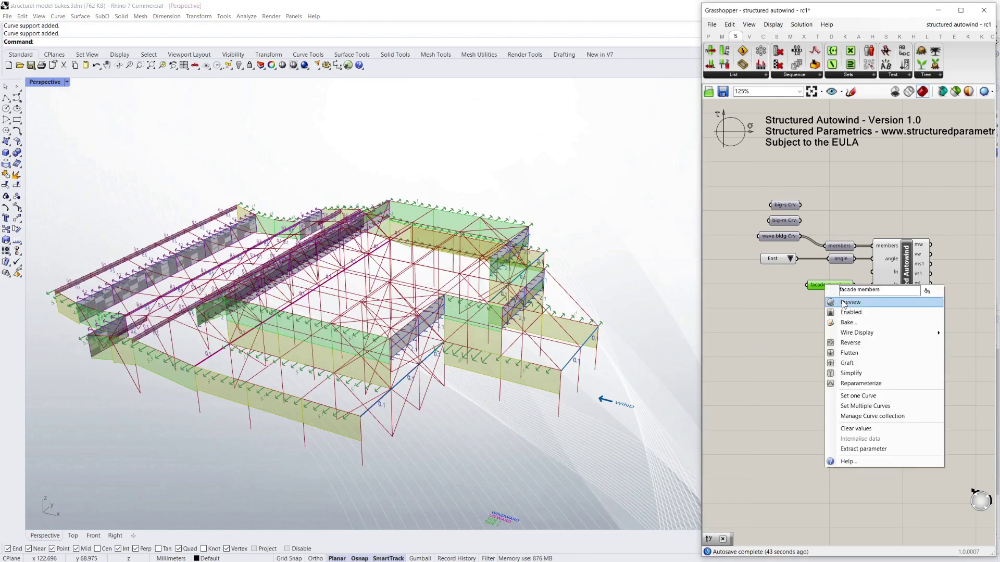
right_drag(611, 296, 618, 349)
scroll(328, 409, up, 3)
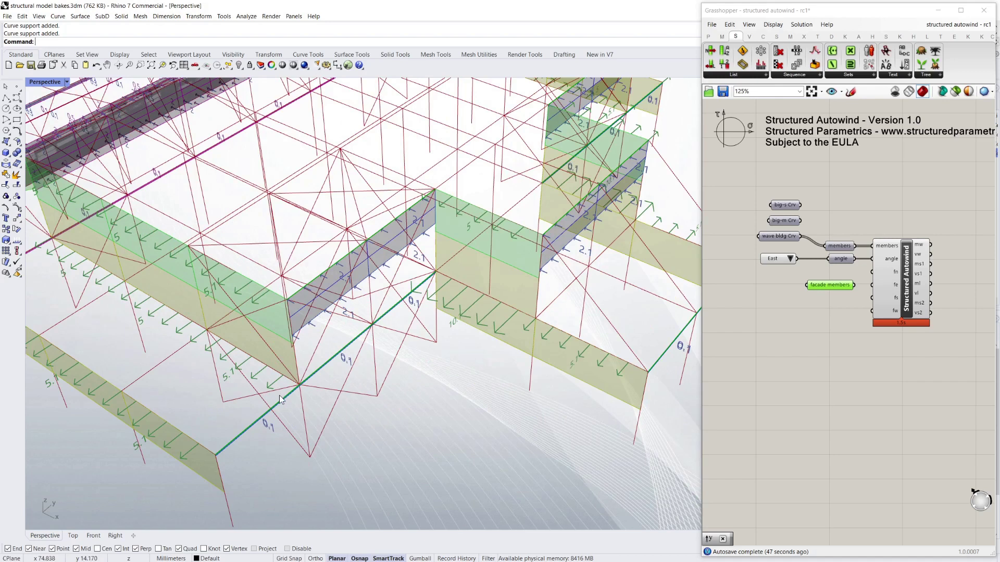
Hide the Structured Autowind preview and show the members curves to compare the full frame with the facade members
right_click(907, 272)
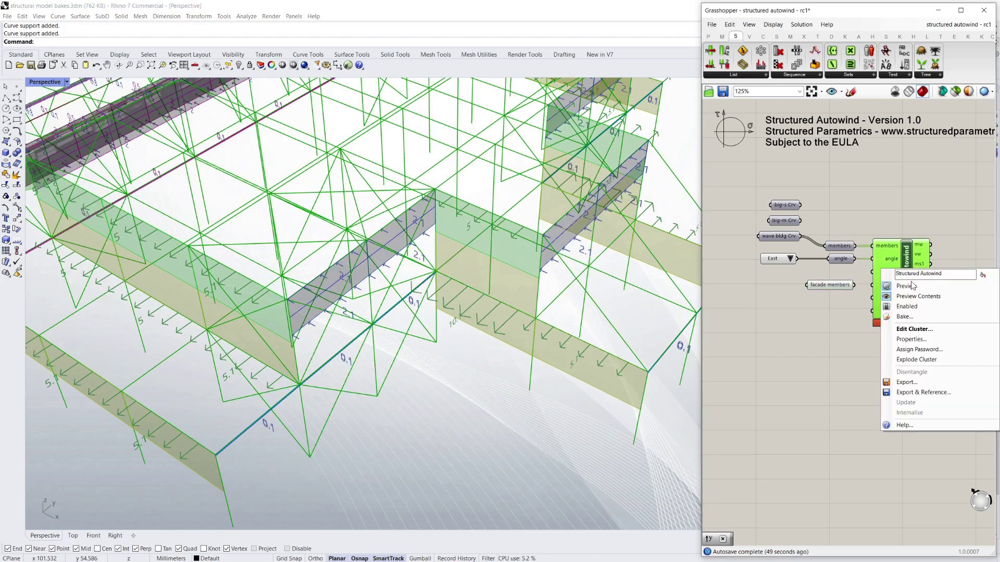
click(906, 286)
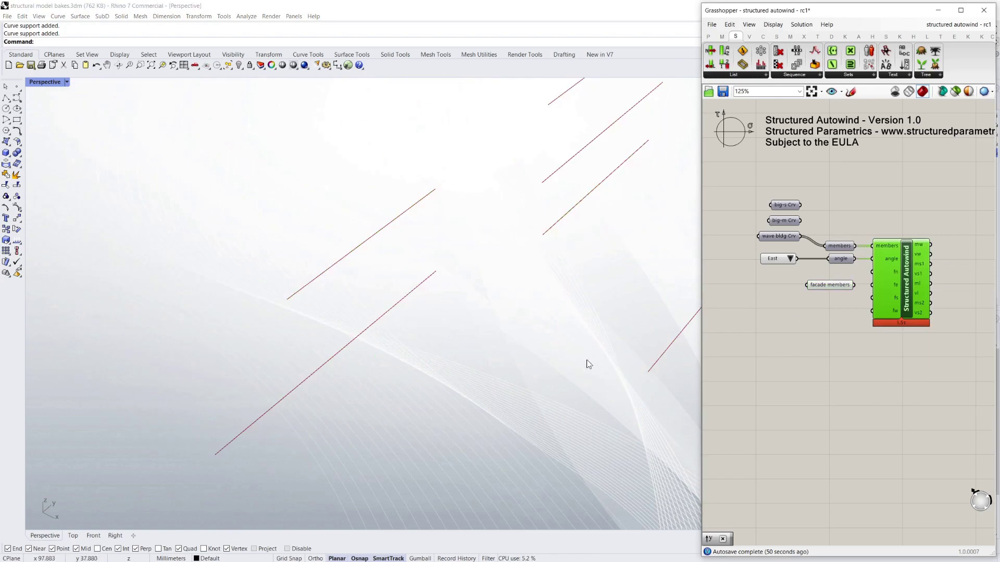
right_click(831, 251)
click(855, 264)
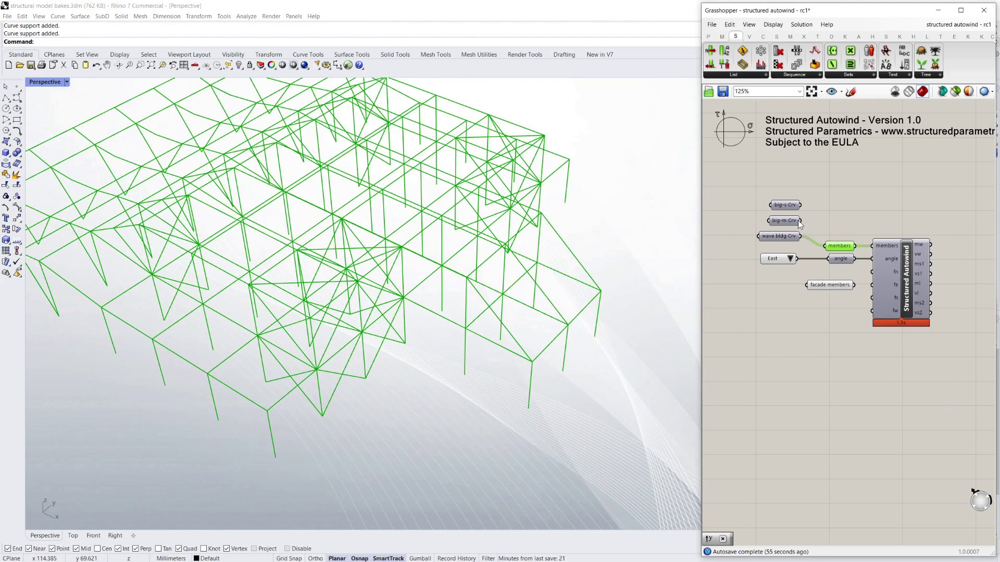
right_drag(513, 350, 485, 333)
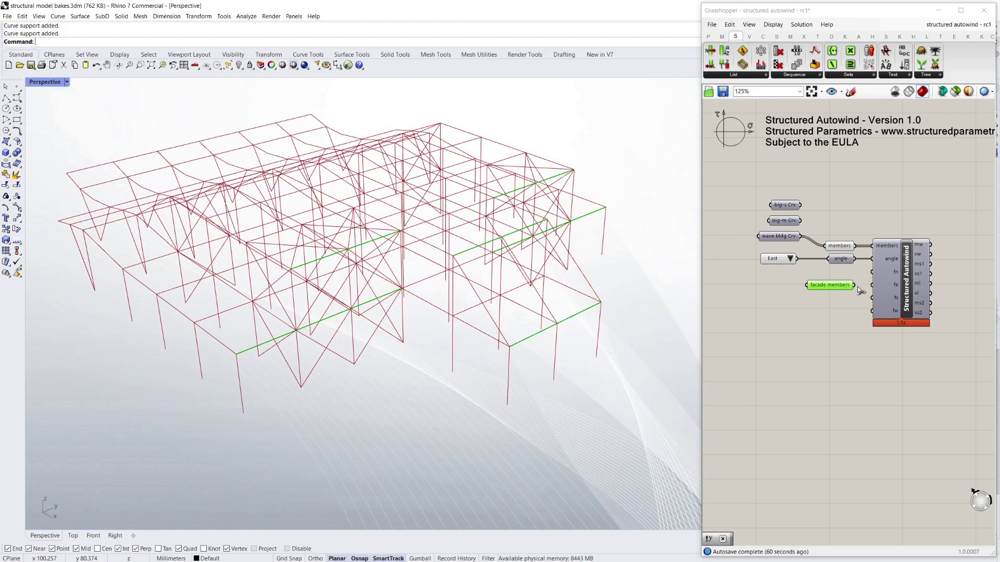
Show the Structured Autowind load preview again and hide the preview of the members parameter
right_click(909, 277)
click(895, 296)
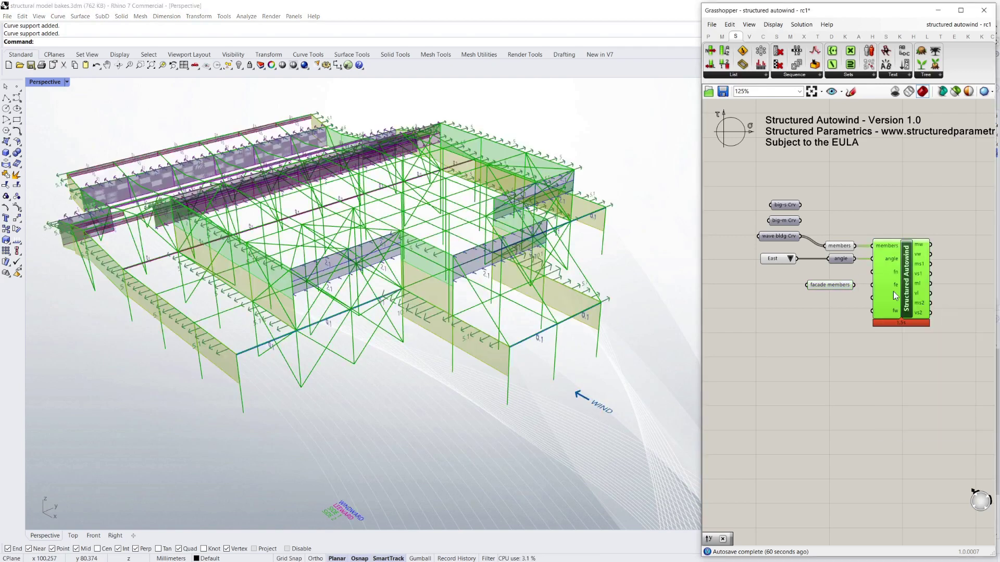
right_click(846, 251)
click(842, 291)
Hide the facade members preview and connect facade members to the fe input of Structured Autowind
right_click(845, 288)
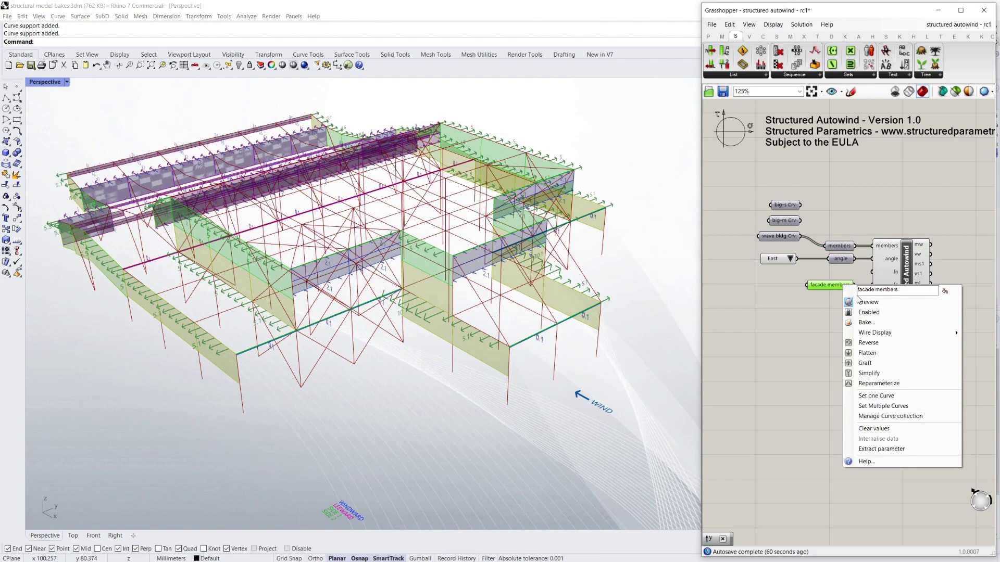
click(860, 301)
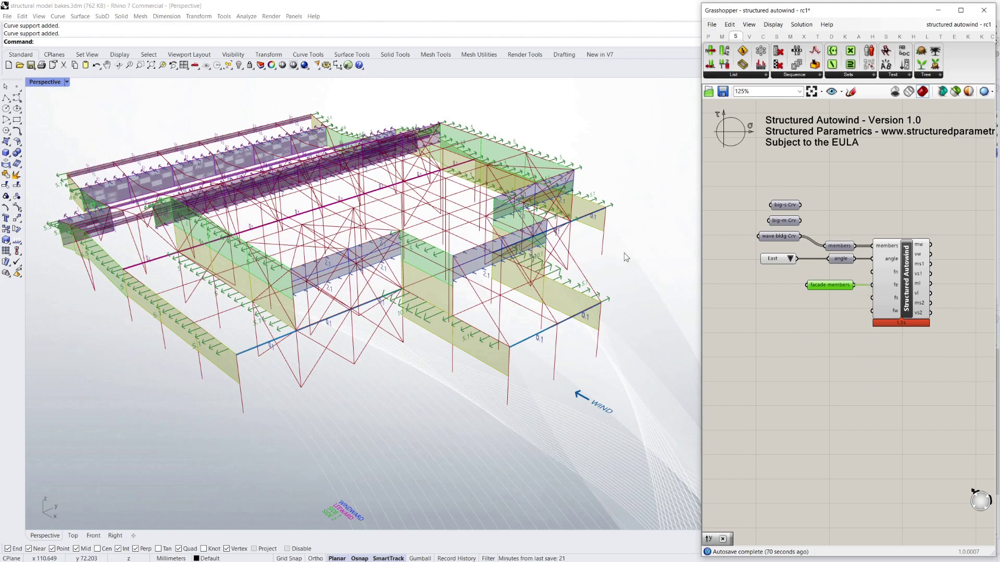
click(875, 208)
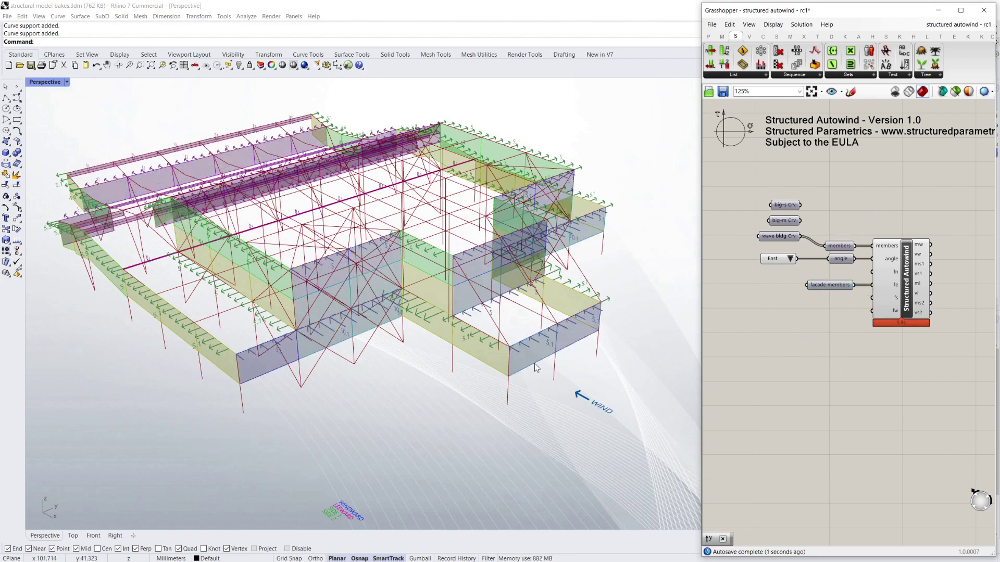
Inspect how the east-wind loads are distributed on the wave building's facade members from the windward and opposite sides
right_drag(578, 362, 517, 352)
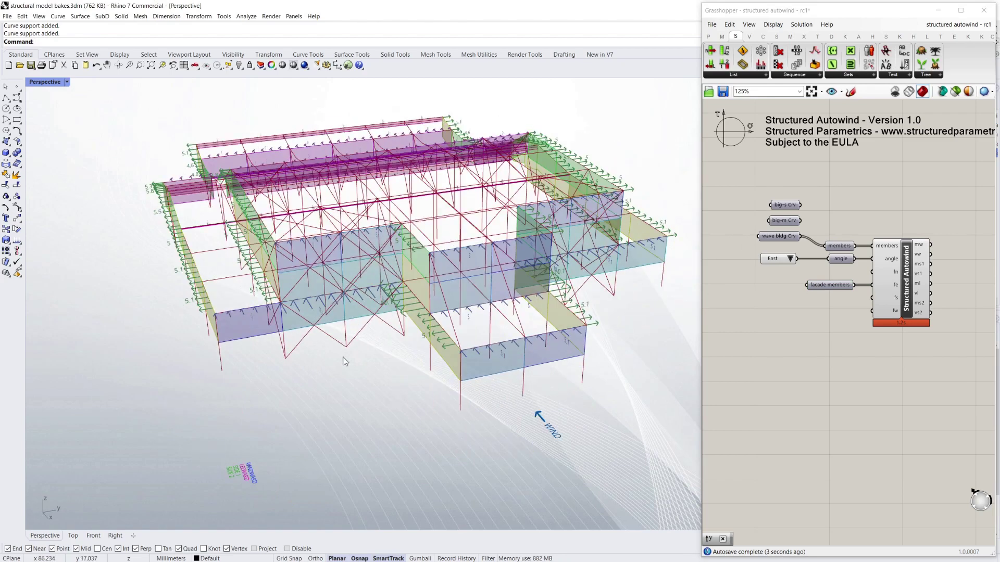
right_drag(343, 361, 402, 303)
right_drag(536, 301, 567, 306)
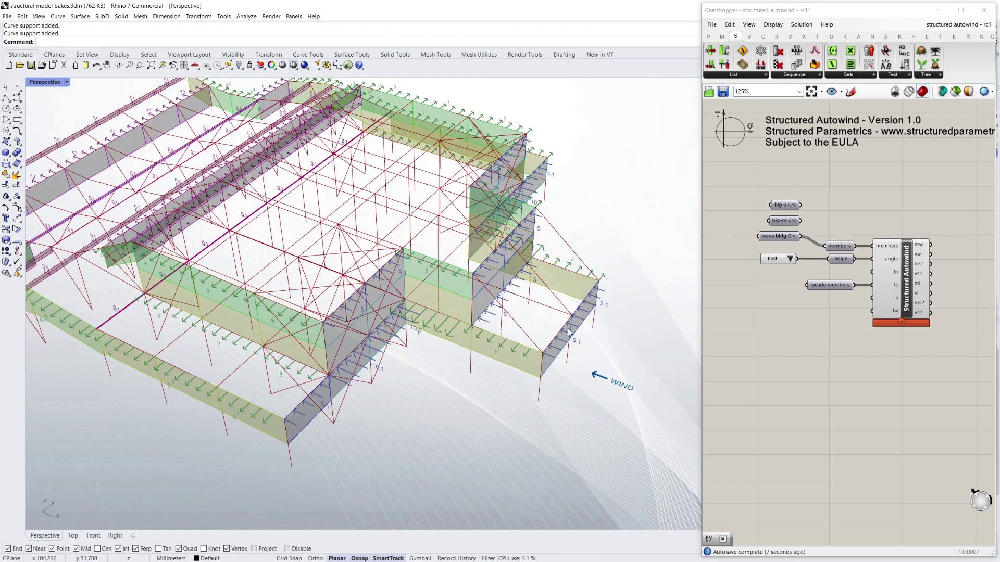
click(835, 286)
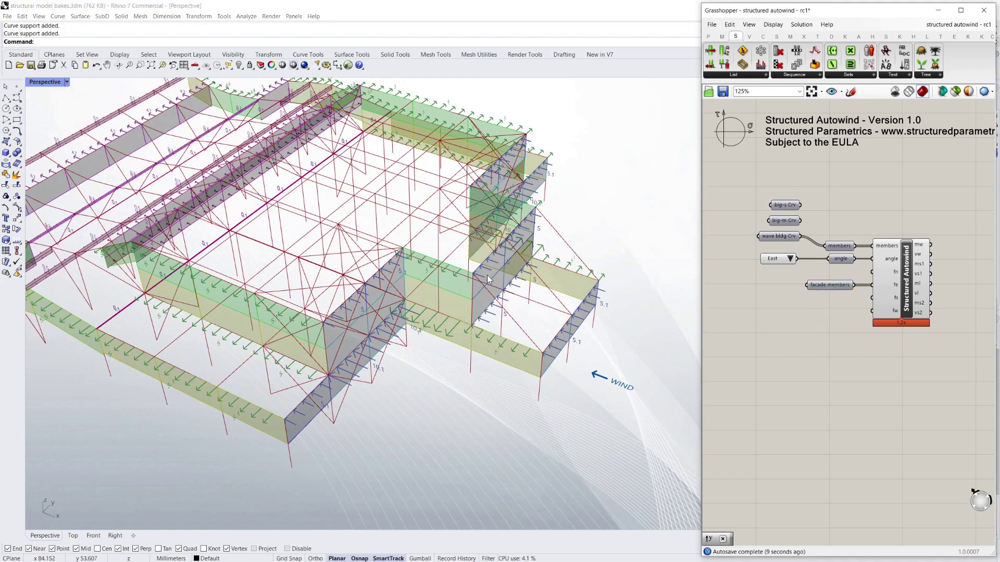
right_drag(489, 279, 420, 325)
mouse_move(422, 367)
right_down()
mouse_move(423, 344)
mouse_move(414, 362)
right_up()
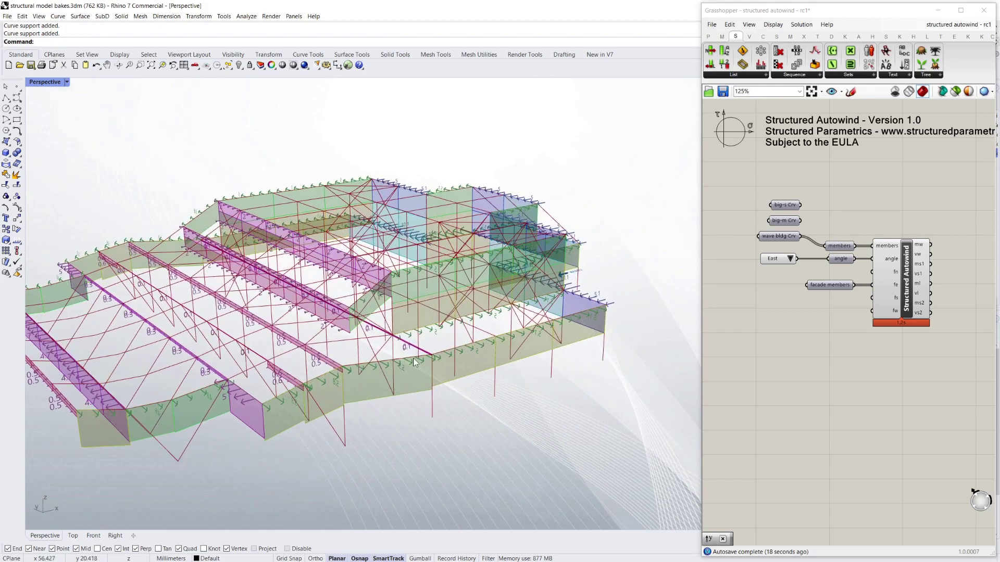
Set the wind direction to West for the wave building
click(790, 259)
click(808, 298)
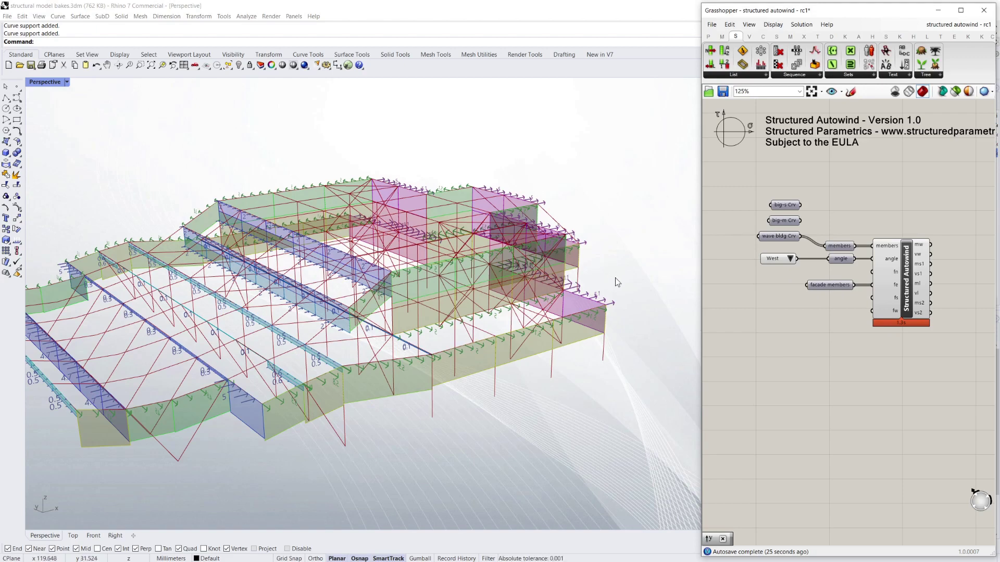
right_drag(615, 277, 538, 290)
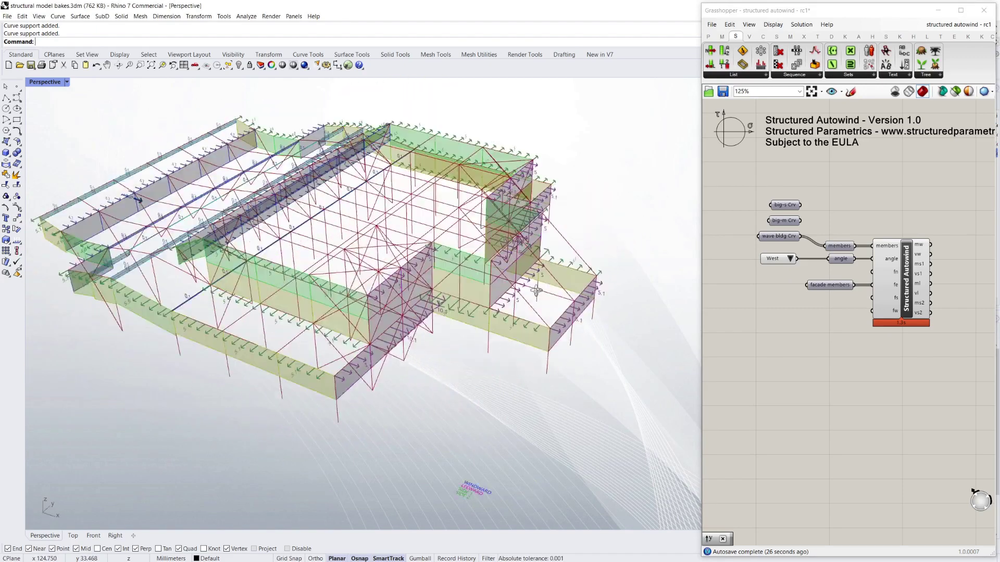
Inspect the west-wind leeward loads on the facade members at the wave building's stepped end, near and far
scroll(495, 302, down, 3)
scroll(459, 313, up, 4)
right_drag(468, 323, 453, 349)
scroll(453, 349, down, 3)
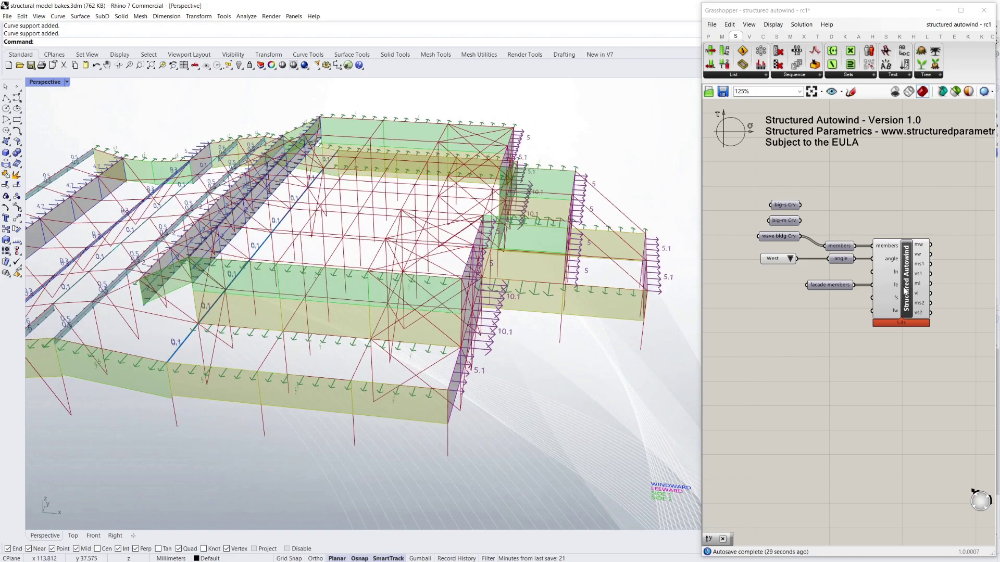
right_drag(473, 304, 441, 305)
right_drag(383, 255, 436, 277)
scroll(436, 278, down, 3)
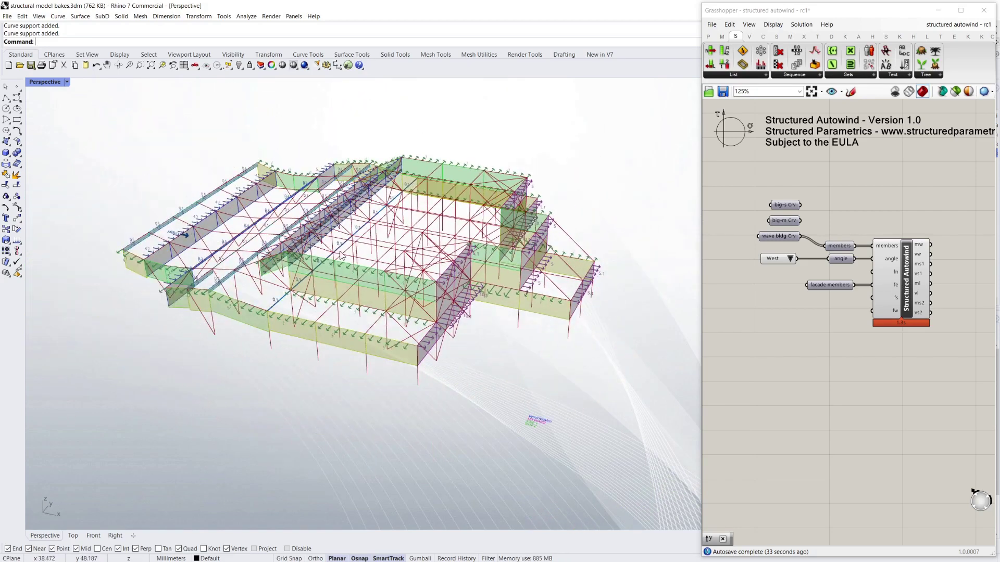
scroll(422, 260, up, 3)
scroll(412, 248, down, 3)
right_drag(406, 242, 402, 244)
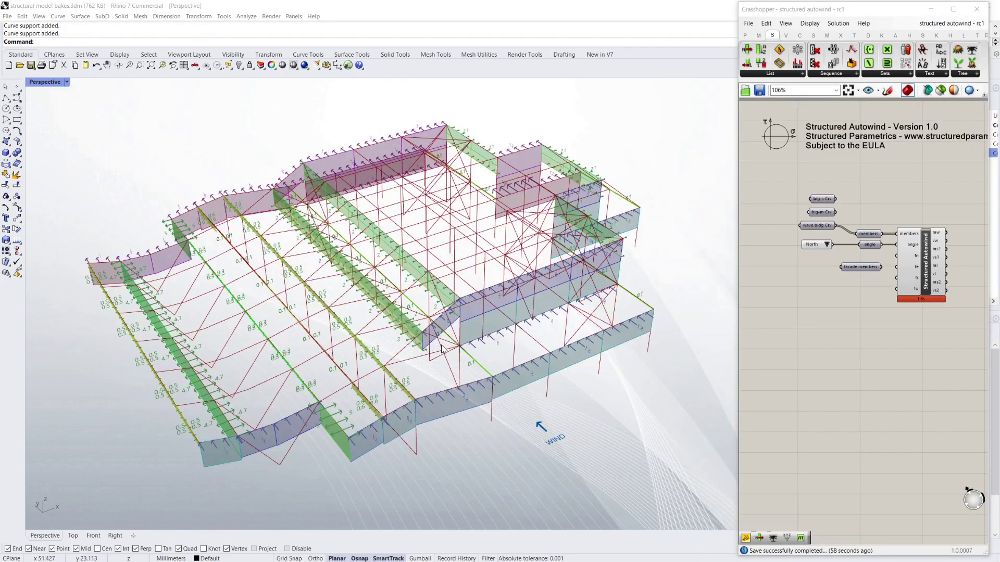
Examine the north-wind loads along the wave building's windward, leeward and side edges in perspective
right_drag(441, 349, 445, 338)
right_drag(373, 271, 390, 295)
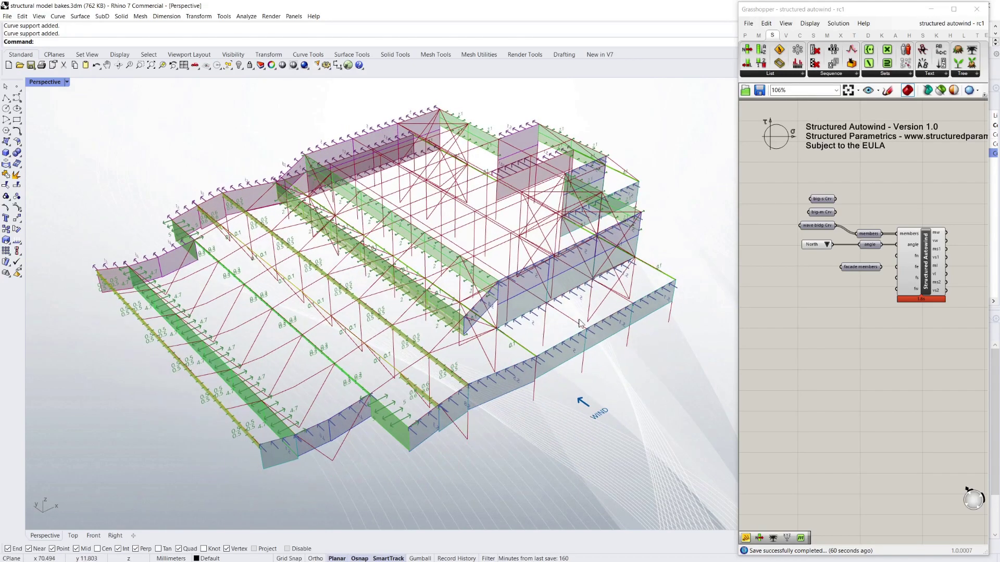
scroll(509, 258, up, 3)
scroll(260, 218, down, 3)
scroll(492, 265, up, 3)
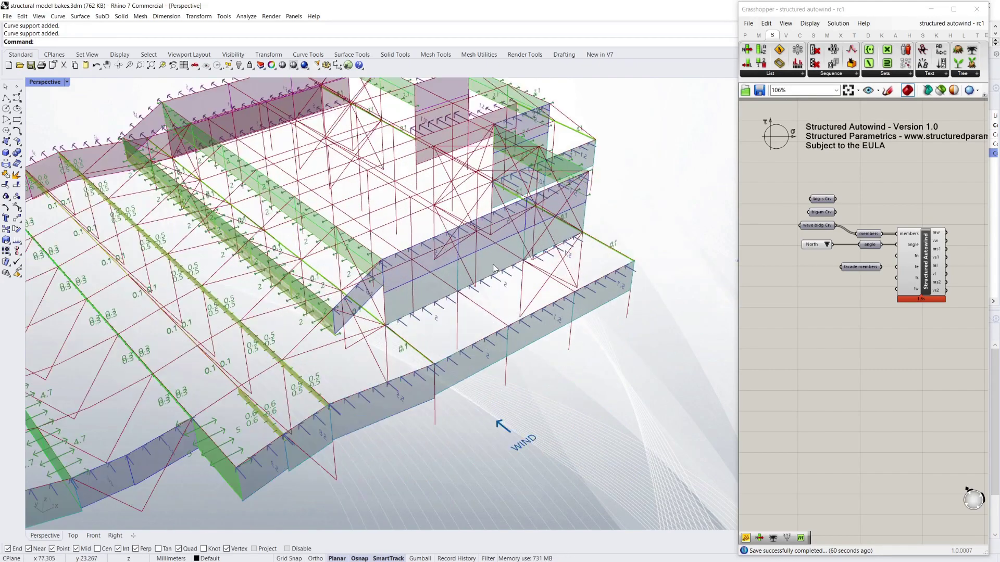
scroll(454, 236, down, 3)
scroll(454, 247, up, 3)
right_drag(455, 246, 480, 262)
scroll(481, 263, down, 4)
scroll(484, 292, up, 3)
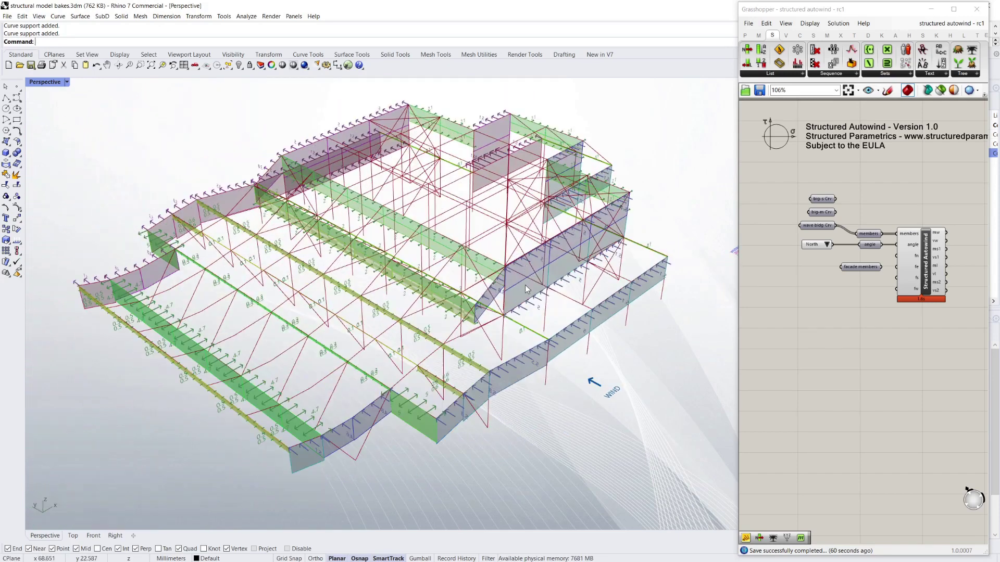
right_drag(526, 289, 478, 295)
scroll(428, 305, up, 2)
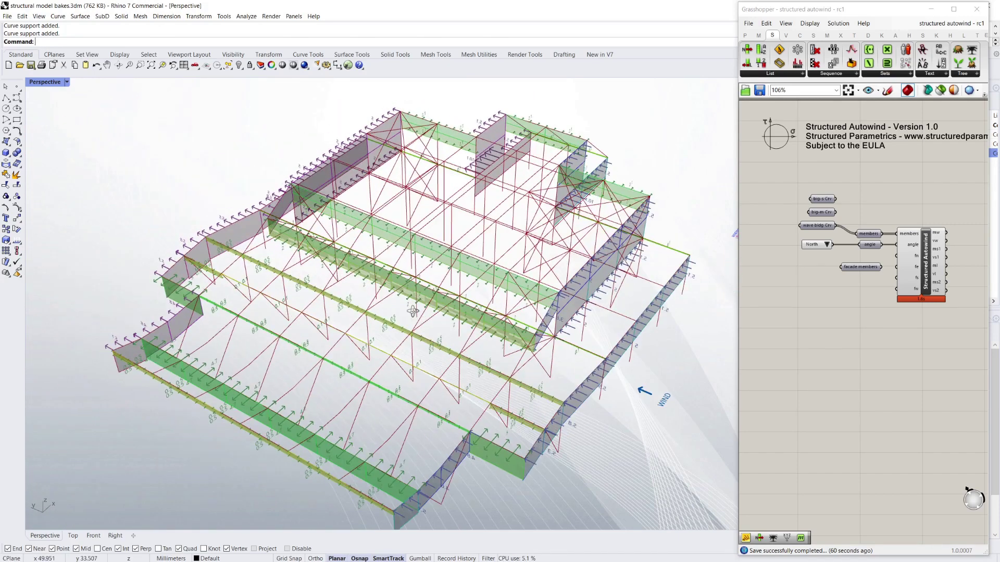
scroll(468, 245, down, 4)
scroll(411, 249, up, 5)
scroll(411, 248, down, 4)
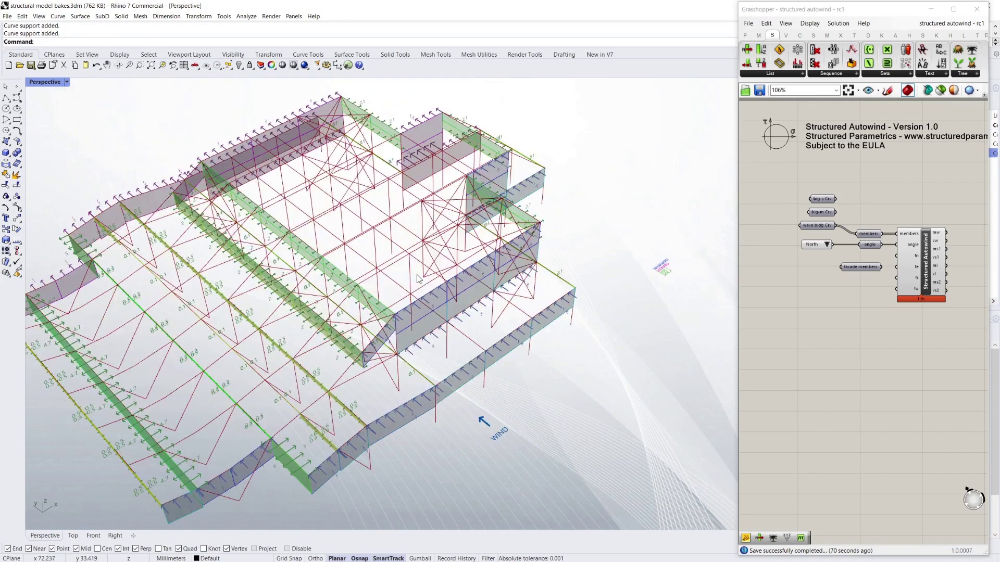
scroll(414, 281, up, 3)
scroll(424, 255, down, 4)
scroll(458, 277, up, 3)
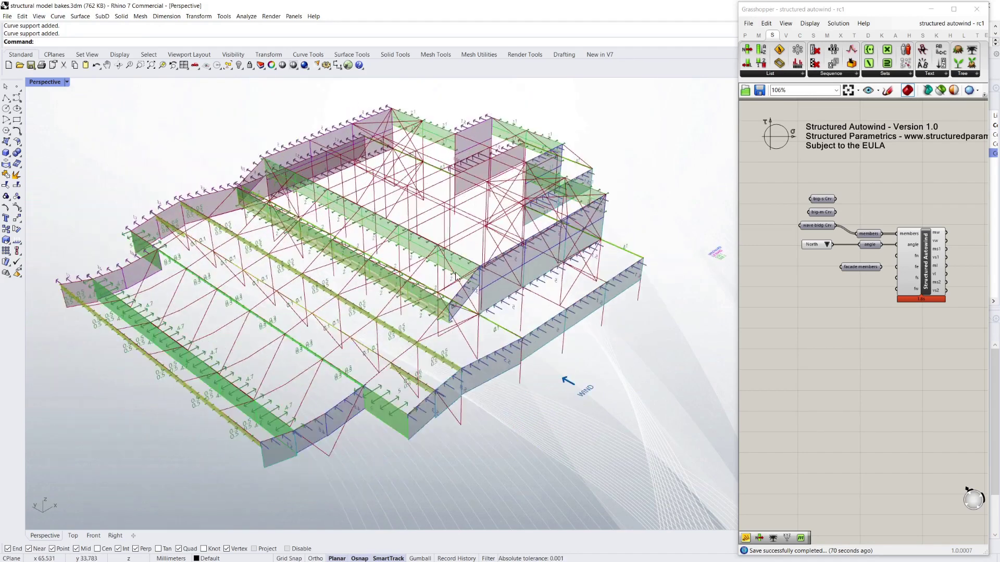
scroll(453, 277, down, 1)
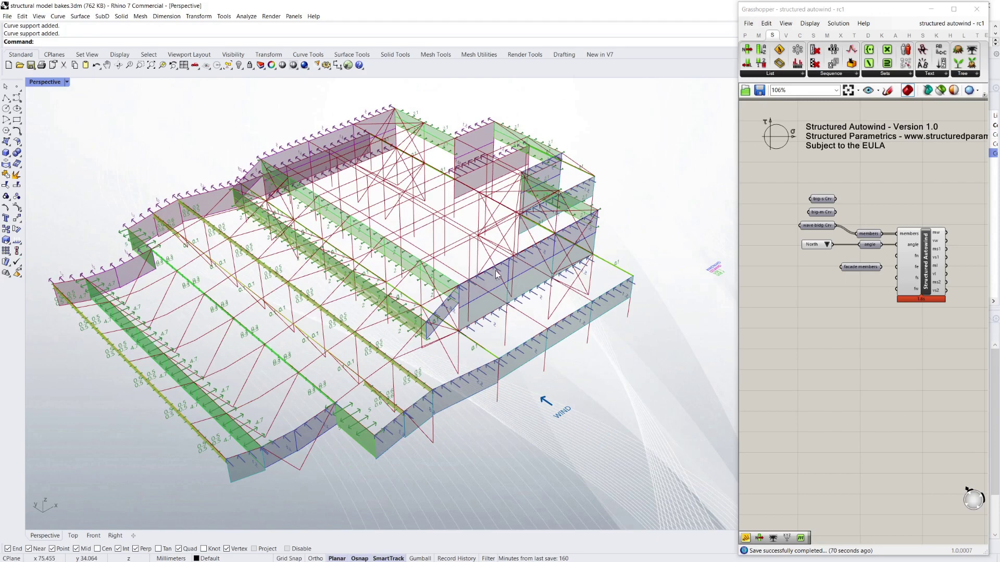
right_drag(553, 278, 581, 302)
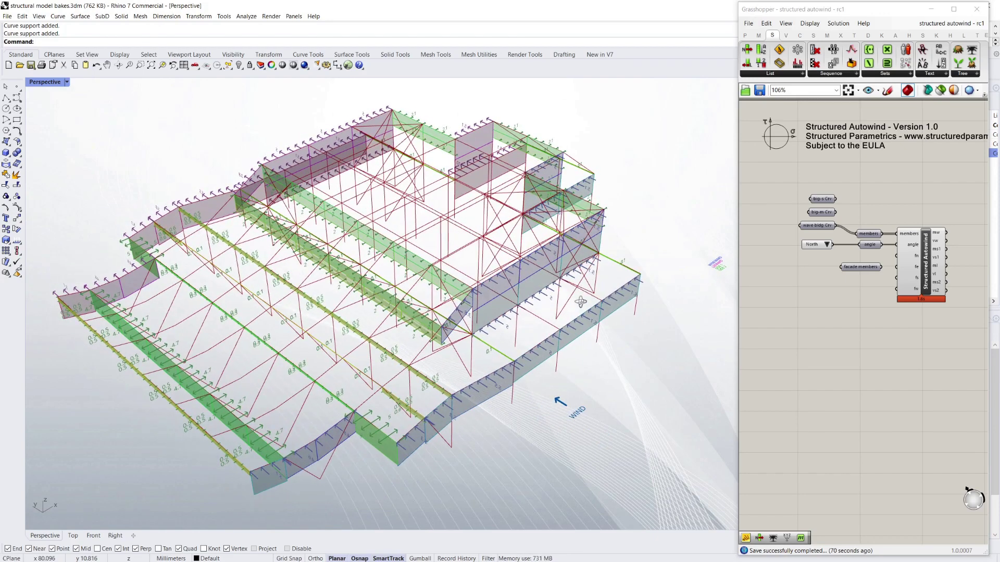
scroll(567, 310, down, 4)
scroll(520, 297, up, 5)
scroll(469, 286, down, 2)
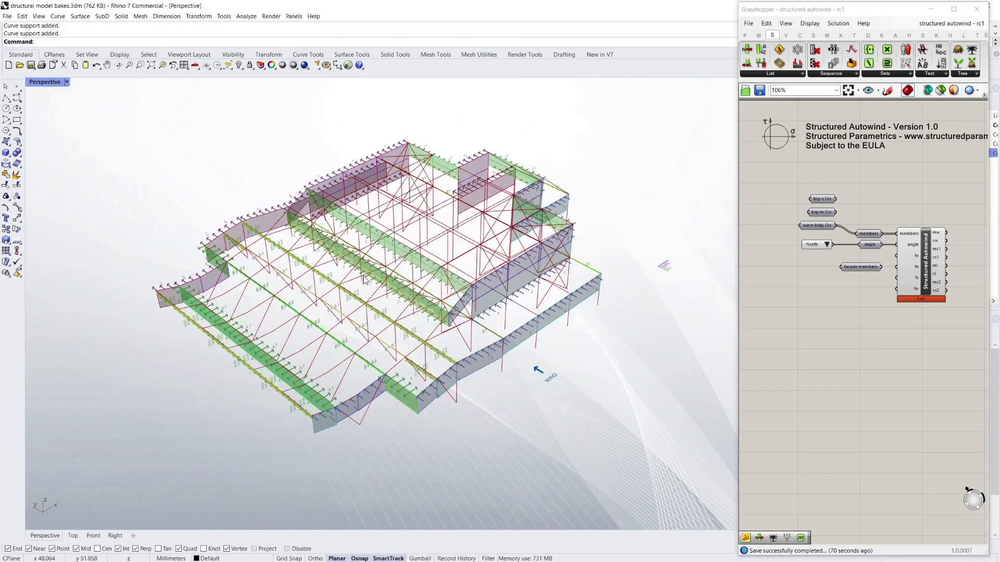
scroll(424, 277, up, 3)
scroll(423, 277, down, 5)
Examine the wave building's north-wind loads up close from the windward side and across the whole roof
mouse_move(471, 279)
right_down()
mouse_move(481, 296)
mouse_move(486, 275)
right_up()
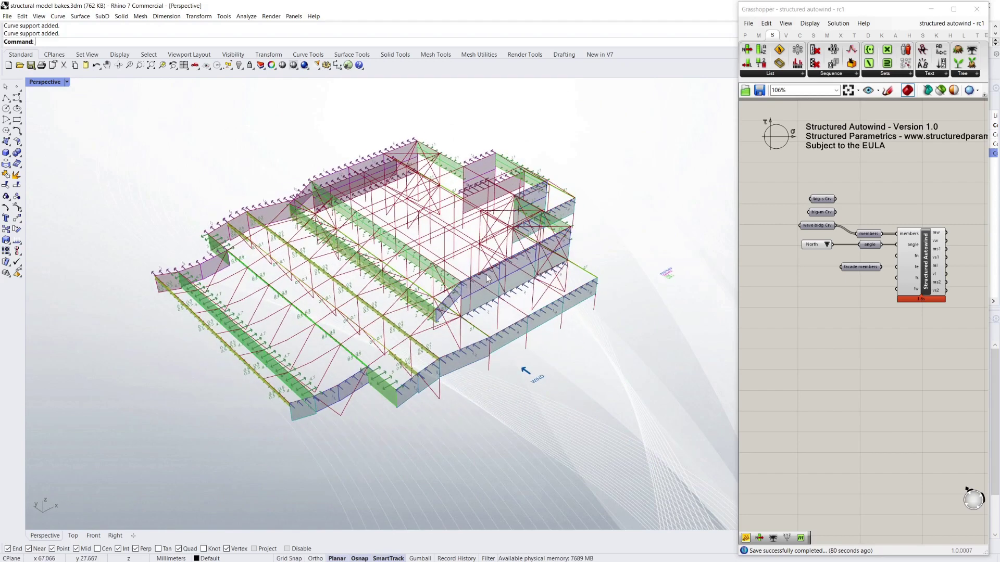
scroll(524, 286, up, 5)
scroll(524, 286, down, 8)
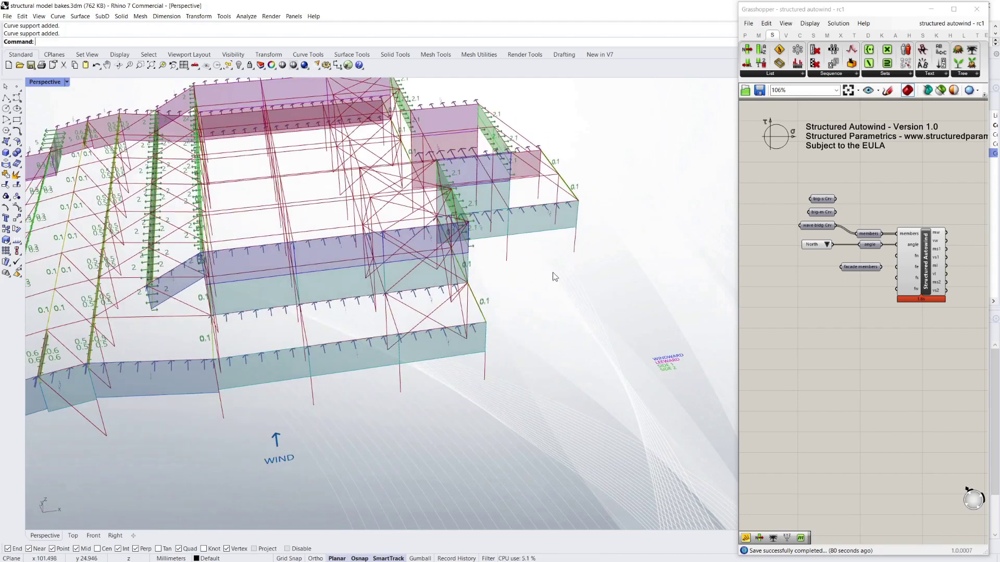
scroll(407, 270, up, 6)
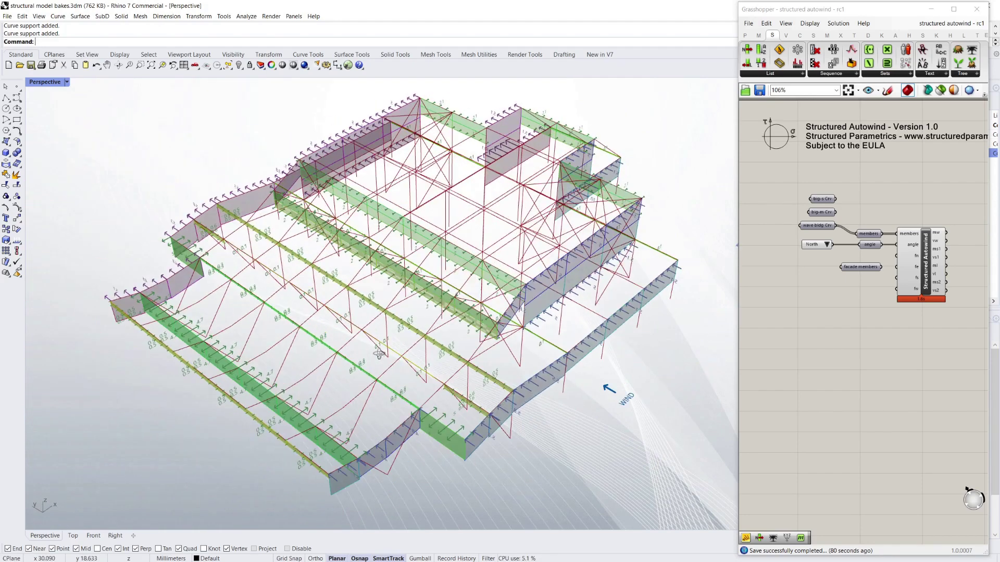
right_drag(381, 352, 395, 337)
scroll(292, 272, down, 3)
scroll(418, 274, up, 3)
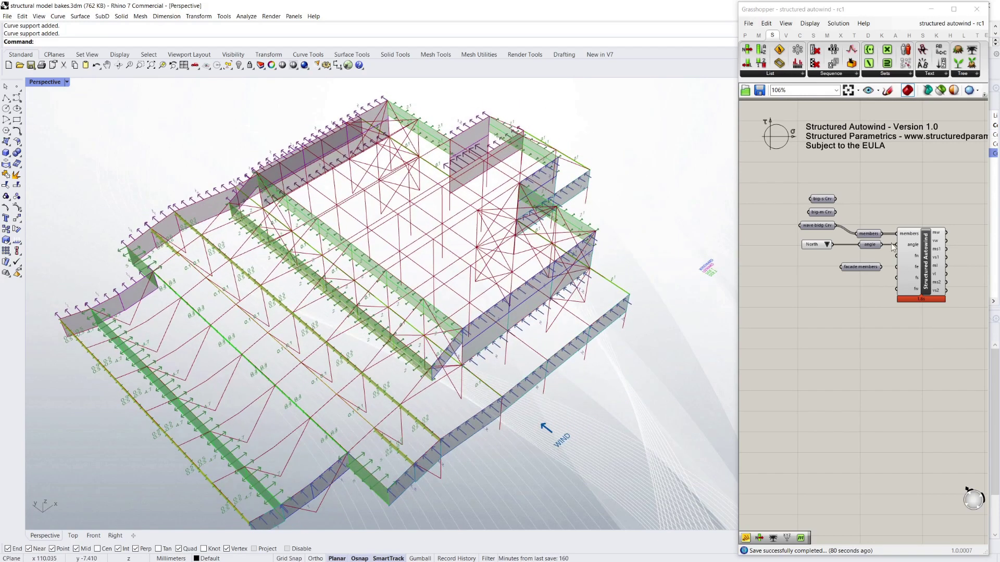
Feed big-m Crv into the members parameter in place of wave bldg Crv and view its north-wind loads
drag(835, 212, 844, 221)
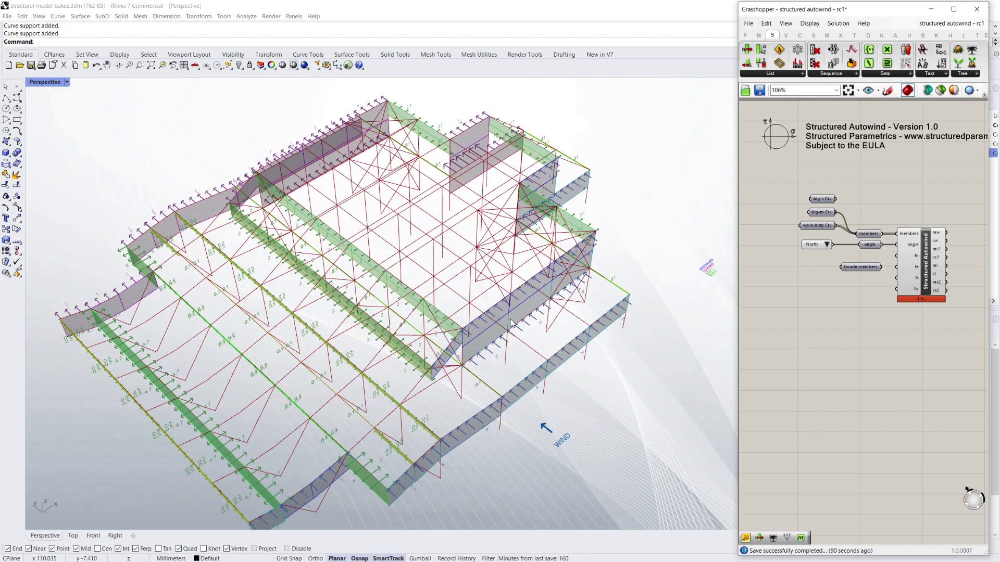
right_drag(533, 332, 427, 350)
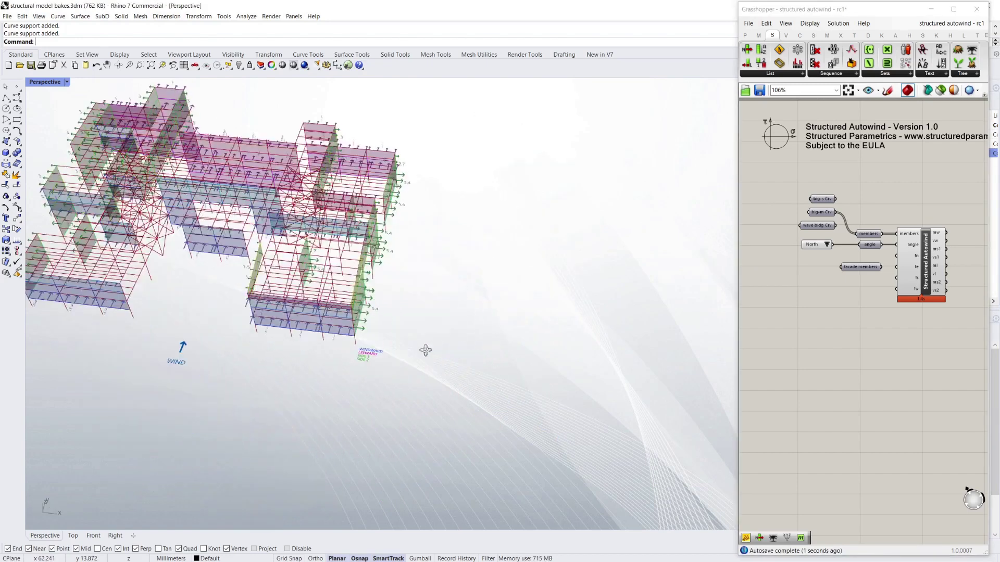
scroll(426, 350, down, 8)
scroll(401, 328, up, 6)
scroll(341, 314, up, 5)
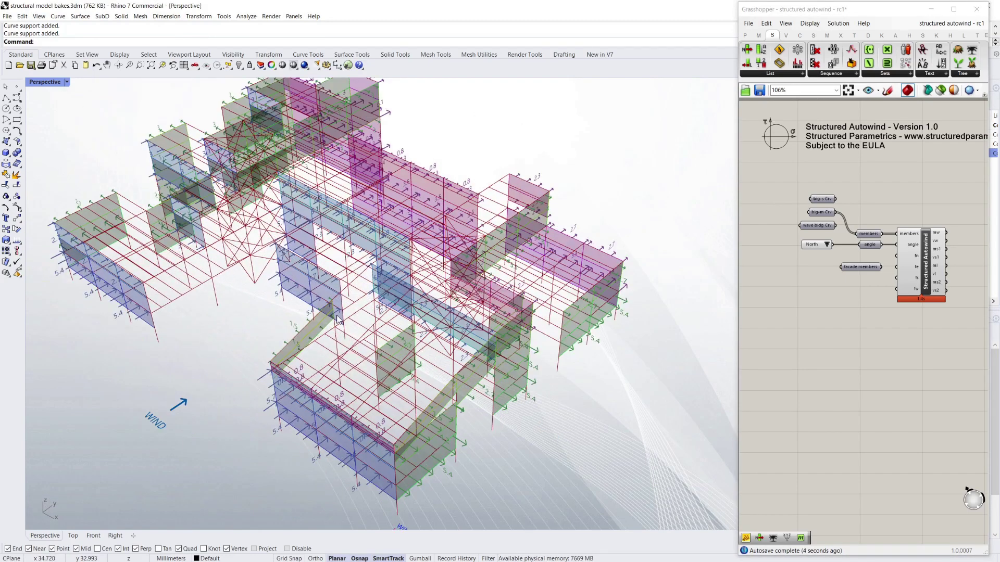
Examine the M-shaped building's north-wind loads from several angles, including the stepped windward faces and braced core up close
right_drag(343, 314, 325, 290)
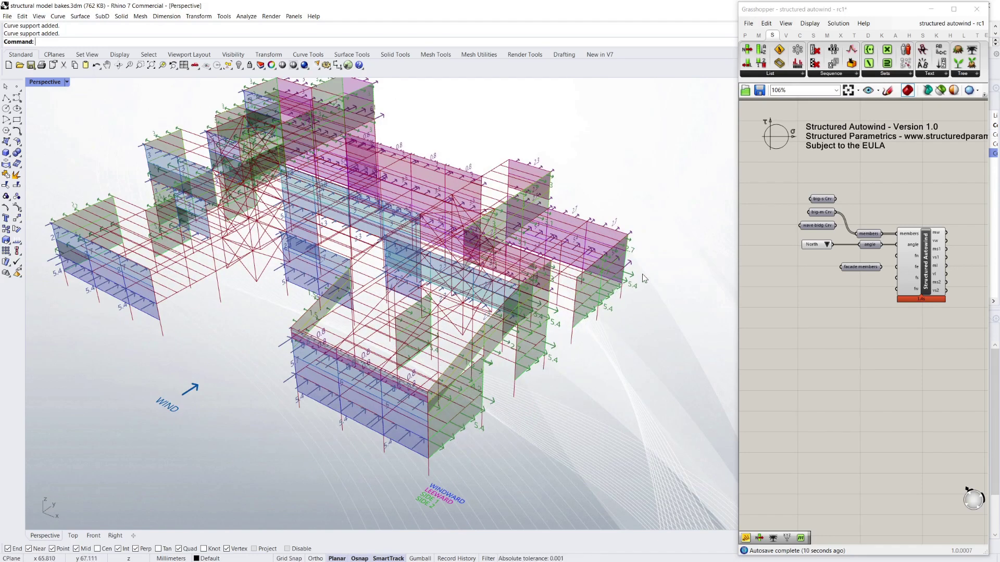
right_drag(417, 423, 526, 401)
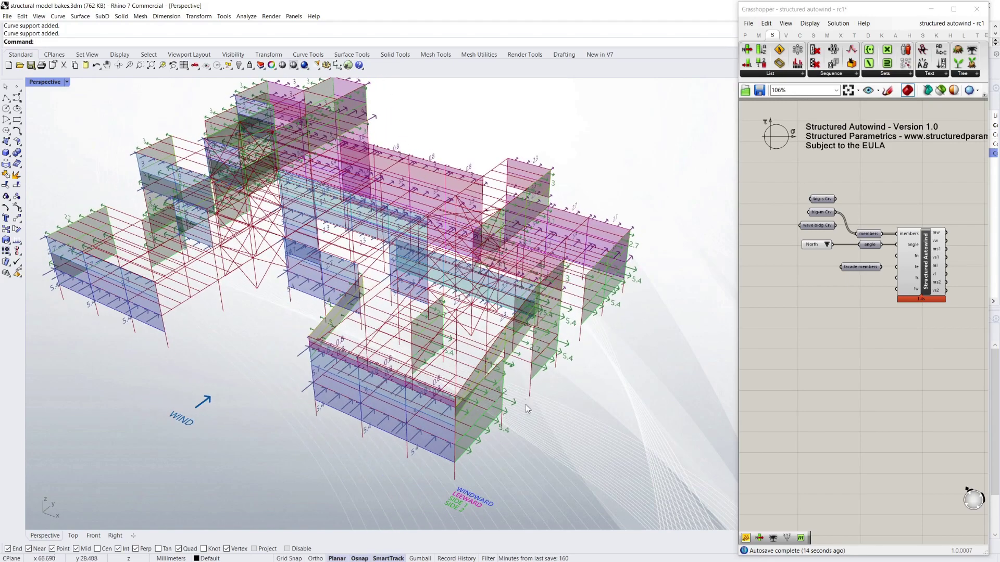
scroll(404, 353, down, 5)
scroll(405, 353, up, 3)
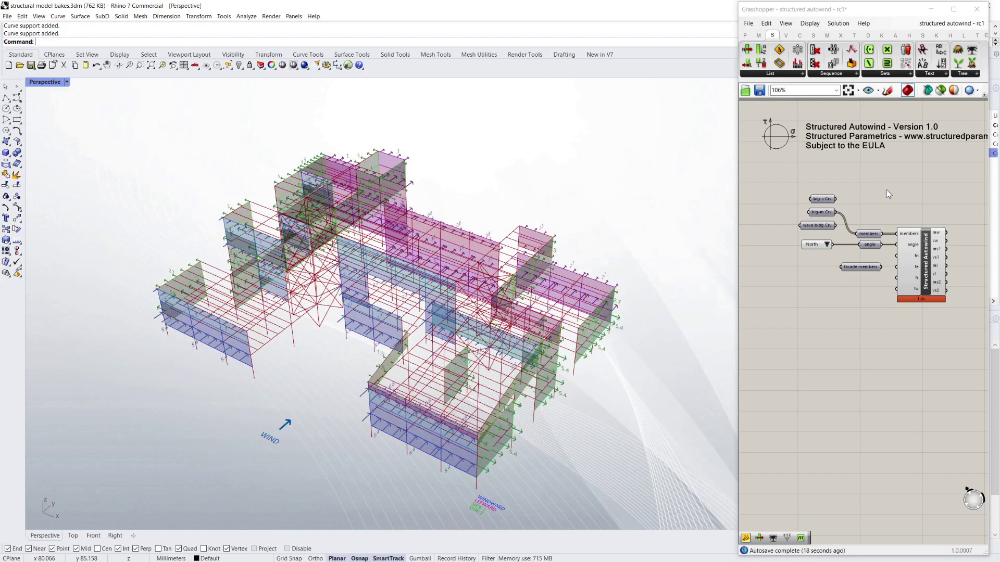
right_drag(476, 354, 364, 354)
scroll(362, 355, up, 5)
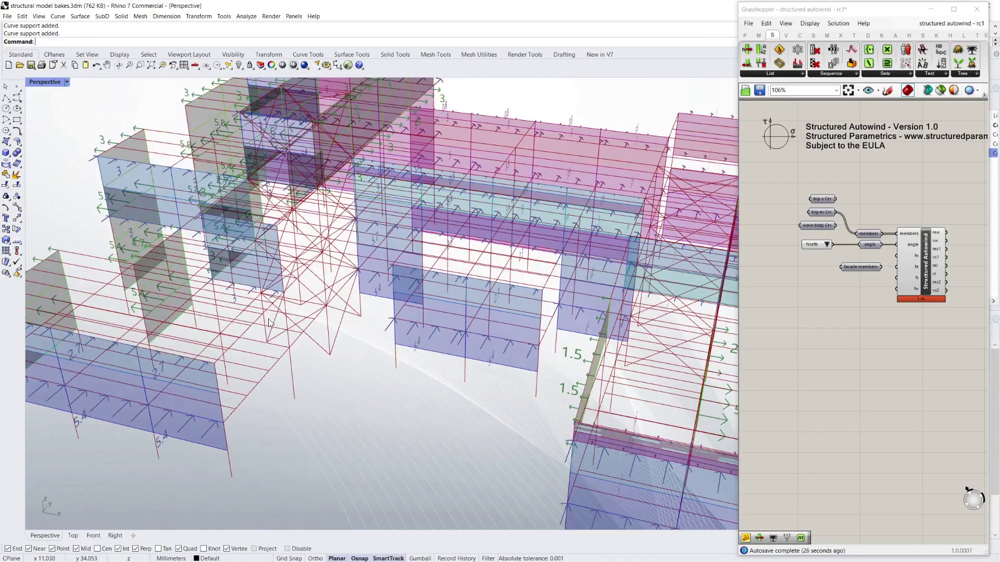
right_drag(268, 320, 385, 364)
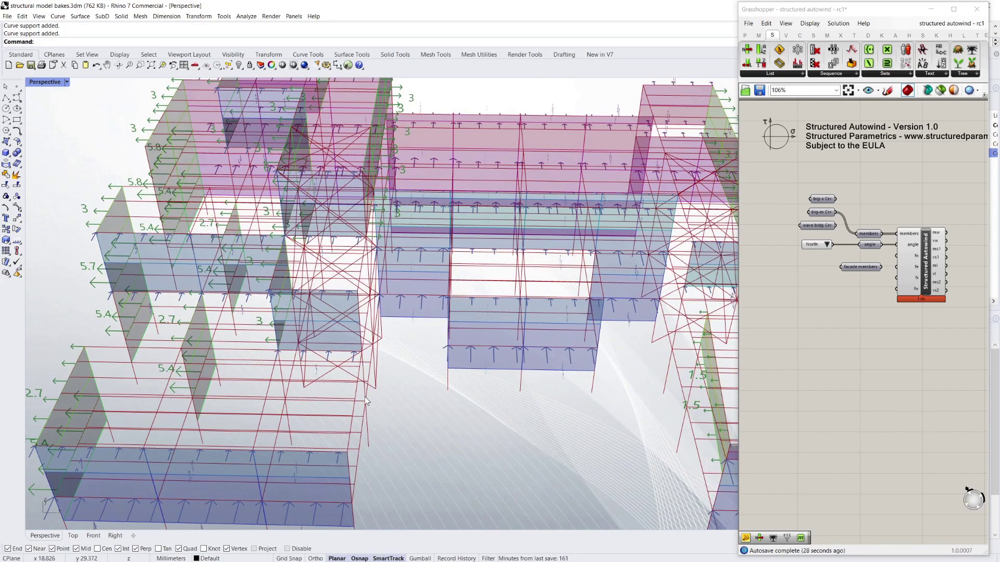
right_drag(365, 399, 500, 409)
scroll(285, 320, down, 5)
right_drag(292, 333, 330, 376)
Feed big-s Crv into the members parameter in place of big-m Crv and view its north-wind loads
shift+drag(836, 199, 853, 236)
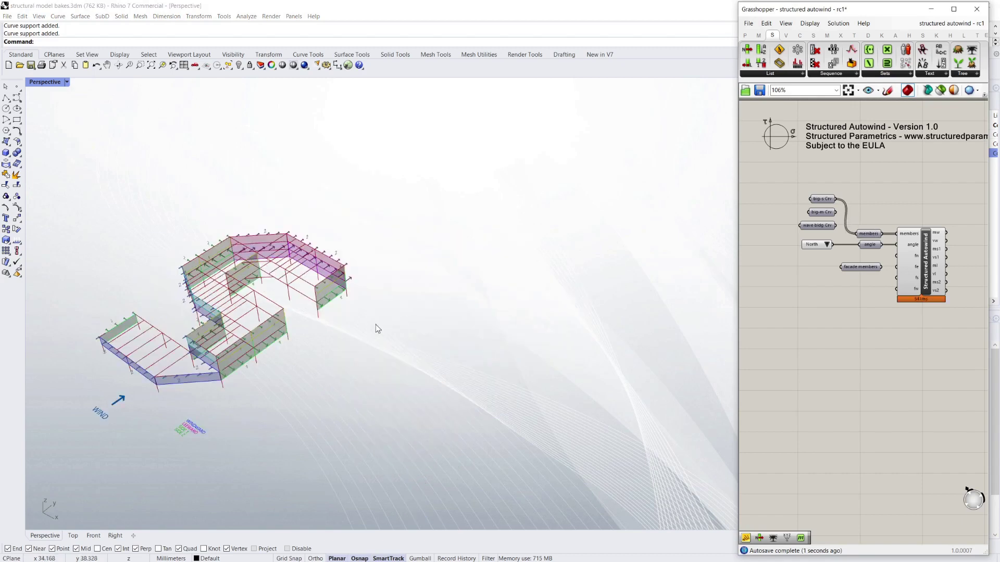
right_drag(376, 326, 445, 320)
scroll(384, 320, down, 6)
scroll(336, 323, up, 8)
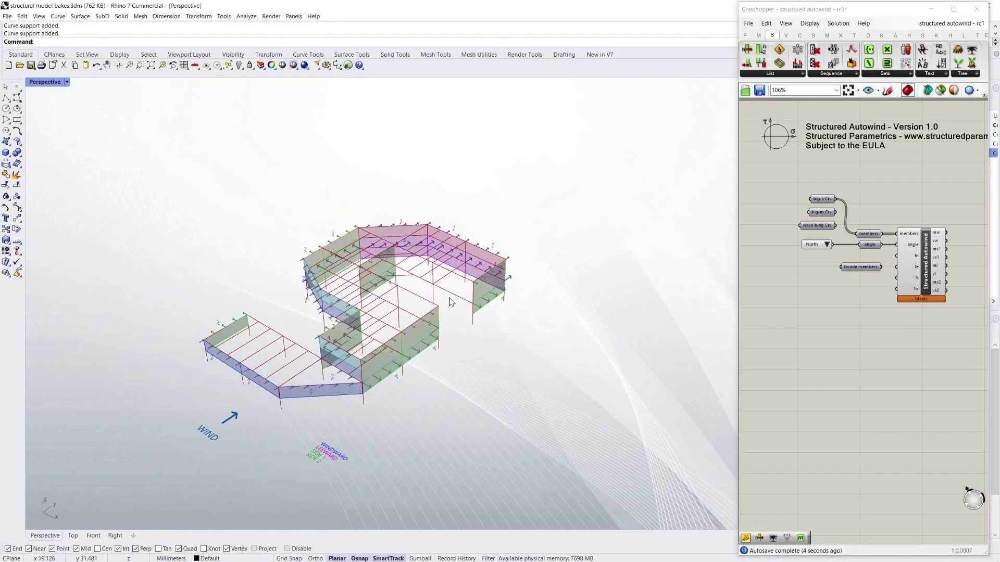
Examine the S-shaped building's windward, leeward and side north-wind loads up close and as a whole
shift+right_drag(380, 366, 359, 313)
scroll(435, 311, up, 4)
scroll(371, 281, down, 8)
right_drag(373, 278, 410, 288)
scroll(412, 271, up, 7)
scroll(430, 286, down, 7)
scroll(364, 289, up, 7)
scroll(307, 274, down, 2)
scroll(299, 273, up, 5)
scroll(322, 272, down, 6)
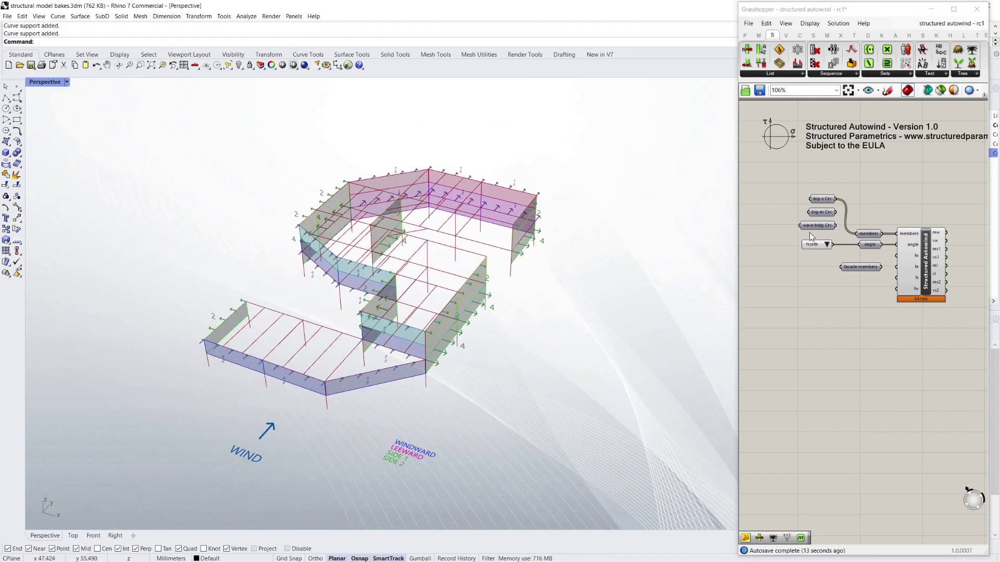
Inspect the north-wind loads around the S-shaped building's angled faces and inner recess from different angles
right_drag(471, 225, 554, 209)
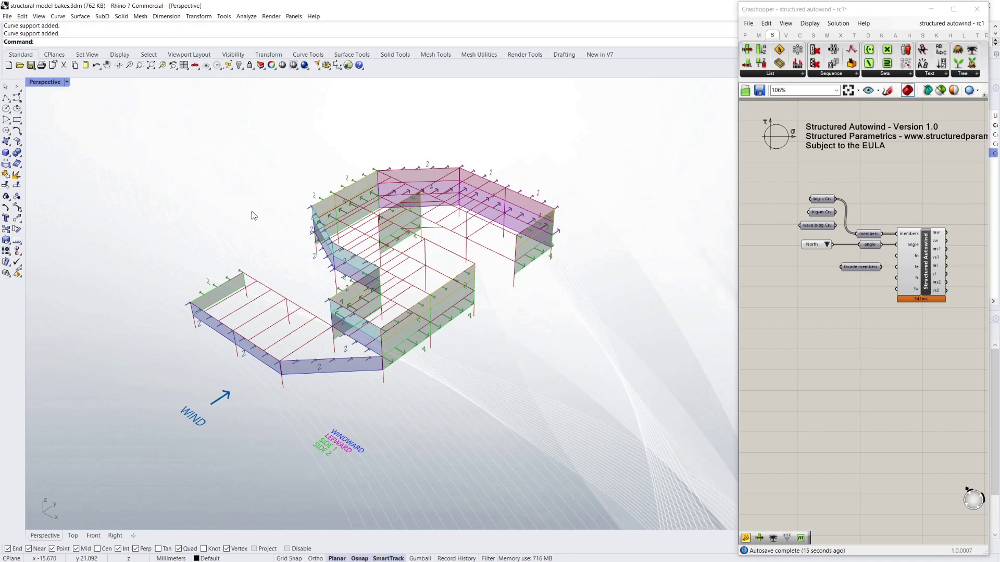
scroll(272, 215, up, 2)
scroll(278, 211, down, 4)
scroll(289, 244, up, 2)
scroll(296, 232, up, 2)
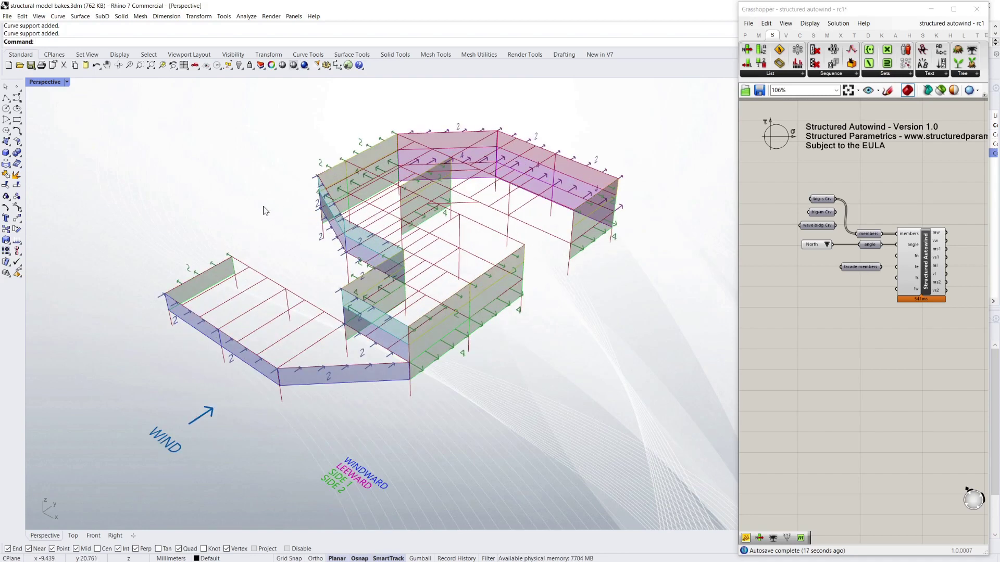
right_drag(265, 210, 242, 221)
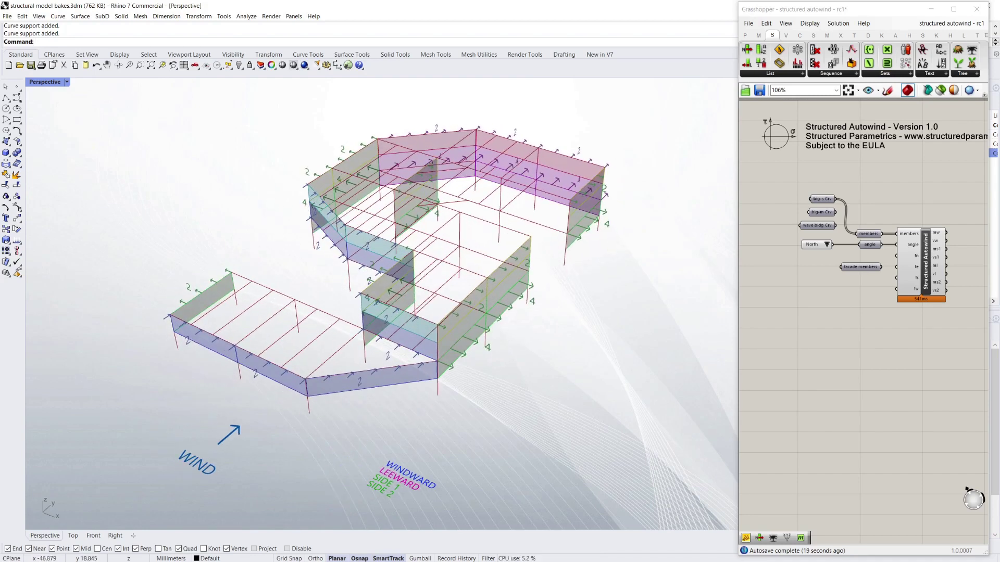